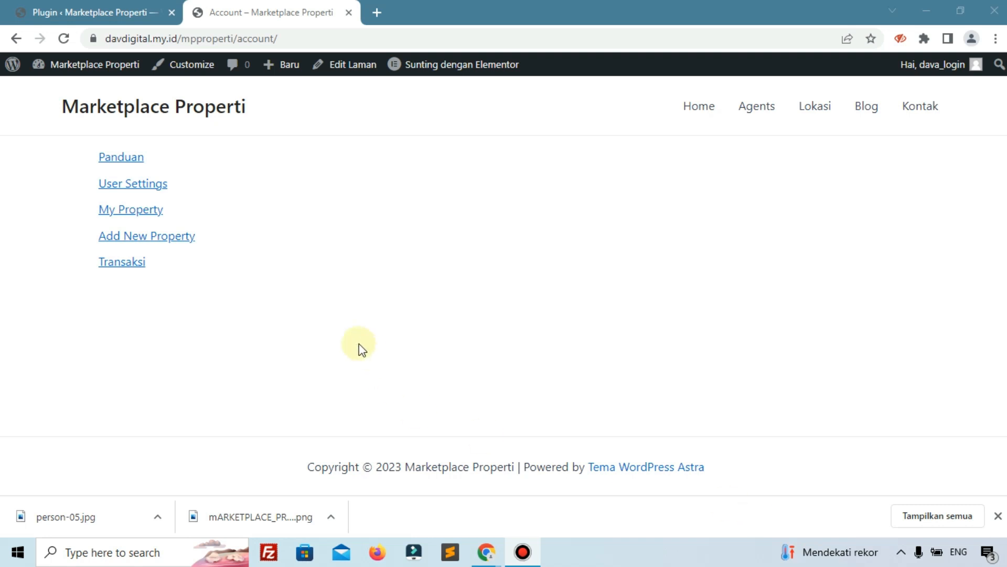
Load the Transaksi account page from the address bar suggestions.
{"action": "double_click", "coordinate": [245, 36]}
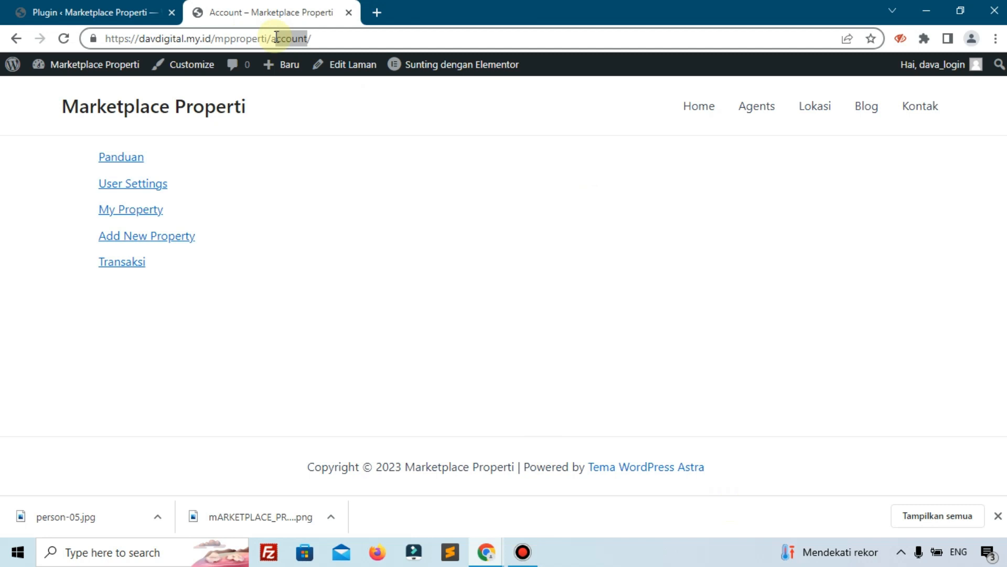
{"action": "key", "text": "Up"}
{"action": "key", "text": "Up"}
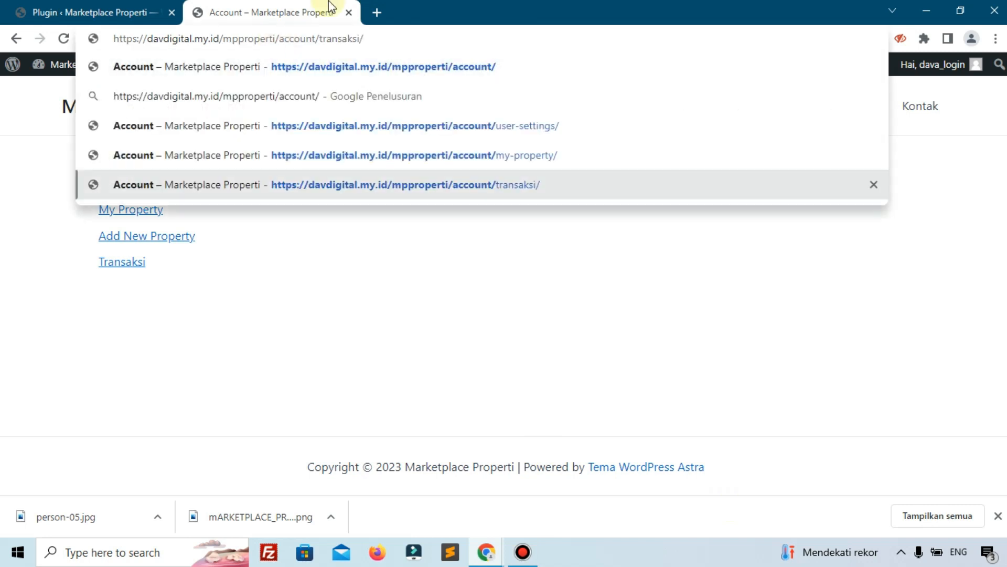
{"action": "left_click", "coordinate": [160, 339]}
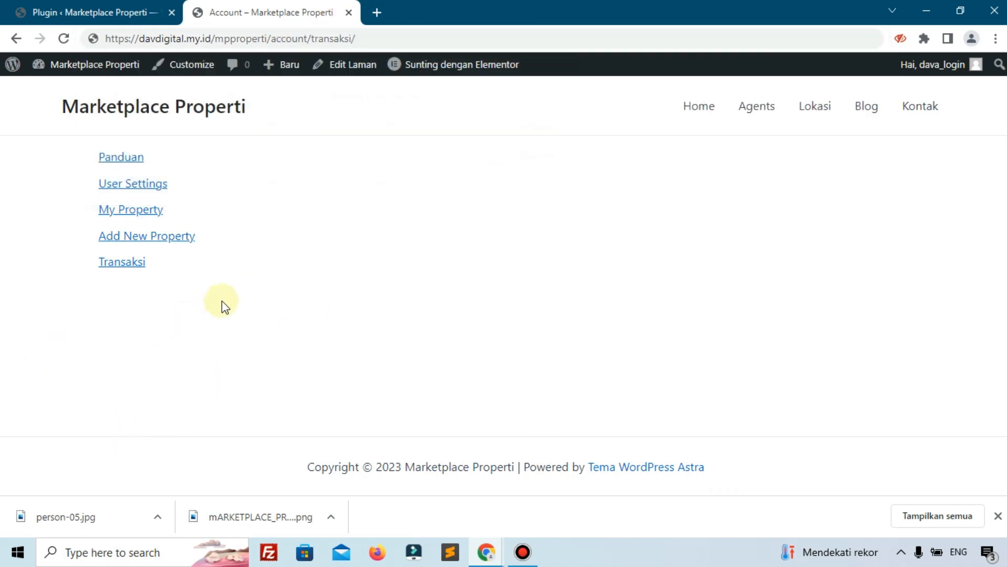
Remove 'transaksi/' from the address to load the main Account page.
{"action": "mouse_move", "coordinate": [295, 70]}
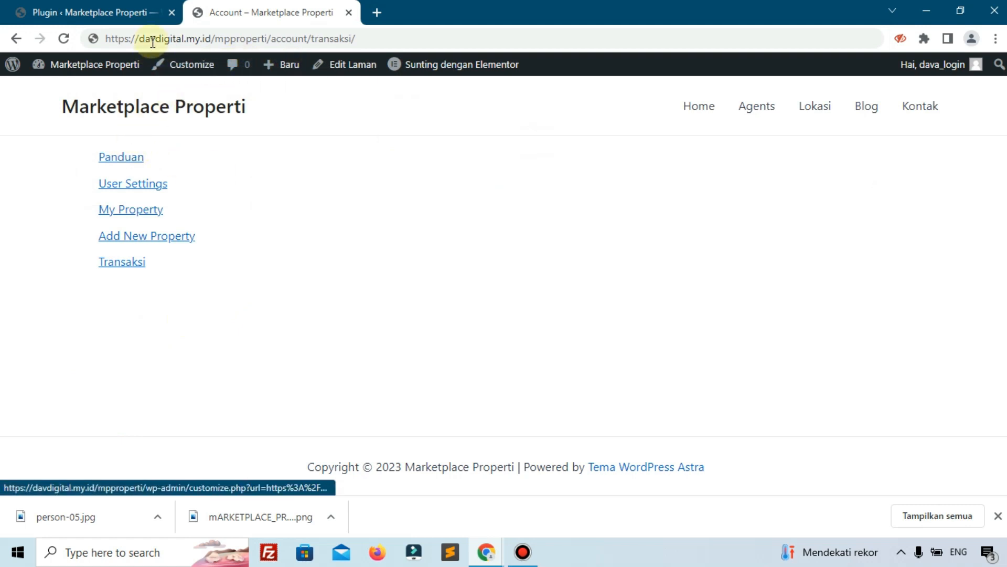
{"action": "left_click", "coordinate": [267, 38]}
{"action": "left_click_drag", "start_coordinate": [311, 39], "coordinate": [456, 32]}
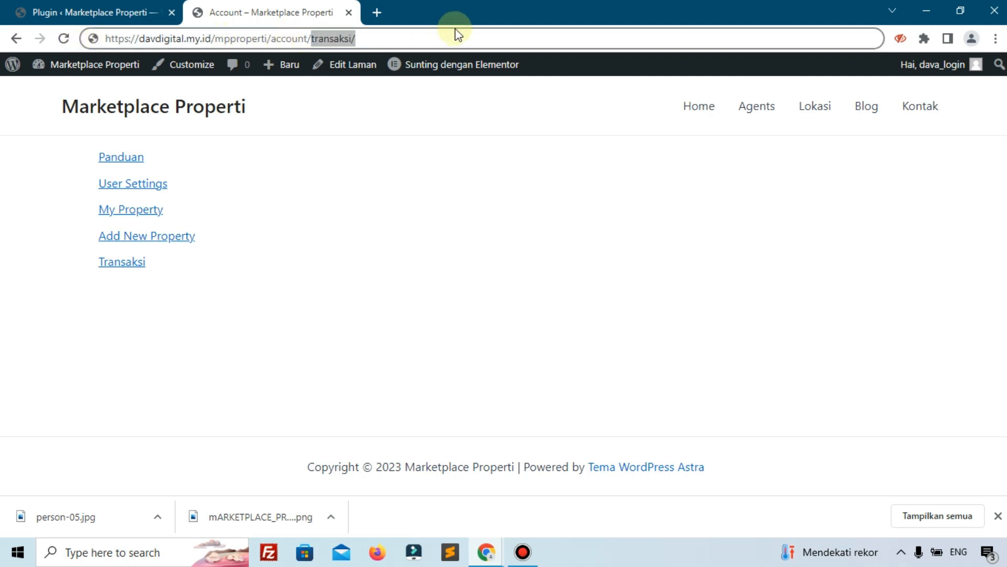
{"action": "key", "text": "BackSpace"}
{"action": "key", "text": "Return"}
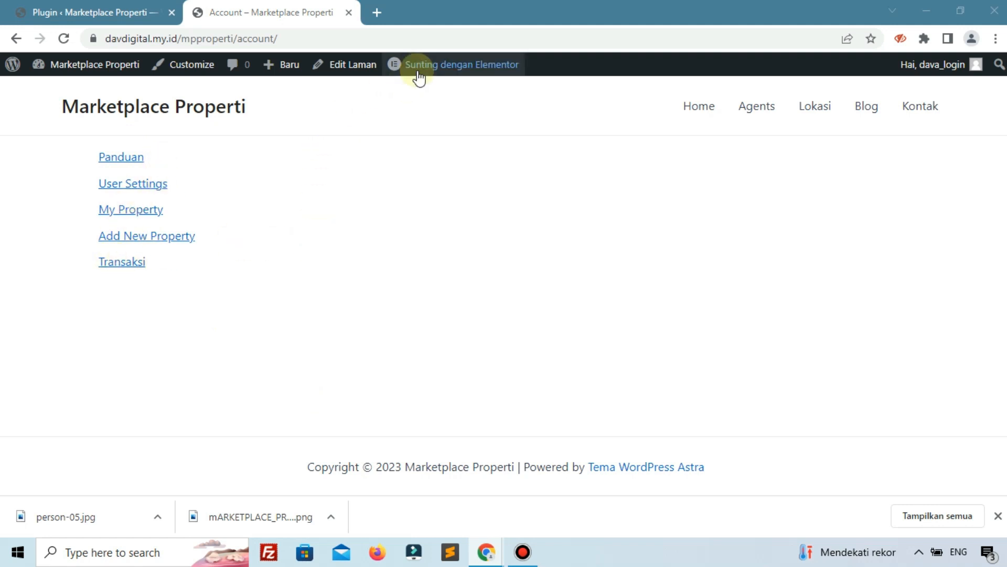
Open the Account page in Elementor in a new second tab and compare it with the live page.
{"action": "mouse_move", "coordinate": [421, 75]}
{"action": "right_click", "coordinate": [460, 66]}
{"action": "left_click", "coordinate": [507, 74]}
{"action": "left_click", "coordinate": [435, 8]}
{"action": "left_click_drag", "start_coordinate": [355, 2], "coordinate": [268, 7]}
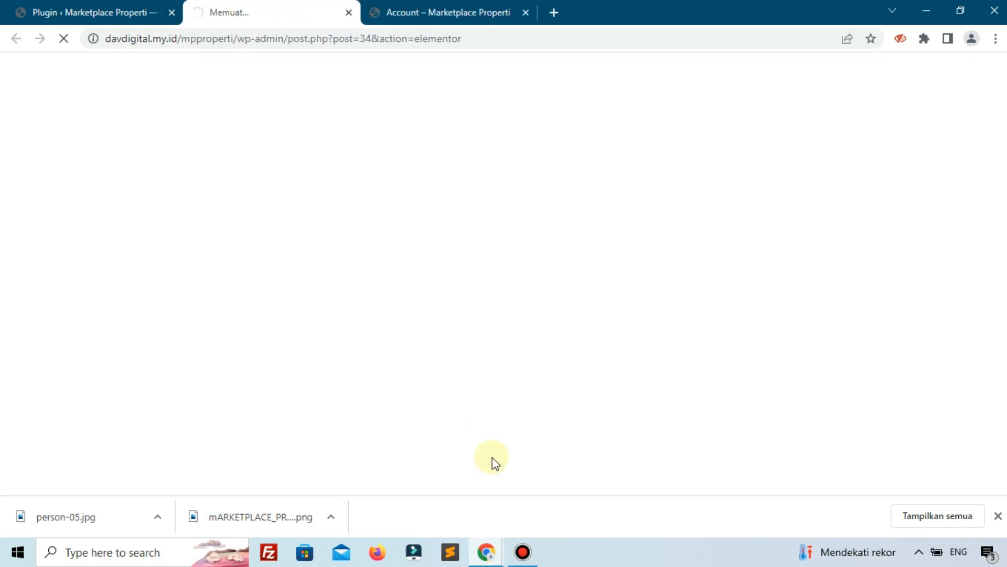
{"action": "left_click", "coordinate": [530, 563]}
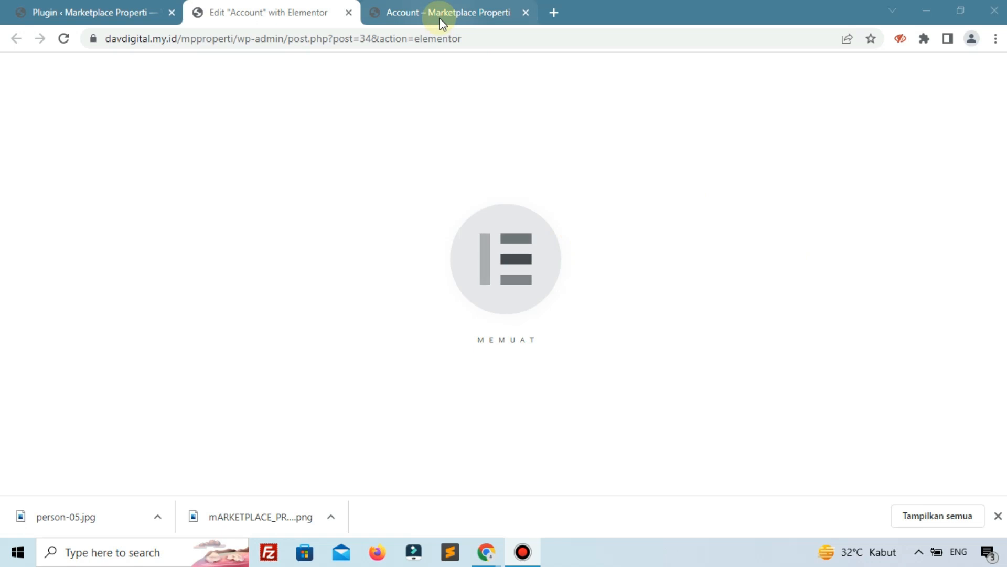
{"action": "left_click", "coordinate": [382, 22]}
{"action": "left_click", "coordinate": [269, 10]}
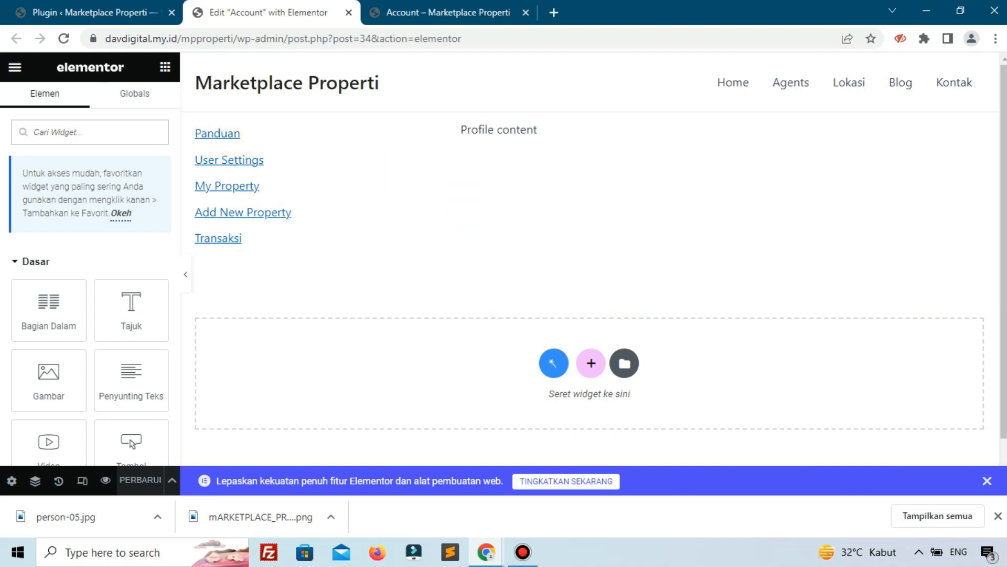
Give the menu links column a classic solid background of #2350BA, replacing the red.
{"action": "left_click", "coordinate": [187, 130]}
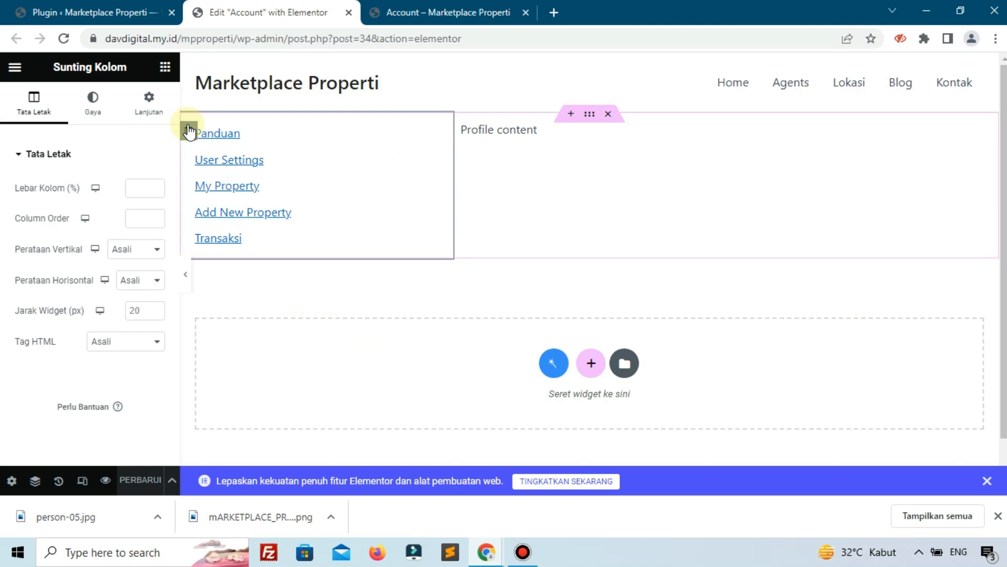
{"action": "left_click", "coordinate": [107, 119]}
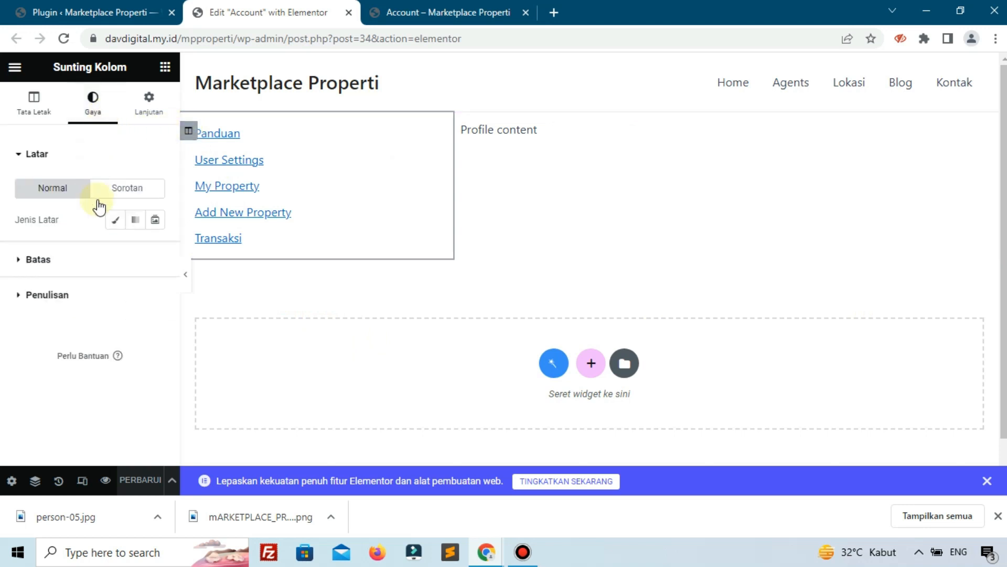
{"action": "left_click", "coordinate": [111, 221]}
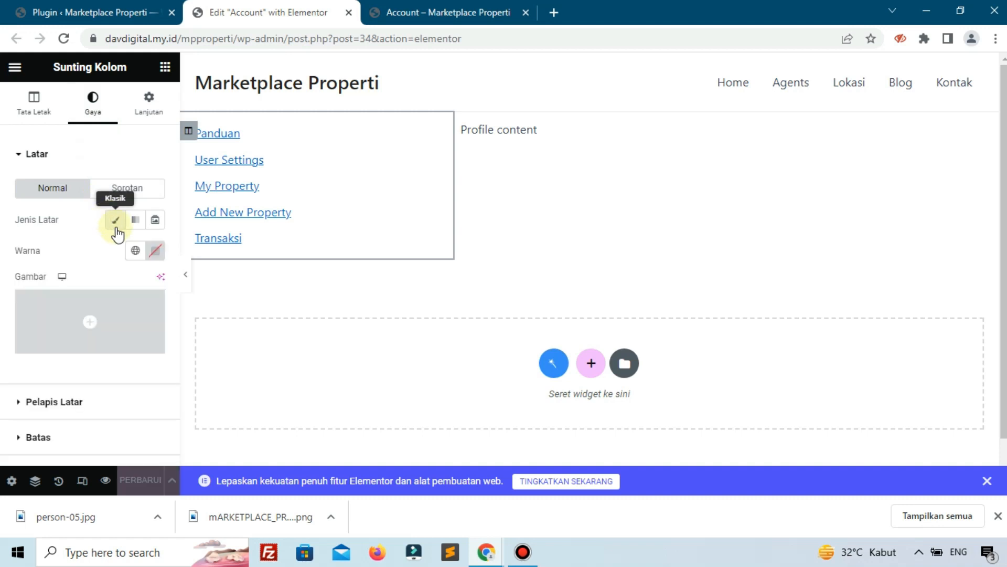
{"action": "left_click", "coordinate": [154, 251]}
{"action": "left_click", "coordinate": [208, 315]}
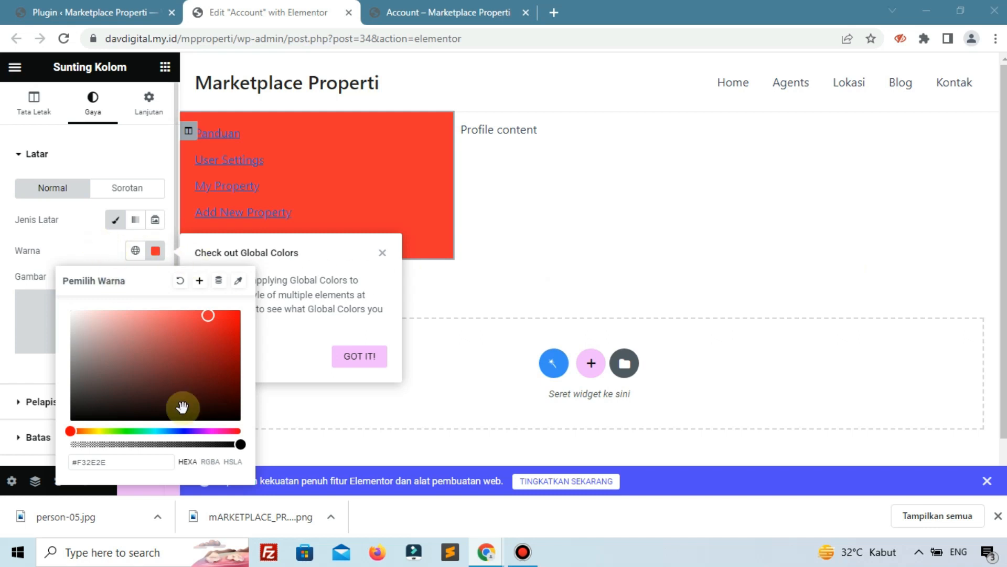
{"action": "left_click", "coordinate": [146, 469]}
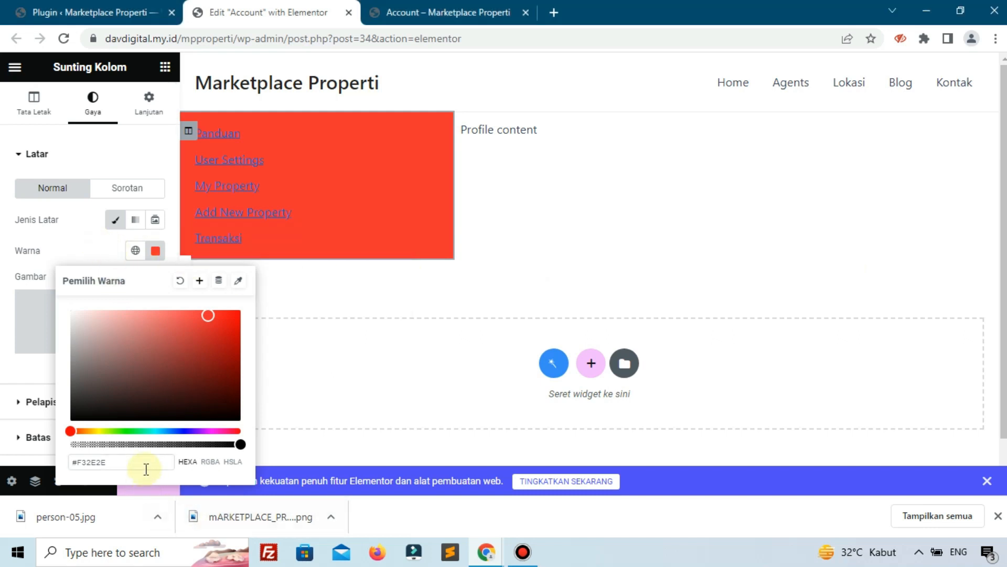
{"action": "type", "text": "#2250BA"}
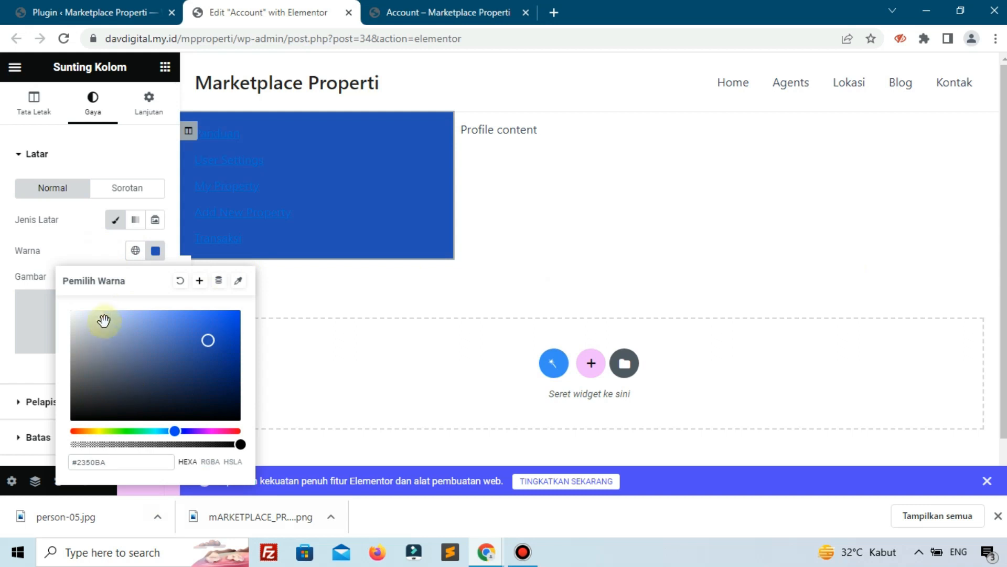
{"action": "left_click", "coordinate": [86, 252]}
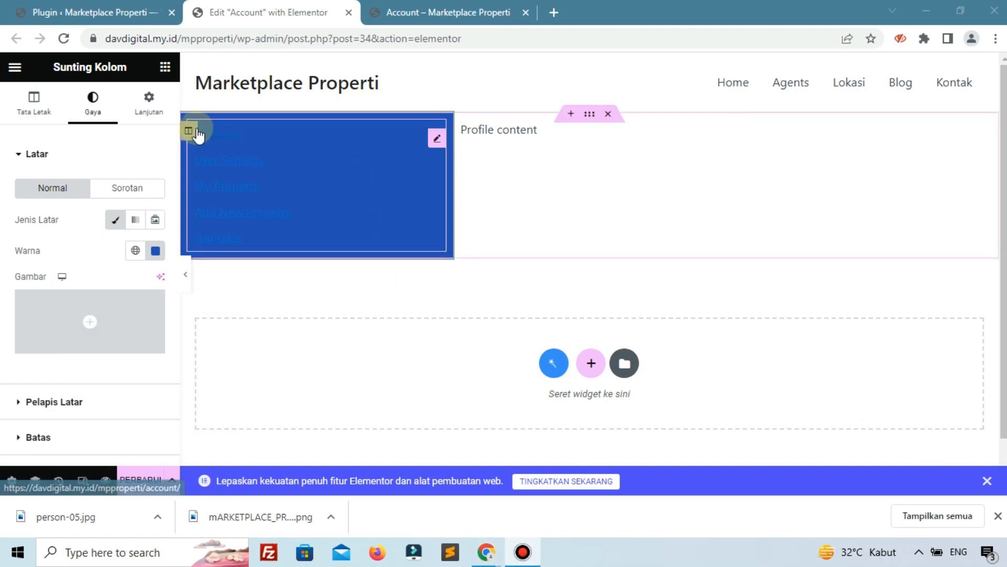
Unlink the column's border radius and set the right and left corners to 85 px.
{"action": "scroll", "coordinate": [105, 288], "scroll_direction": "down", "scroll_amount": 2}
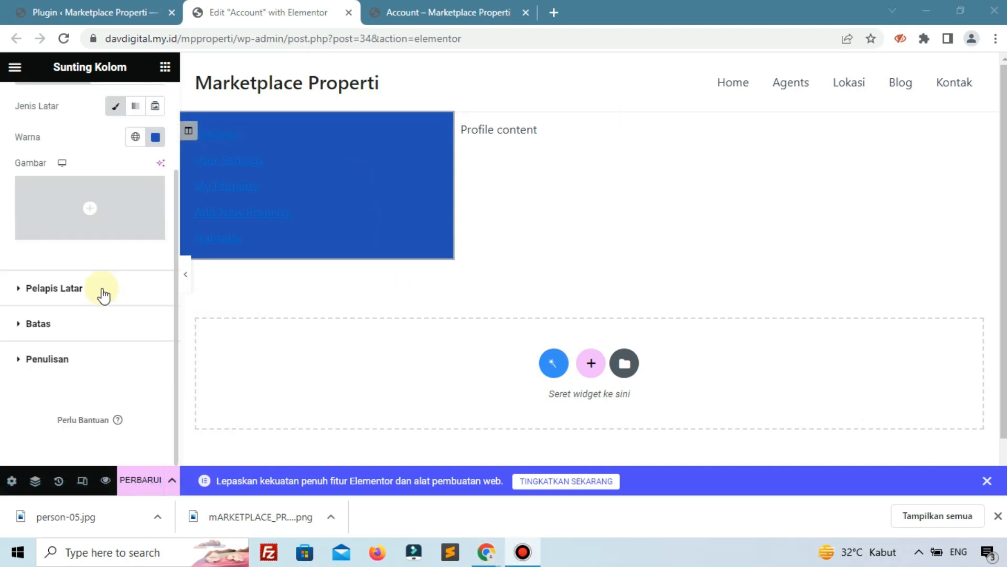
{"action": "left_click", "coordinate": [103, 324]}
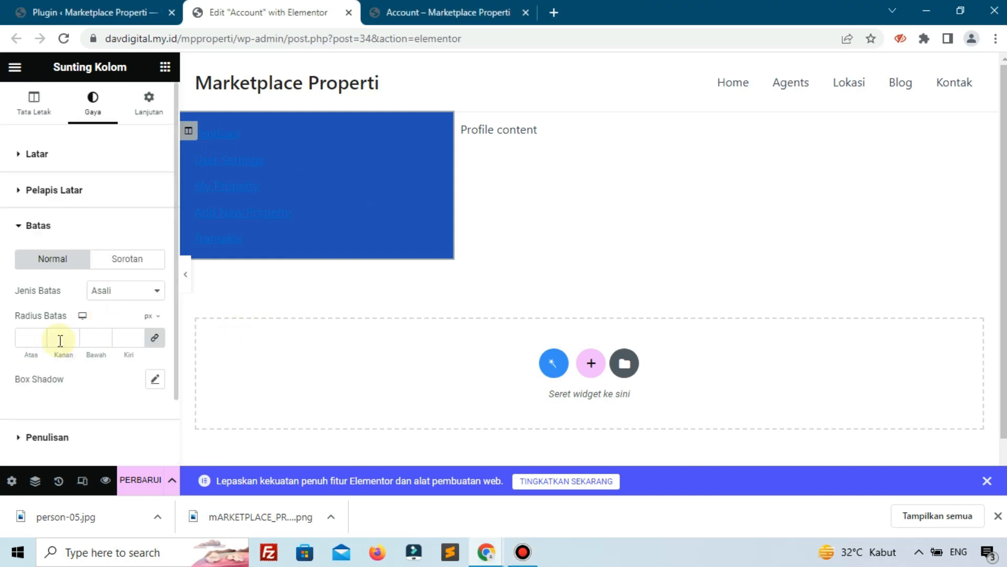
{"action": "left_click", "coordinate": [155, 337]}
{"action": "left_click_drag", "start_coordinate": [63, 339], "coordinate": [51, 330]}
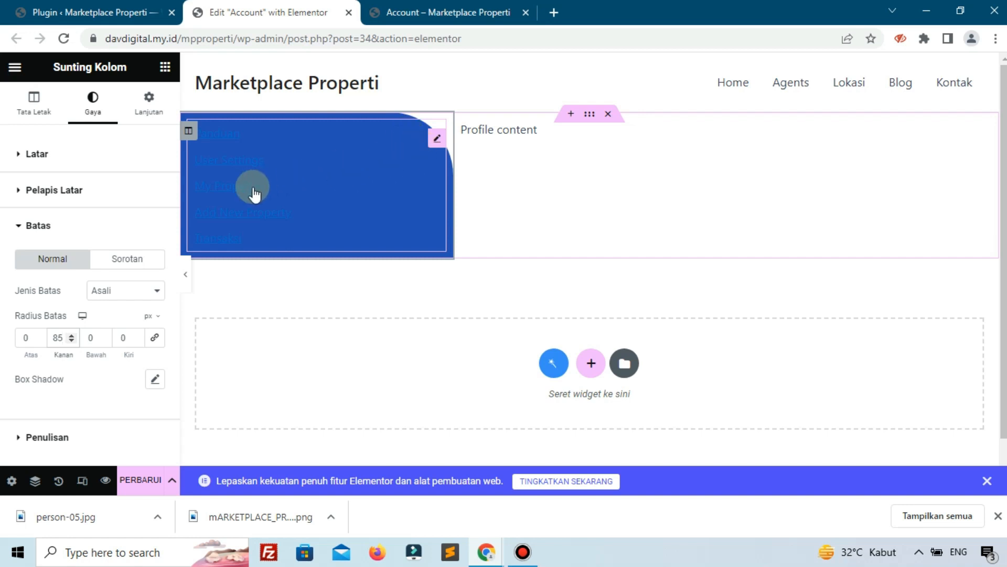
{"action": "left_click_drag", "start_coordinate": [127, 336], "coordinate": [113, 332]}
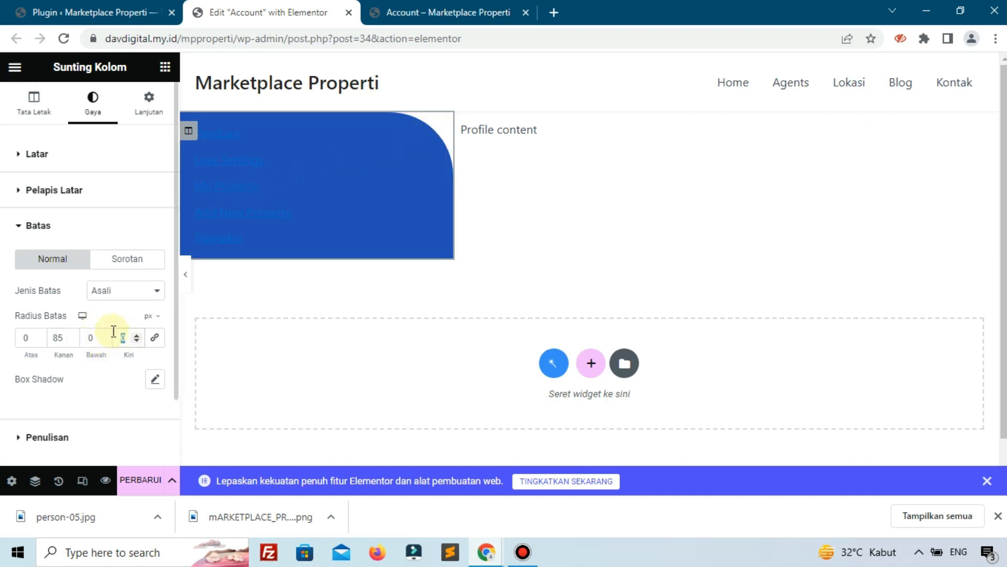
{"action": "type", "text": "85"}
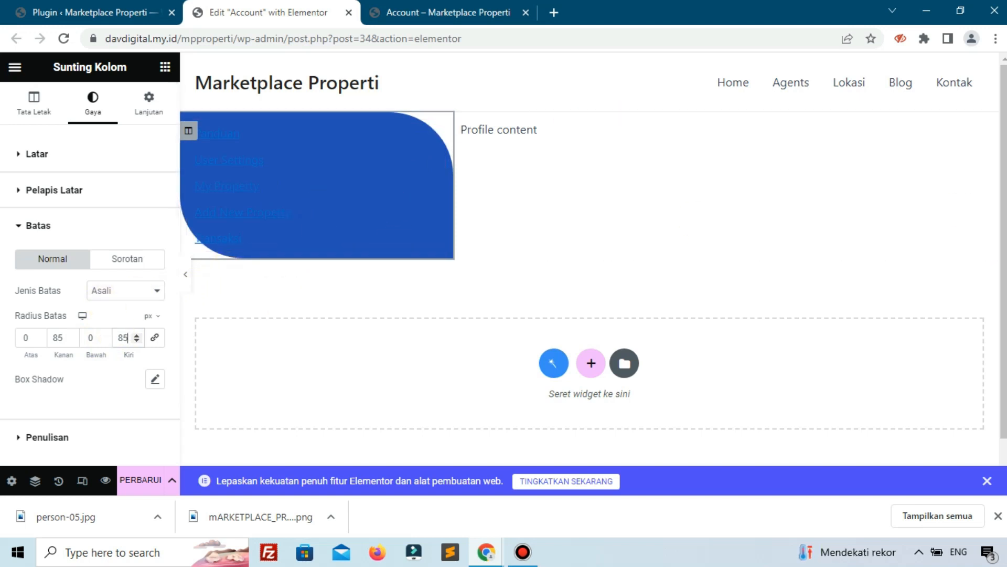
{"action": "left_click", "coordinate": [141, 112]}
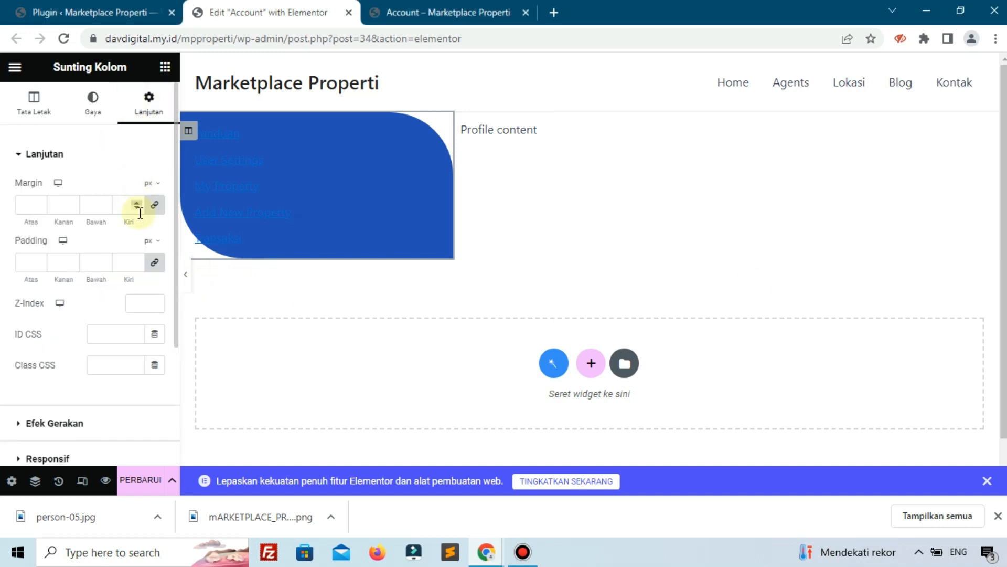
Set a 5% top margin on the column and padding of 17% bottom, 7% left.
{"action": "left_click", "coordinate": [154, 206]}
{"action": "left_click", "coordinate": [151, 203]}
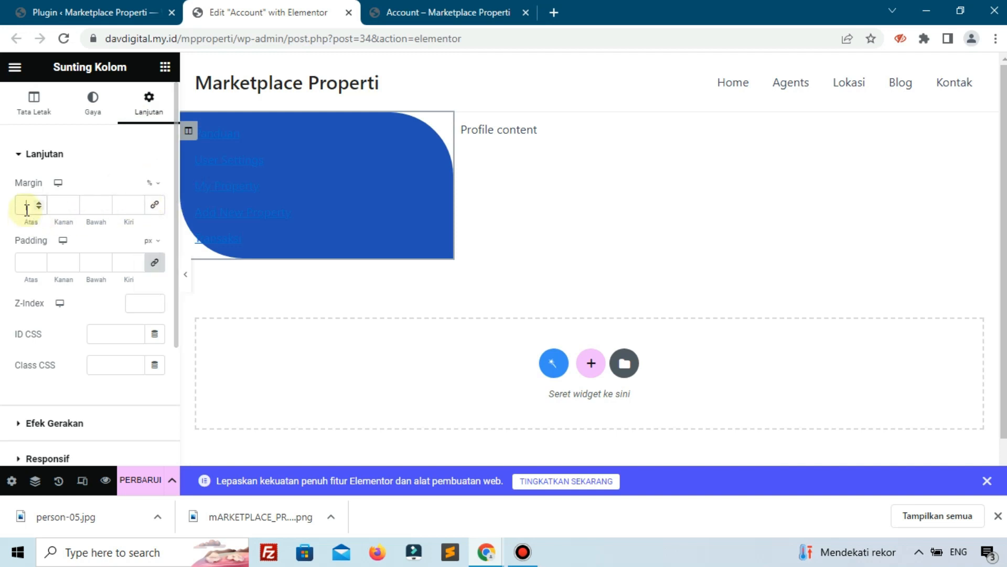
{"action": "type", "text": "5"}
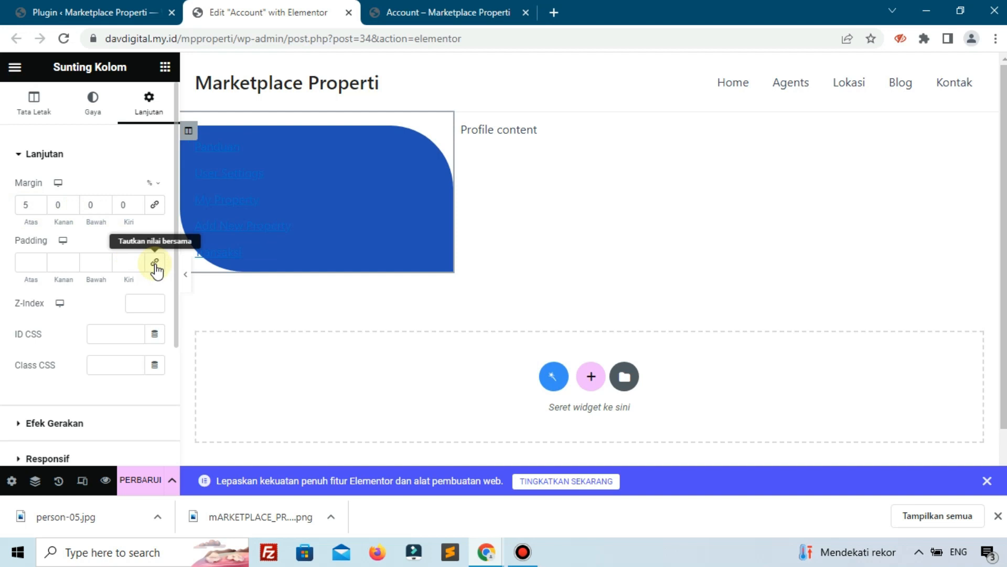
{"action": "left_click", "coordinate": [103, 261]}
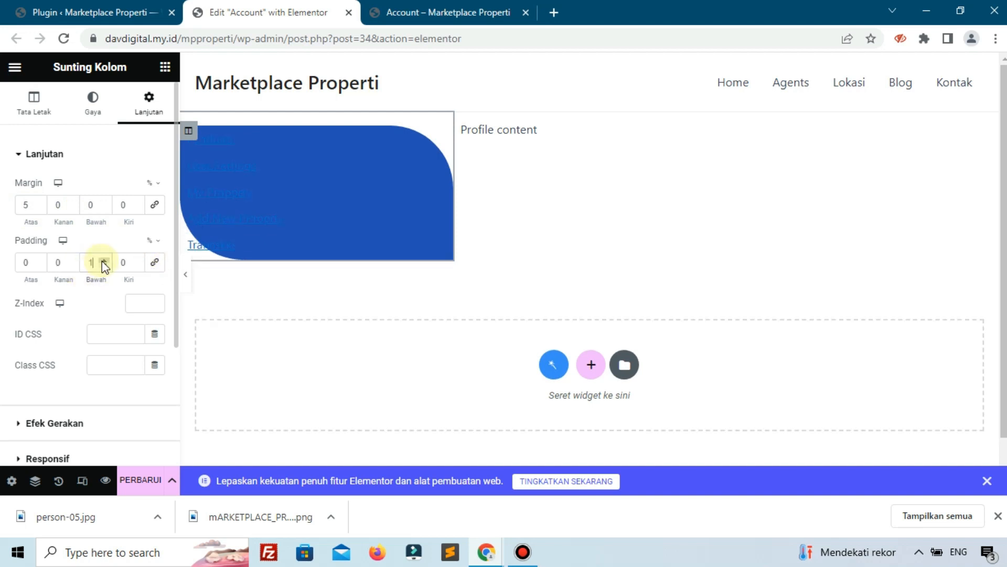
{"action": "left_click", "coordinate": [103, 262]}
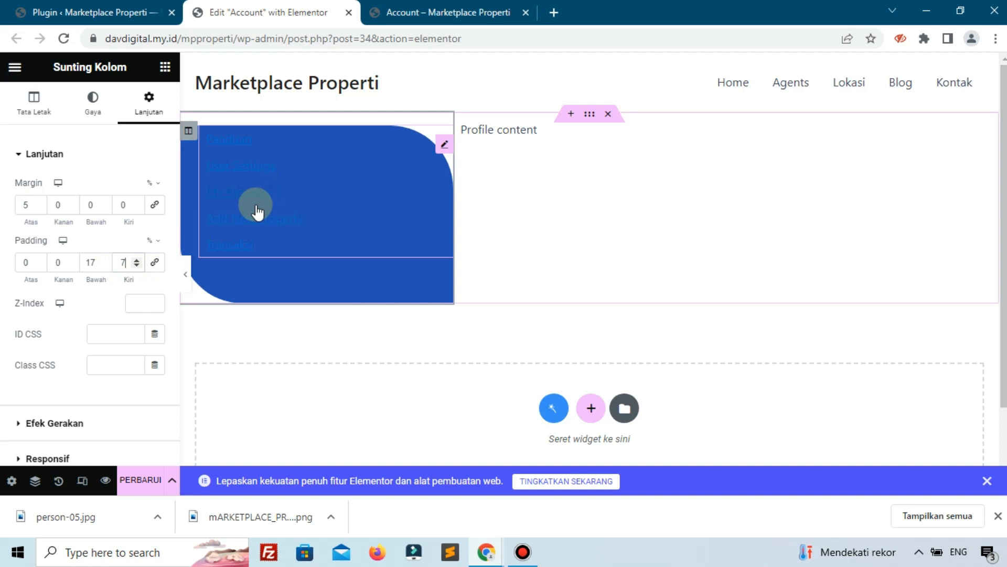
Add an Image widget atop the blue column showing the uploaded Marketplace Properti logo.
{"action": "left_click", "coordinate": [165, 67]}
{"action": "left_click_drag", "start_coordinate": [49, 371], "coordinate": [250, 155]}
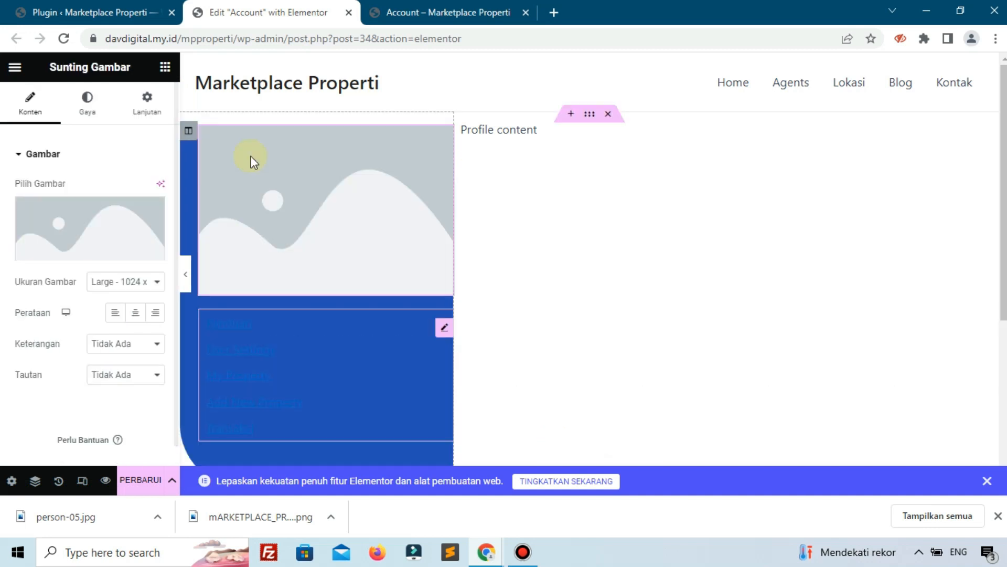
{"action": "left_click", "coordinate": [46, 227]}
{"action": "left_click_drag", "start_coordinate": [65, 516], "coordinate": [220, 341]}
{"action": "left_click_drag", "start_coordinate": [260, 517], "coordinate": [289, 258]}
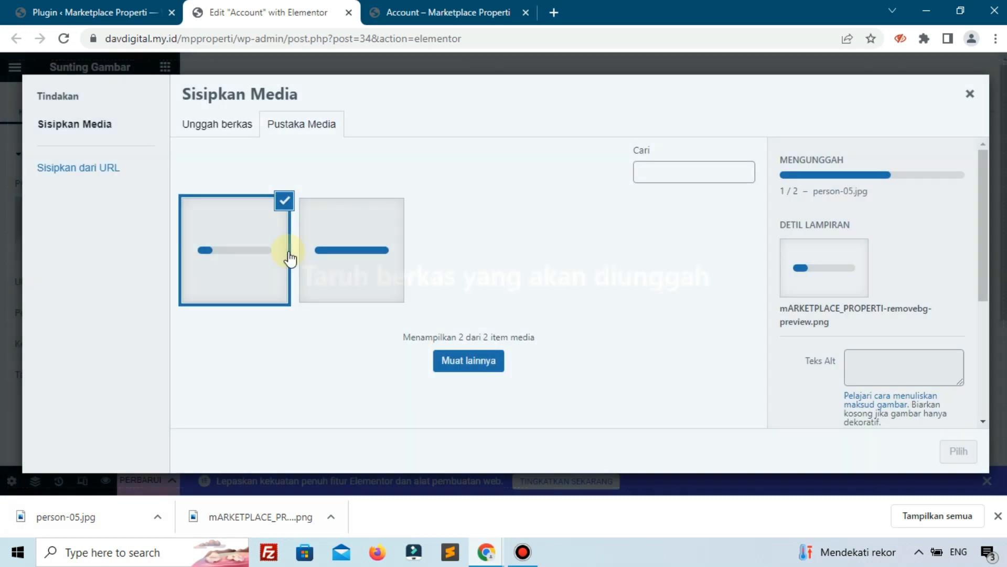
{"action": "left_click", "coordinate": [997, 517]}
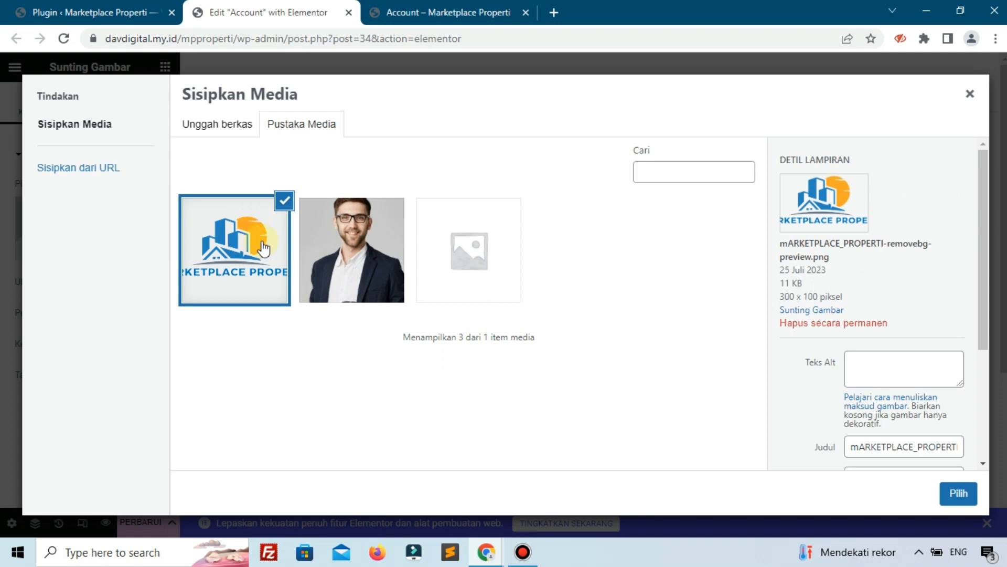
{"action": "left_click", "coordinate": [958, 493]}
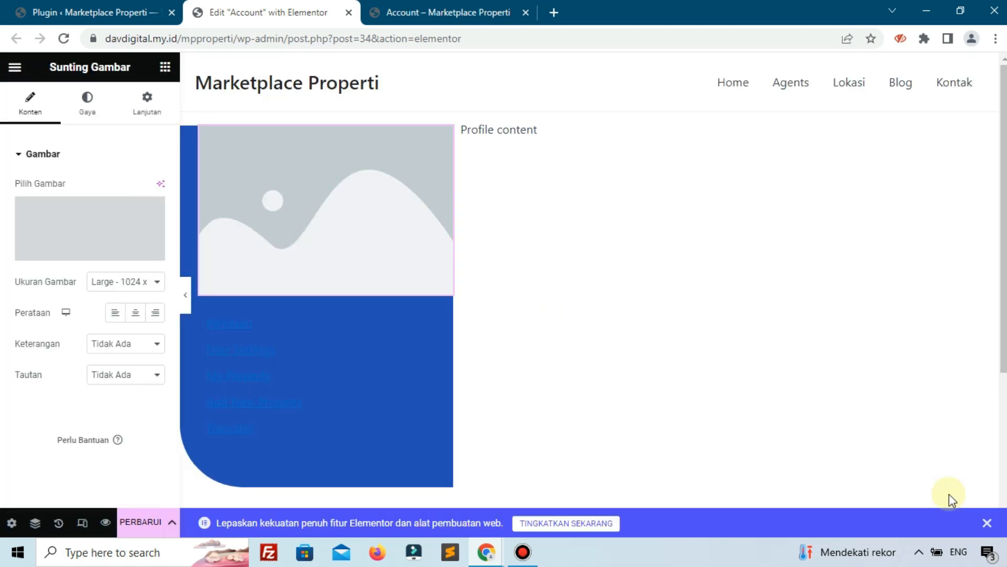
{"action": "left_click", "coordinate": [525, 551]}
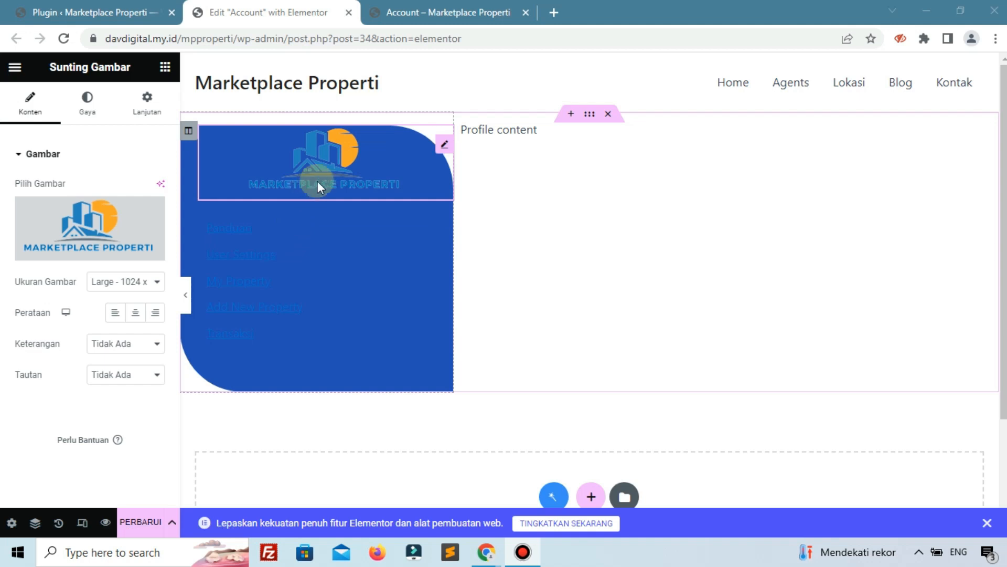
Glance at the Plugins tab, then return to the Account page editor.
{"action": "left_click", "coordinate": [76, 10]}
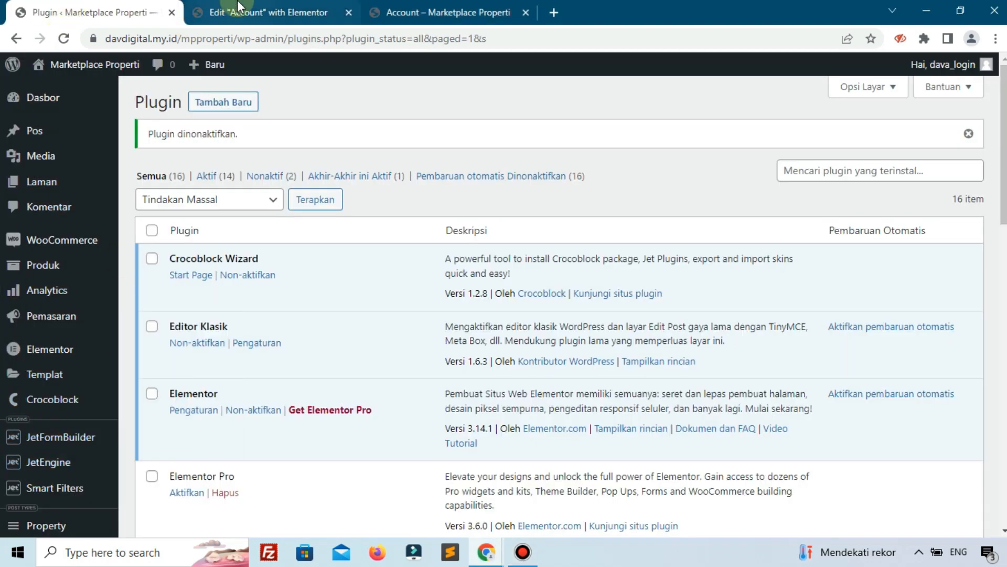
{"action": "left_click", "coordinate": [267, 12]}
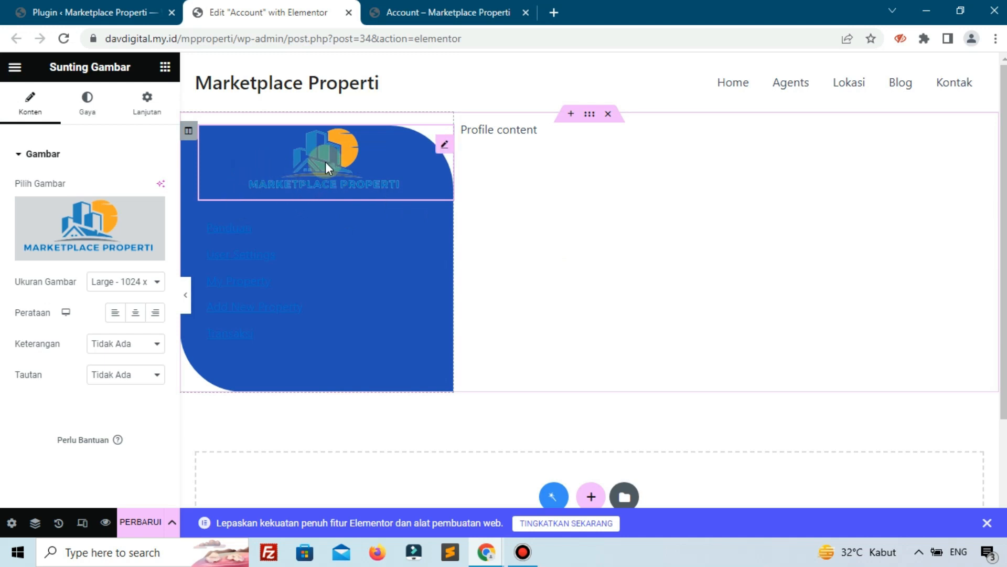
Widen the logo image's maximum width to nearly full size.
{"action": "left_click", "coordinate": [107, 124]}
{"action": "left_click", "coordinate": [17, 252]}
{"action": "left_click_drag", "start_coordinate": [18, 261], "coordinate": [116, 285]}
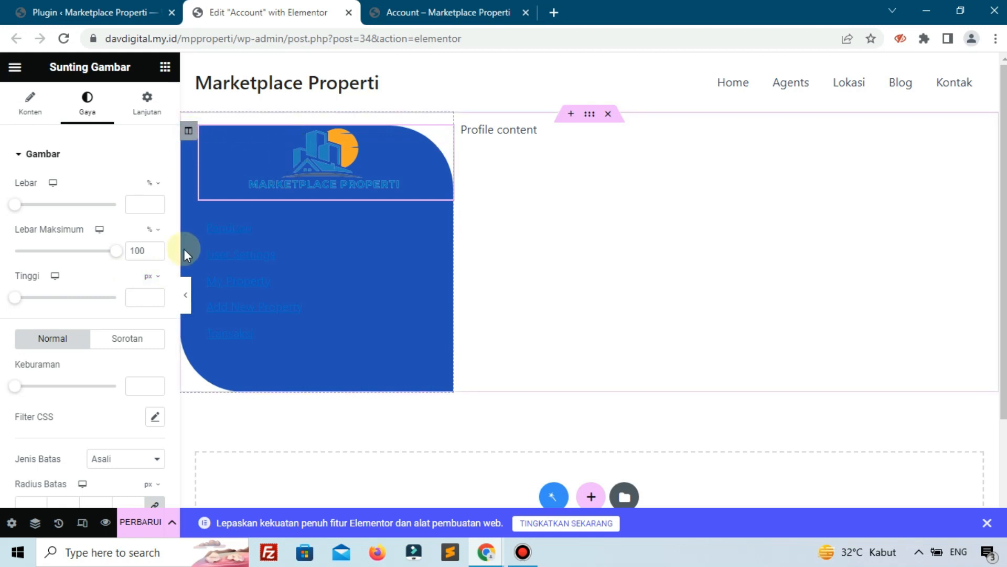
Raise the sidebar column's top padding to 7%.
{"action": "left_click", "coordinate": [186, 138]}
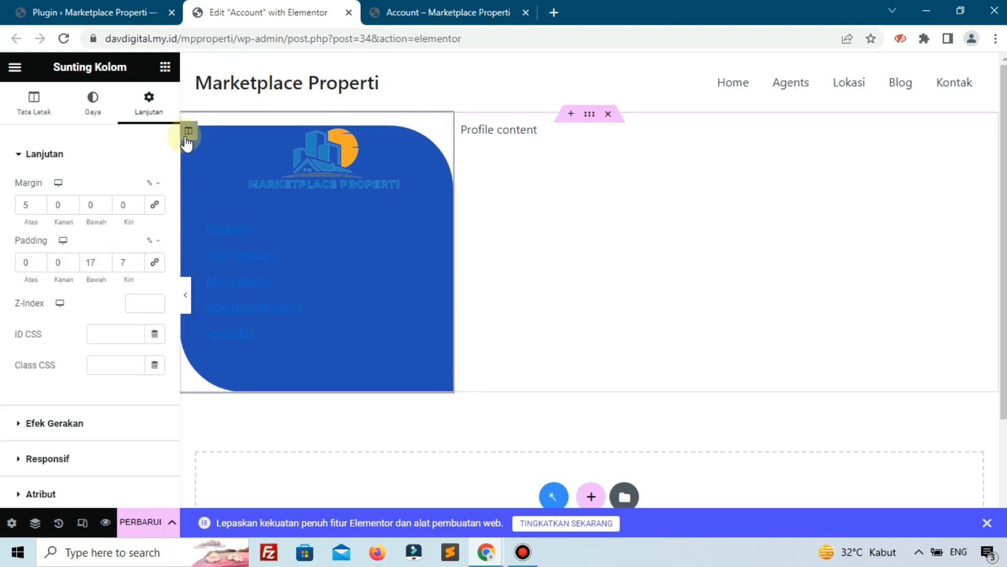
{"action": "left_click", "coordinate": [35, 259]}
{"action": "left_click", "coordinate": [34, 259]}
{"action": "left_click", "coordinate": [34, 259]}
{"action": "left_click", "coordinate": [35, 259]}
{"action": "left_click", "coordinate": [35, 258]}
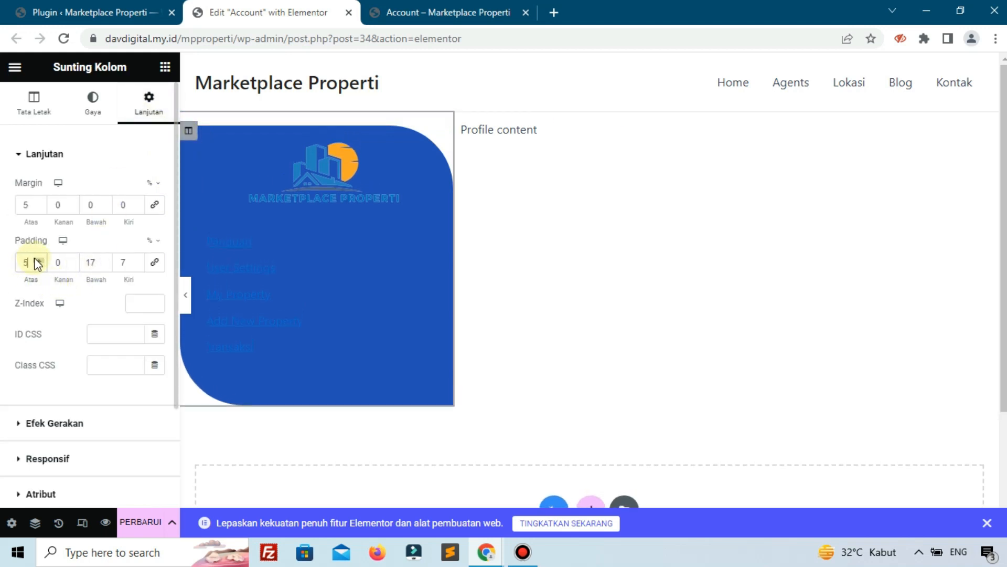
{"action": "left_click", "coordinate": [35, 258]}
{"action": "left_click", "coordinate": [34, 258]}
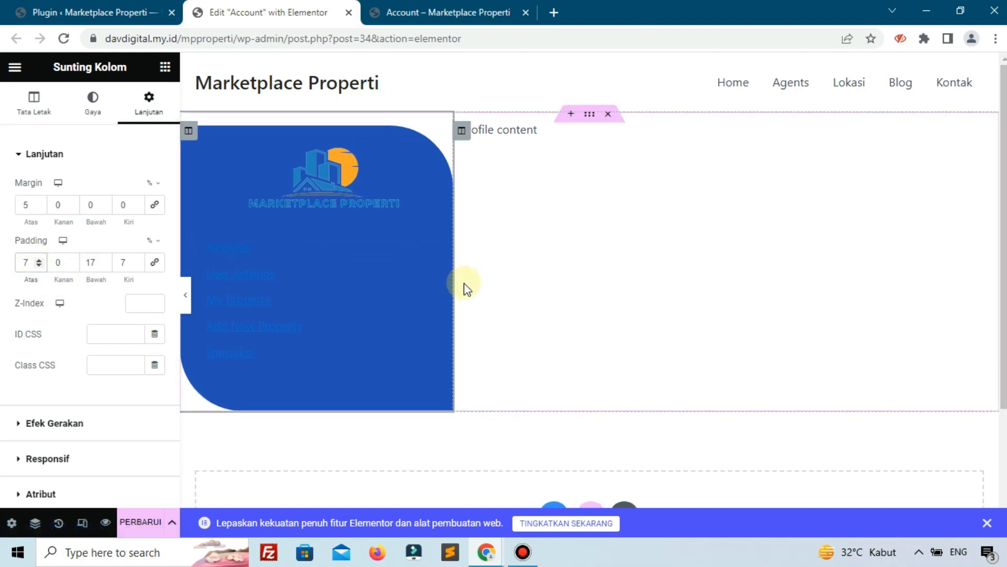
{"action": "left_click", "coordinate": [165, 68]}
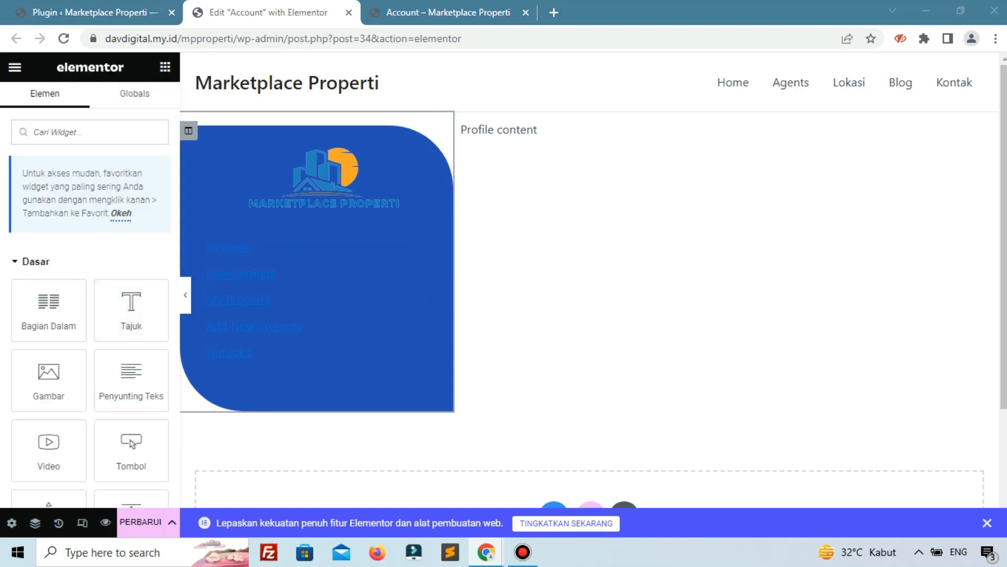
Add a Testimonial widget below the logo, empty its quote text, then go to the Plugins tab.
{"action": "left_click", "coordinate": [131, 133]}
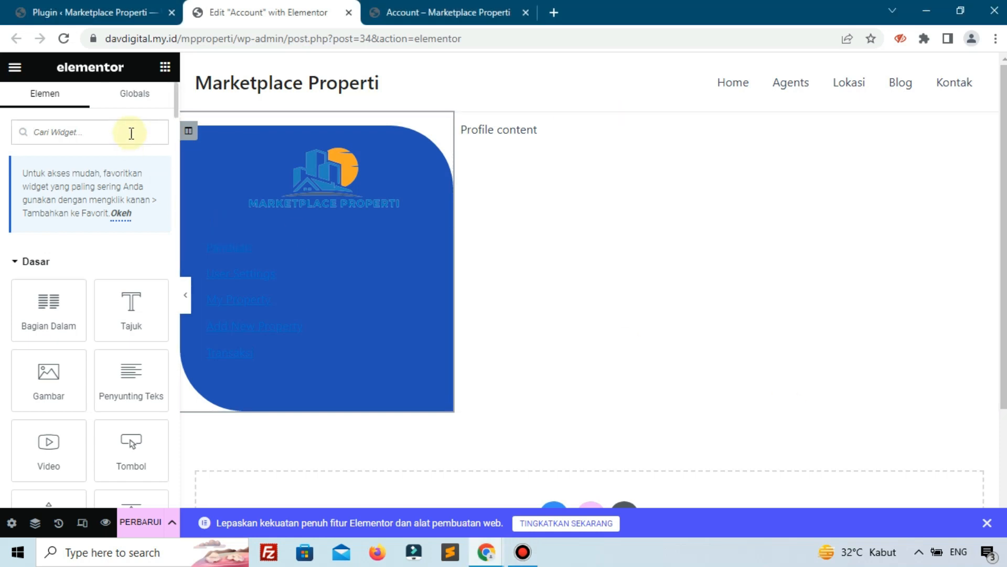
{"action": "type", "text": "test"}
{"action": "left_click_drag", "start_coordinate": [49, 266], "coordinate": [239, 210]}
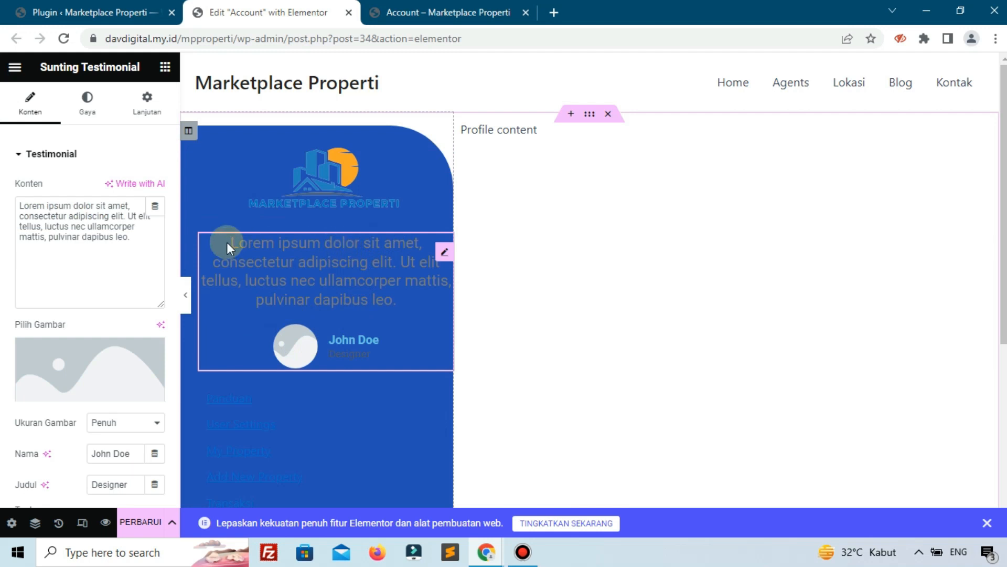
{"action": "triple_click", "coordinate": [135, 239]}
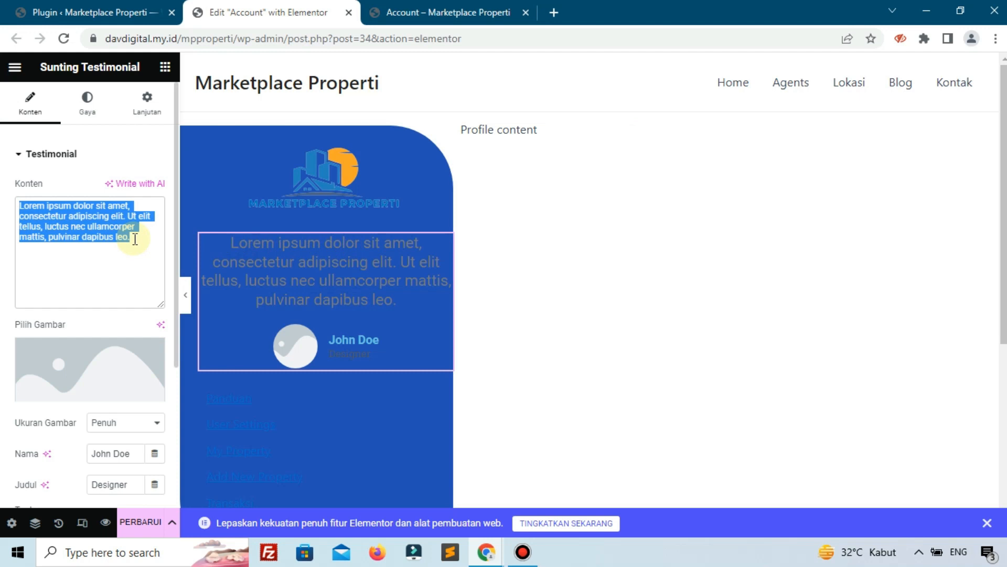
{"action": "key", "text": "BackSpace"}
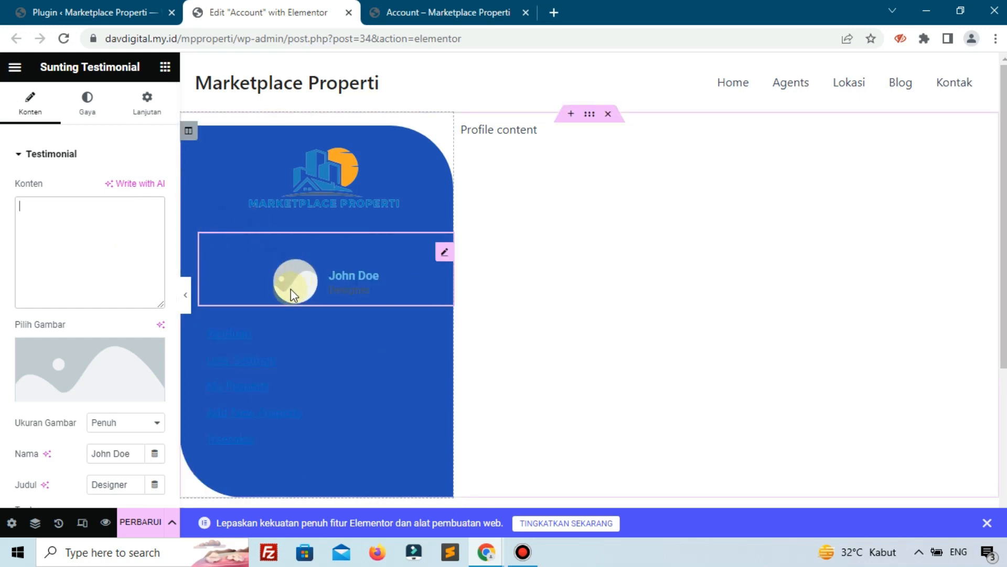
{"action": "scroll", "coordinate": [87, 325], "scroll_direction": "down", "scroll_amount": 3}
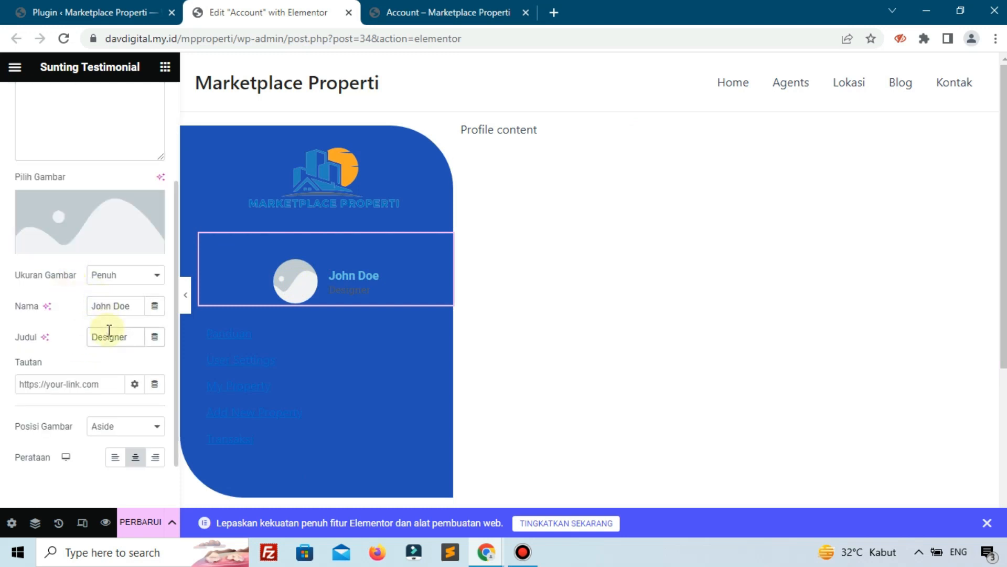
{"action": "left_click", "coordinate": [66, 11]}
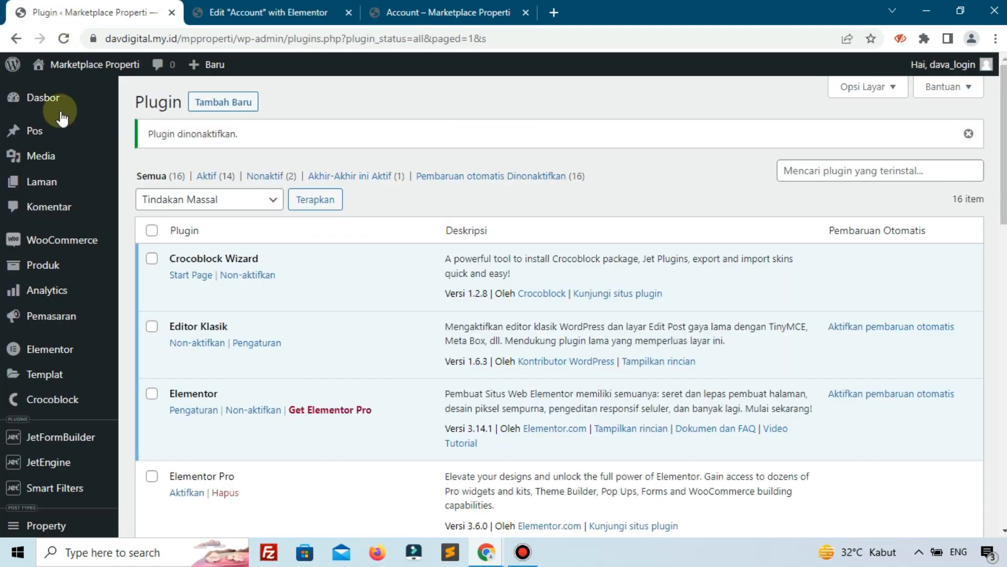
Open the administrator's profile for editing from All Users, then view the live Account page.
{"action": "scroll", "coordinate": [53, 377], "scroll_direction": "down", "scroll_amount": 3}
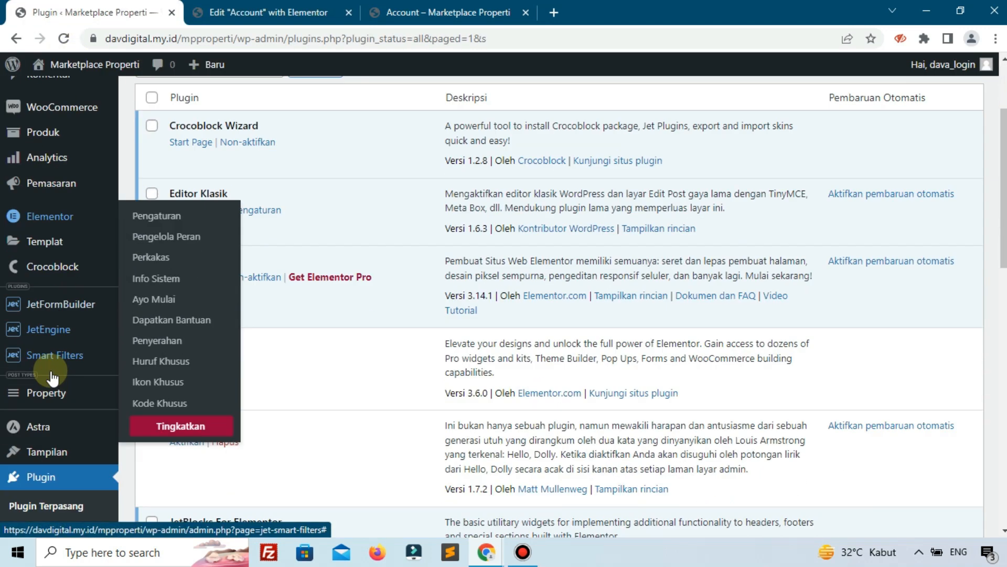
{"action": "scroll", "coordinate": [54, 471], "scroll_direction": "down", "scroll_amount": 2}
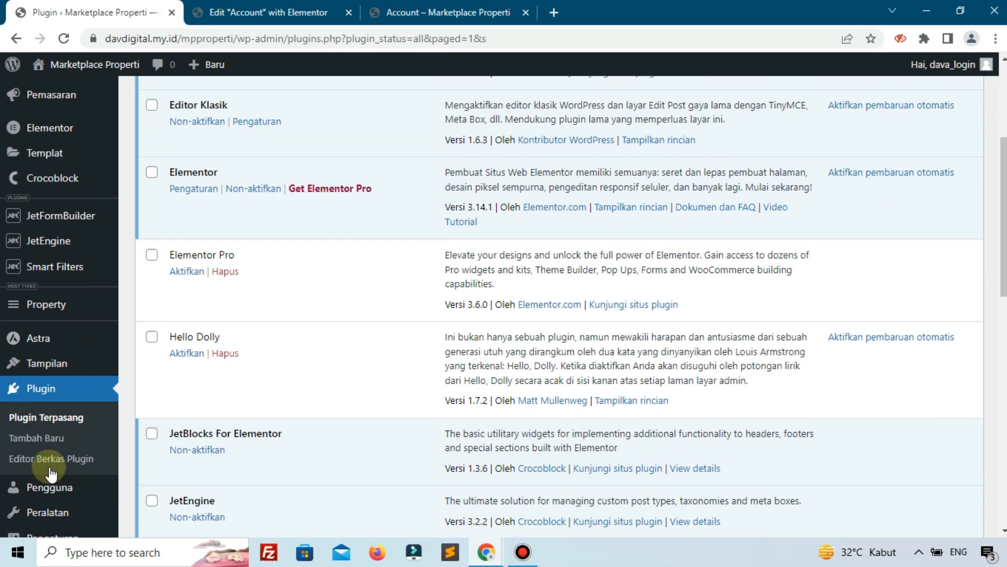
{"action": "left_click", "coordinate": [162, 458]}
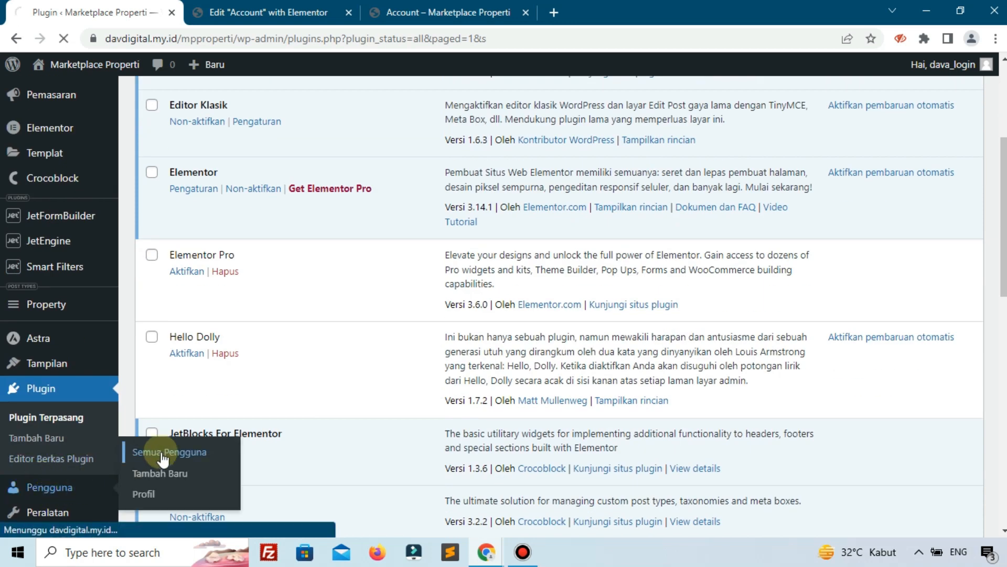
{"action": "left_click", "coordinate": [378, 12]}
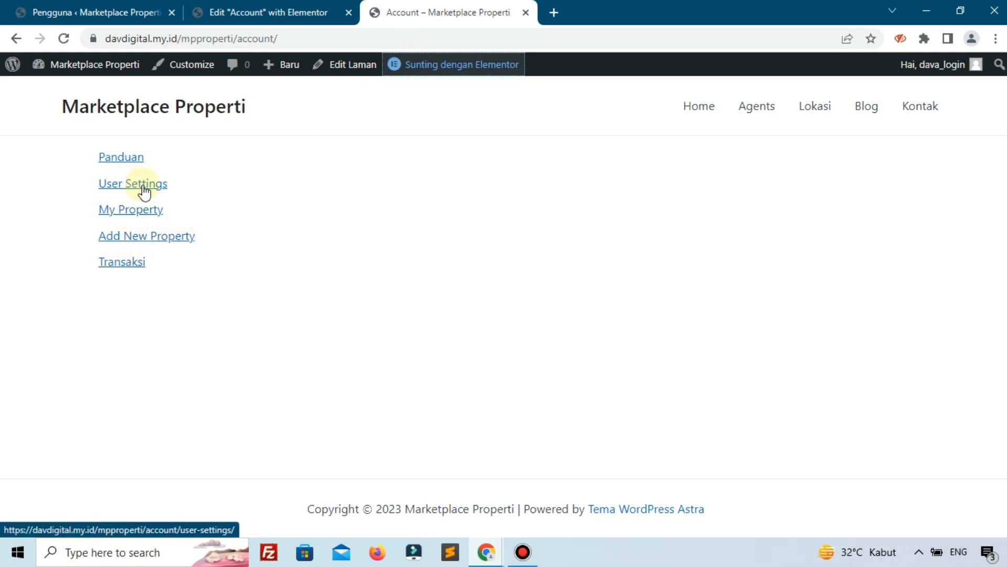
{"action": "left_click", "coordinate": [62, 15]}
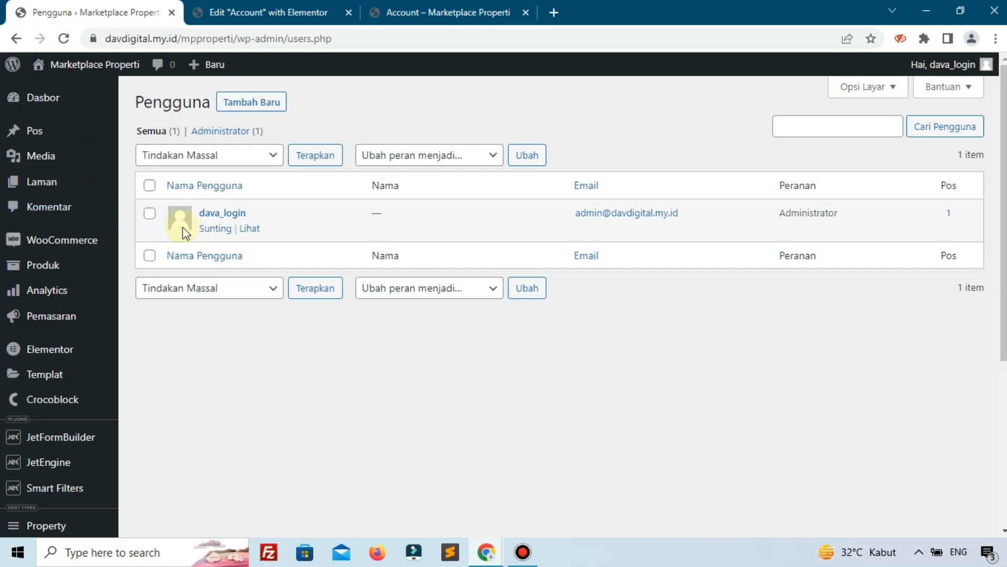
{"action": "left_click", "coordinate": [213, 231]}
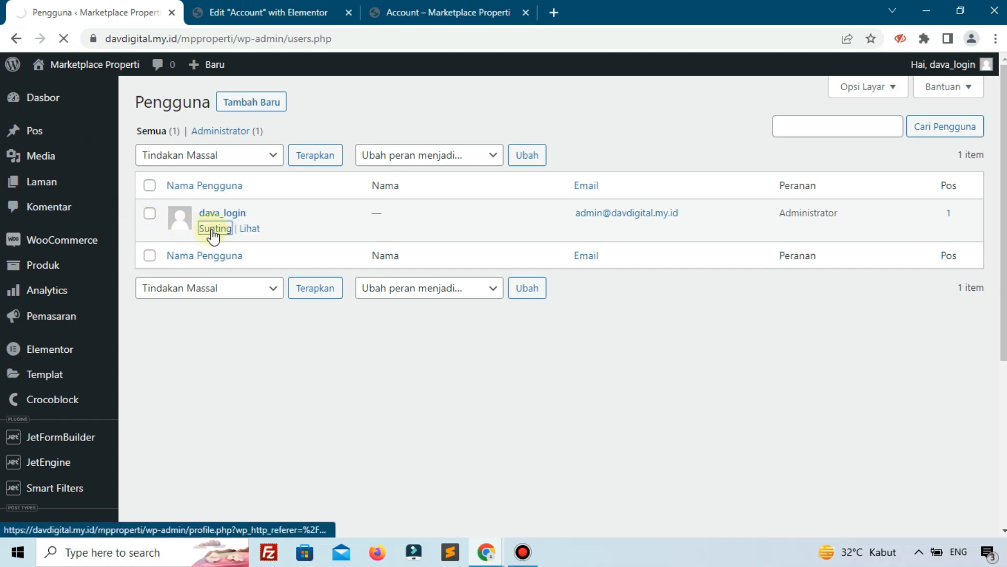
{"action": "key", "text": "ctrl+3"}
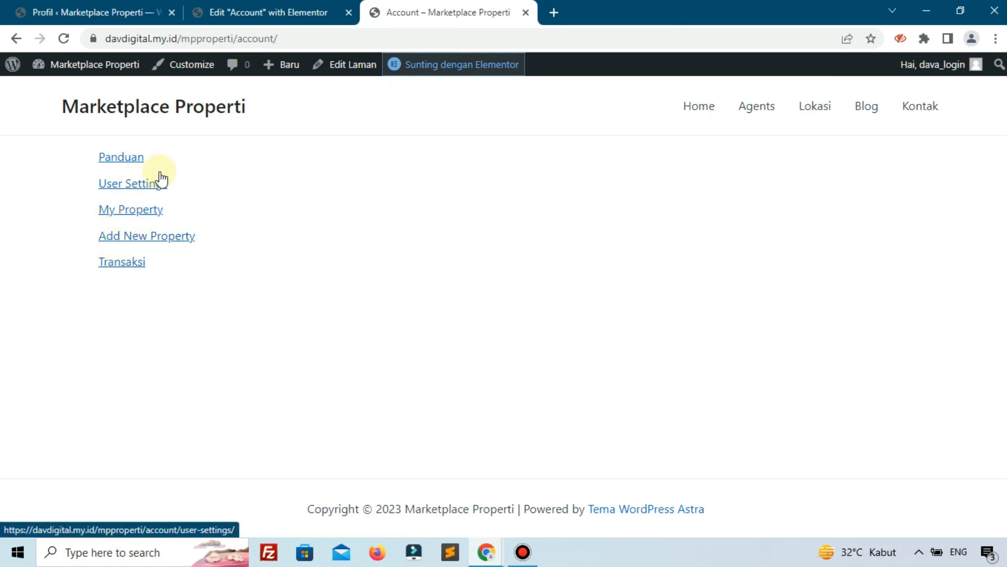
Check the profile's Nama lengkap and Position fields, then return to the Elementor editor.
{"action": "left_click", "coordinate": [106, 8]}
{"action": "scroll", "coordinate": [291, 254], "scroll_direction": "down", "scroll_amount": 15}
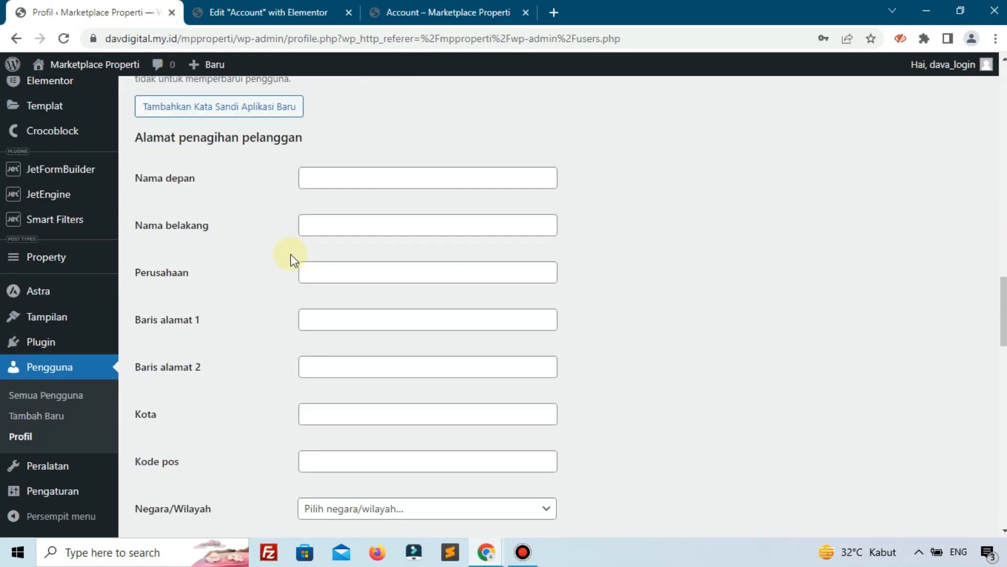
{"action": "scroll", "coordinate": [290, 254], "scroll_direction": "down", "scroll_amount": 20}
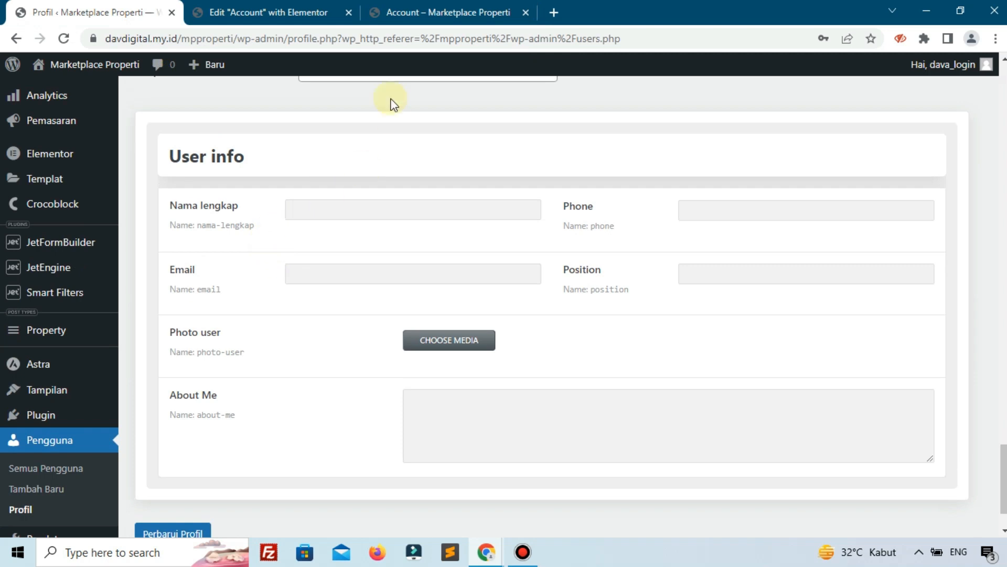
{"action": "left_click", "coordinate": [315, 11]}
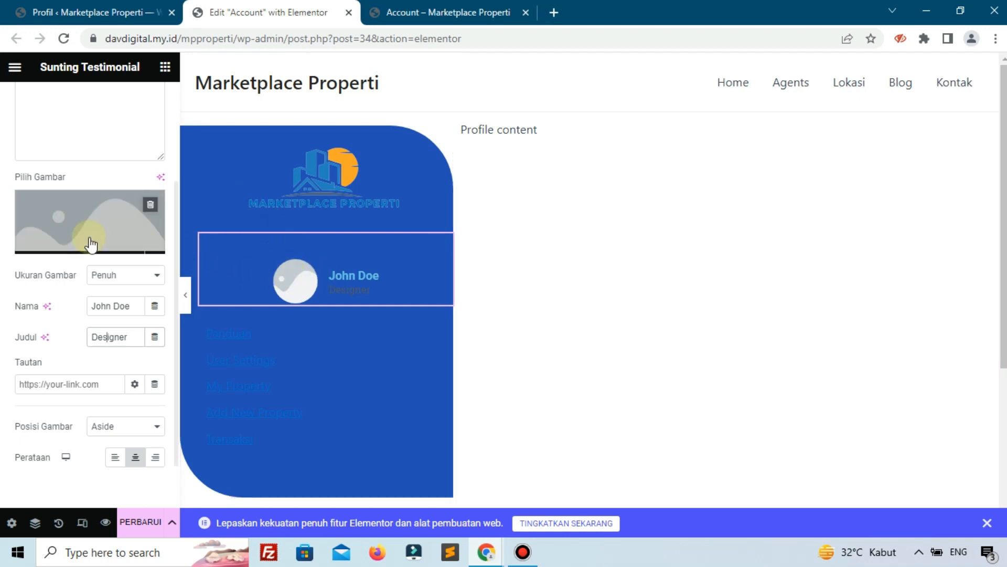
{"action": "left_click", "coordinate": [104, 12]}
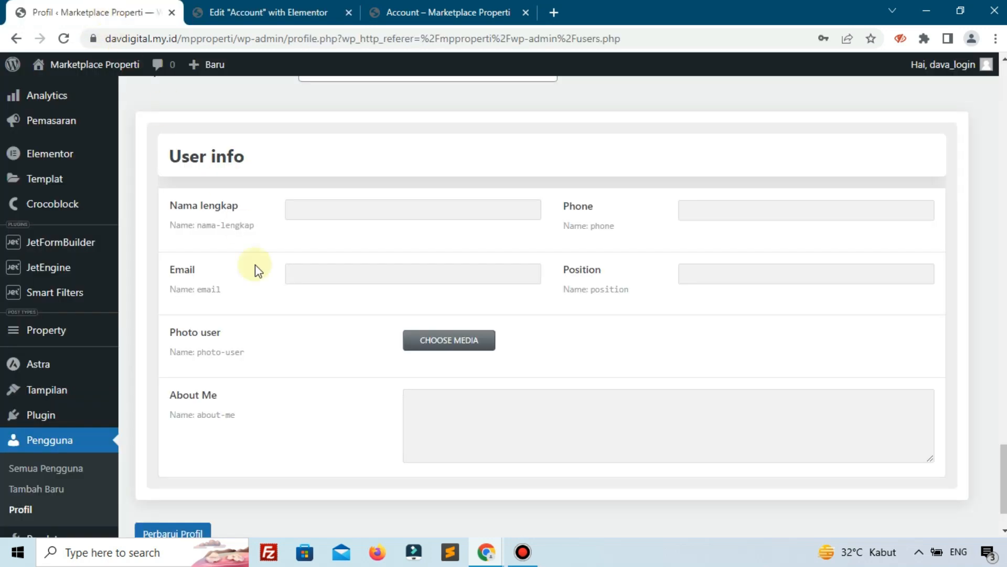
{"action": "left_click", "coordinate": [371, 205]}
{"action": "left_click", "coordinate": [819, 278]}
{"action": "left_click", "coordinate": [273, 13]}
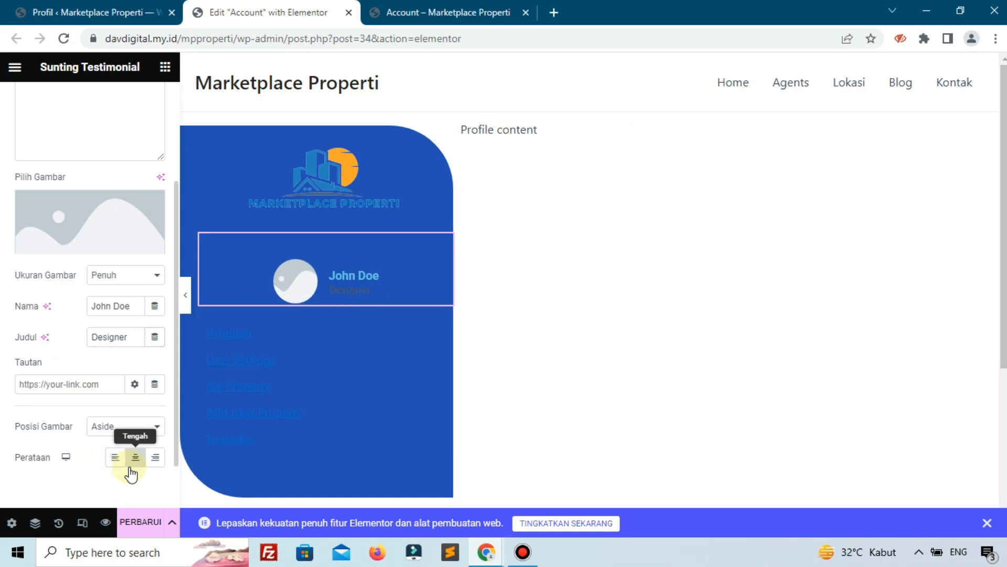
Left-align the testimonial and set woocommerce-placeholder.png from the Media Library as its image.
{"action": "left_click", "coordinate": [114, 461]}
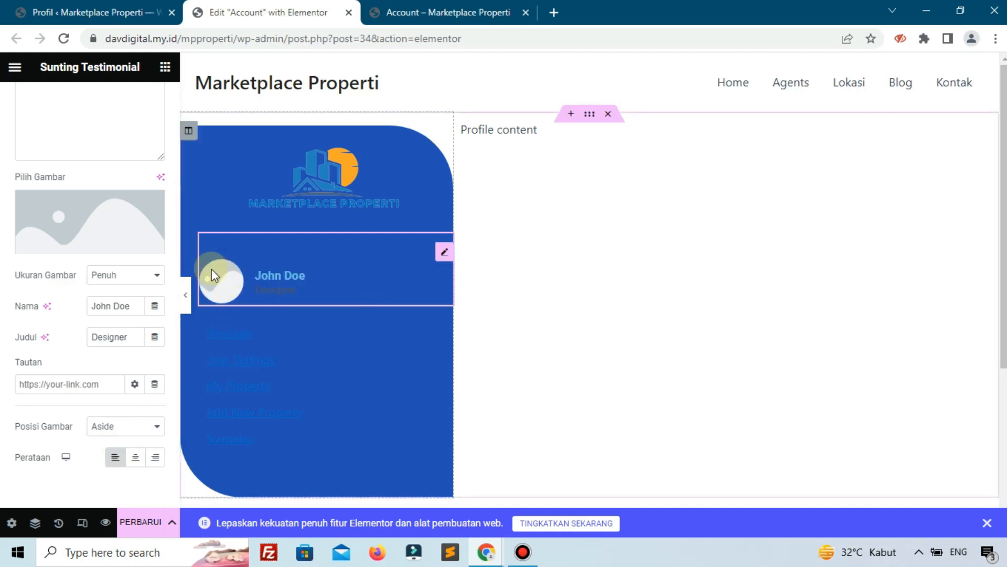
{"action": "left_click", "coordinate": [35, 220]}
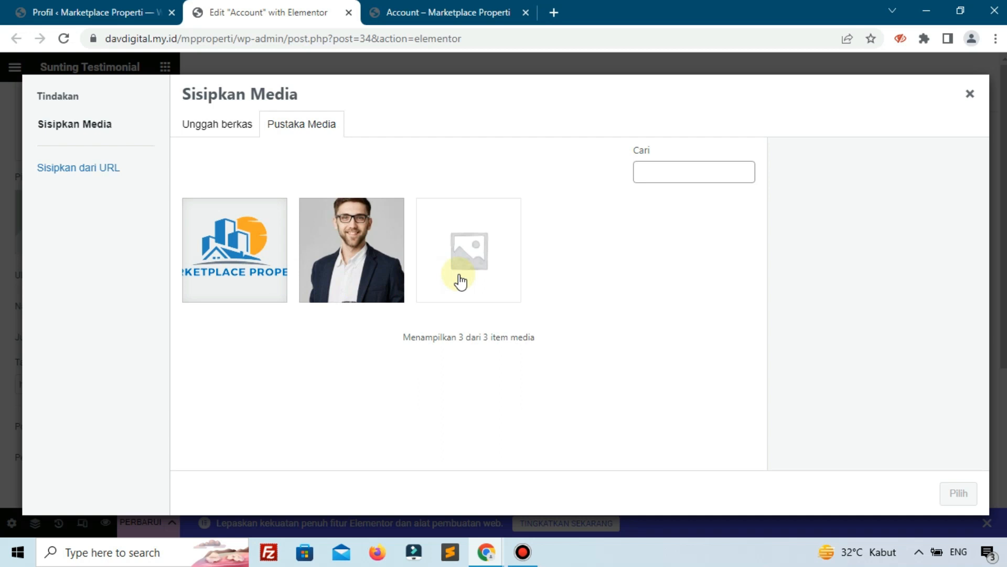
{"action": "left_click", "coordinate": [461, 282]}
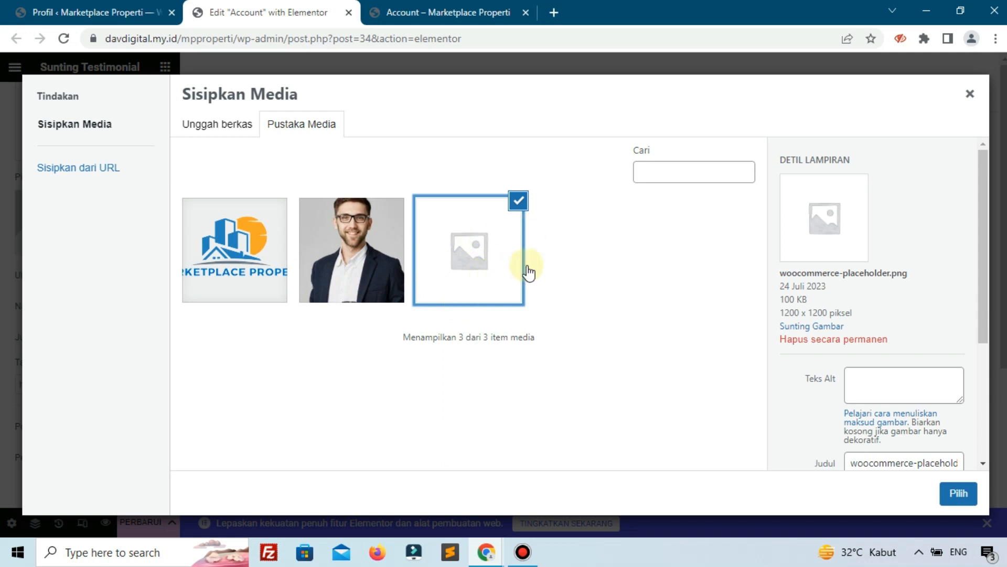
{"action": "left_click", "coordinate": [957, 492]}
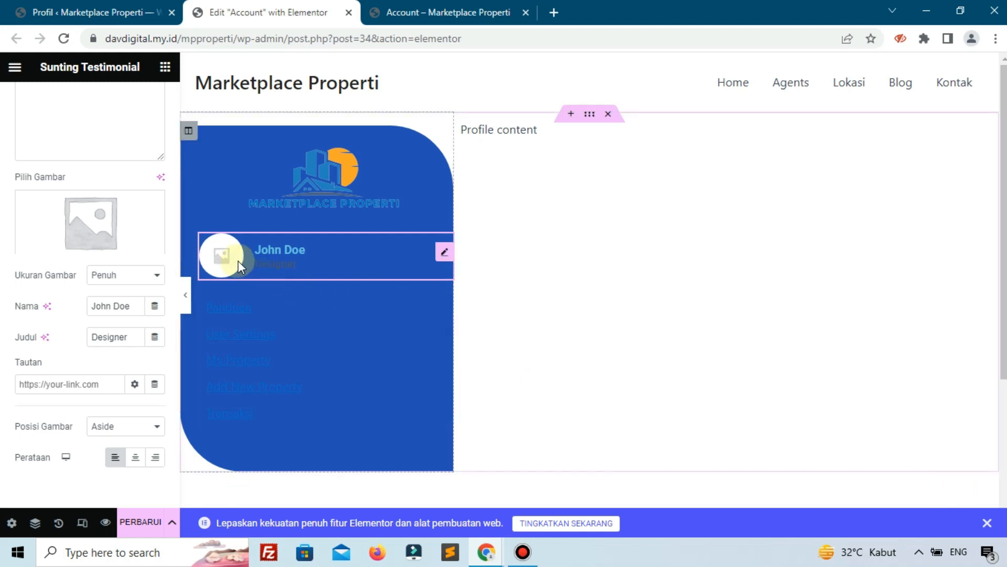
Check the live Account page, then clear the testimonial's chosen image back in the editor.
{"action": "left_click", "coordinate": [399, 13]}
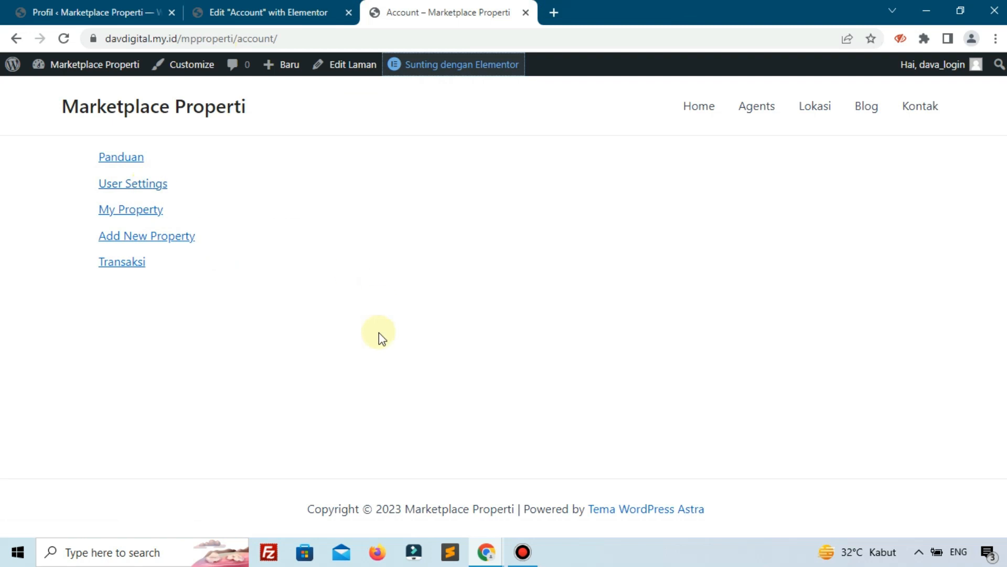
{"action": "left_click", "coordinate": [236, 12]}
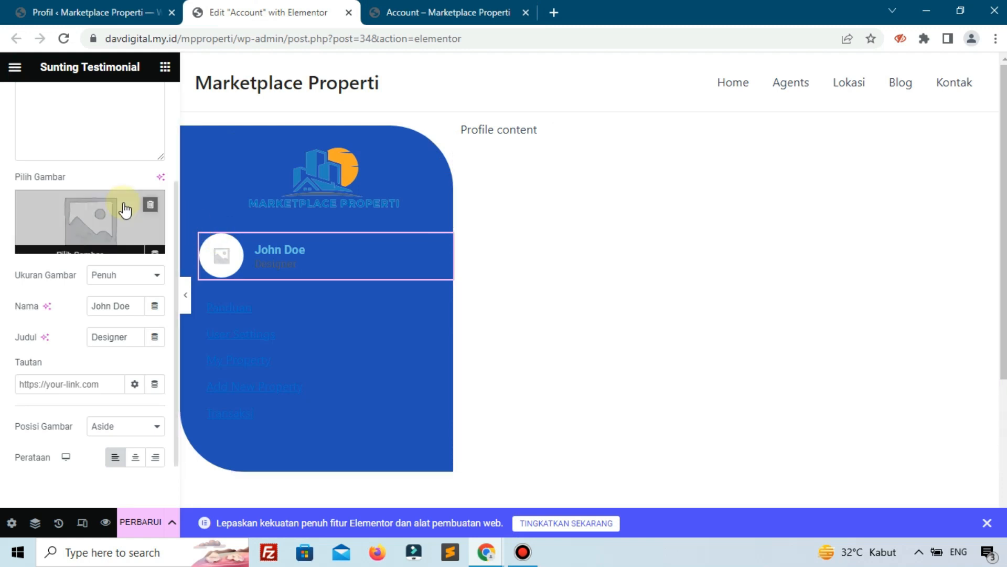
{"action": "left_click", "coordinate": [148, 206]}
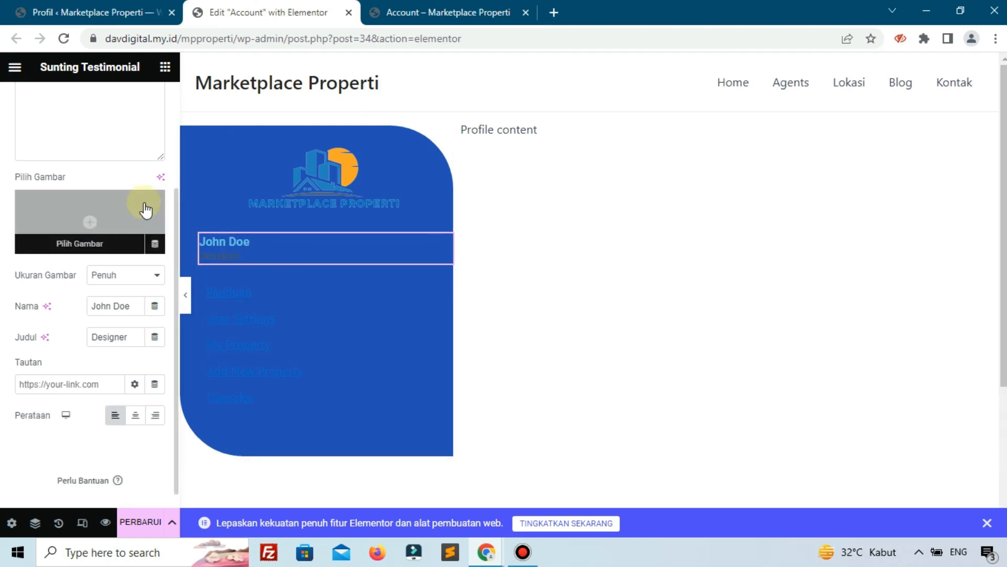
{"action": "left_click", "coordinate": [155, 244]}
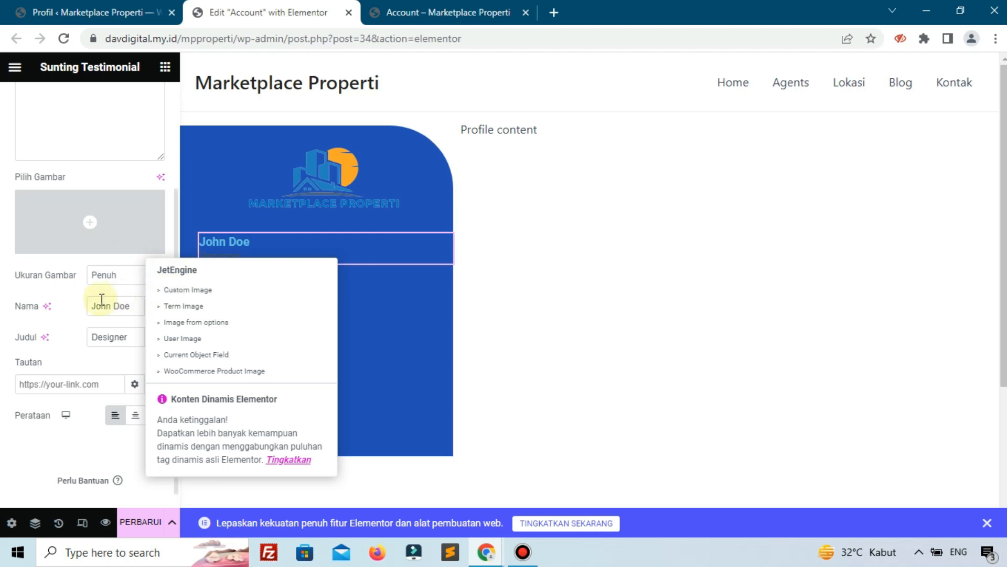
{"action": "left_click", "coordinate": [71, 311]}
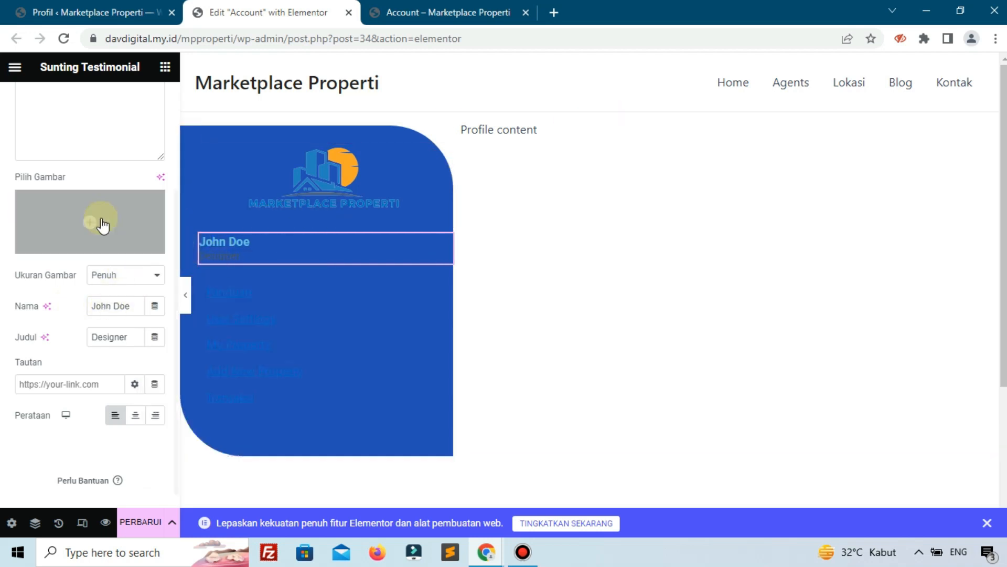
{"action": "left_click", "coordinate": [80, 219]}
{"action": "left_click", "coordinate": [457, 291]}
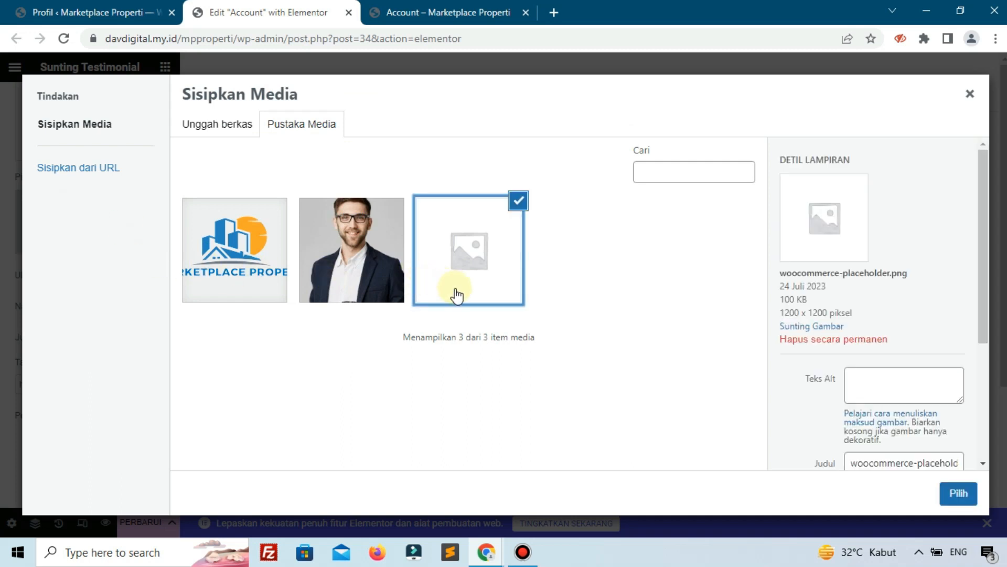
{"action": "left_click", "coordinate": [959, 493]}
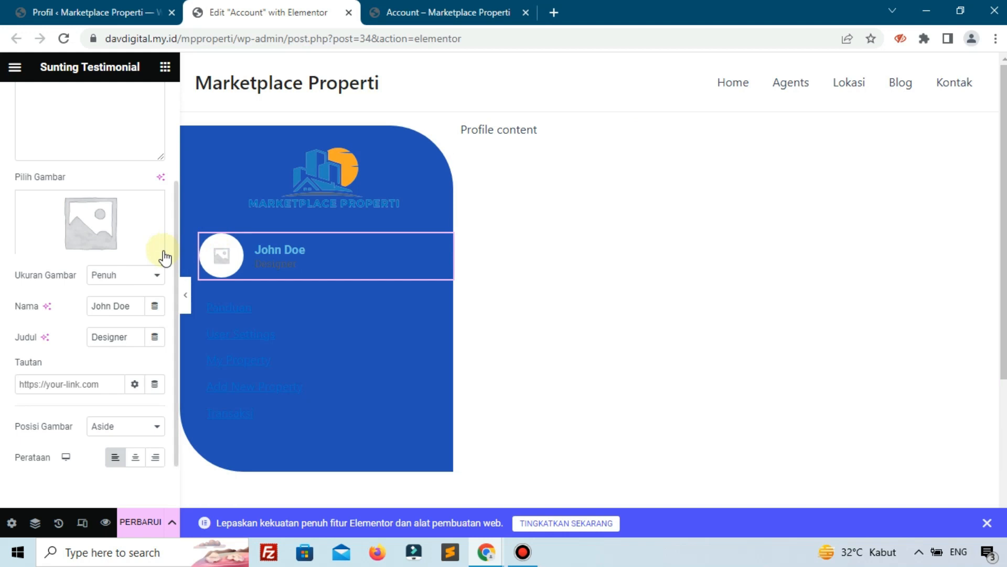
Set the testimonial's Gambar (image) size to 75 px in the Gaya tab.
{"action": "left_click", "coordinate": [268, 251]}
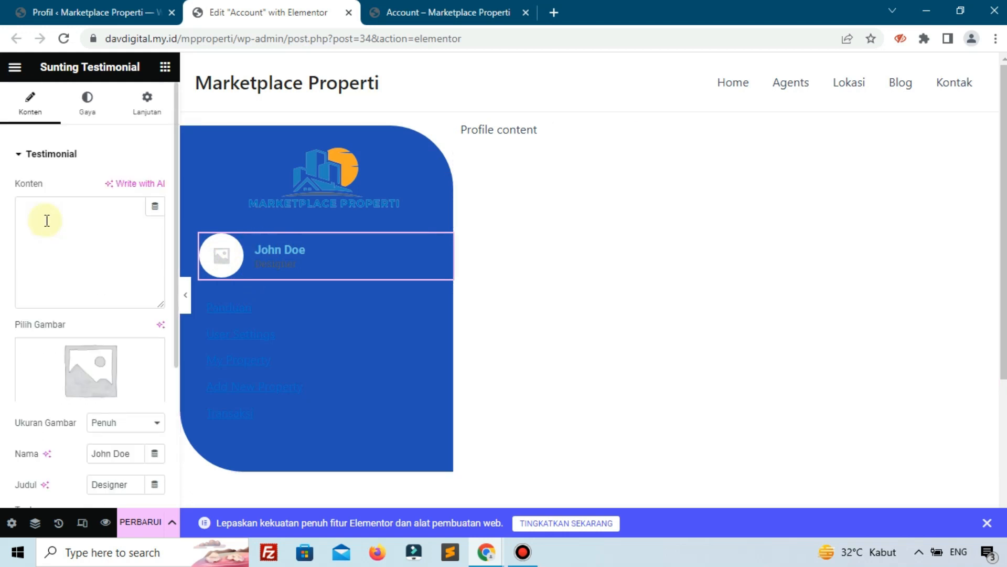
{"action": "left_click", "coordinate": [81, 124]}
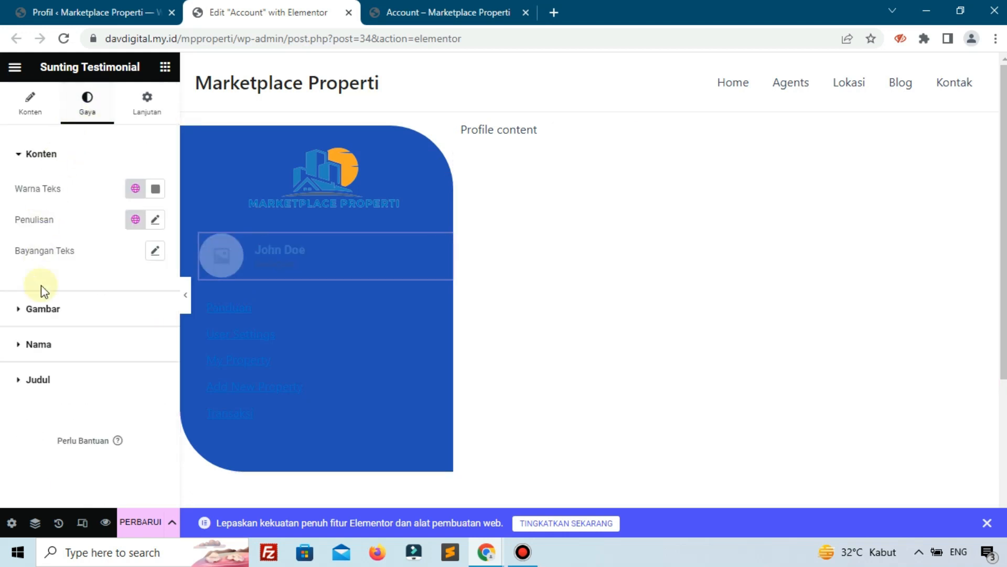
{"action": "left_click", "coordinate": [42, 304]}
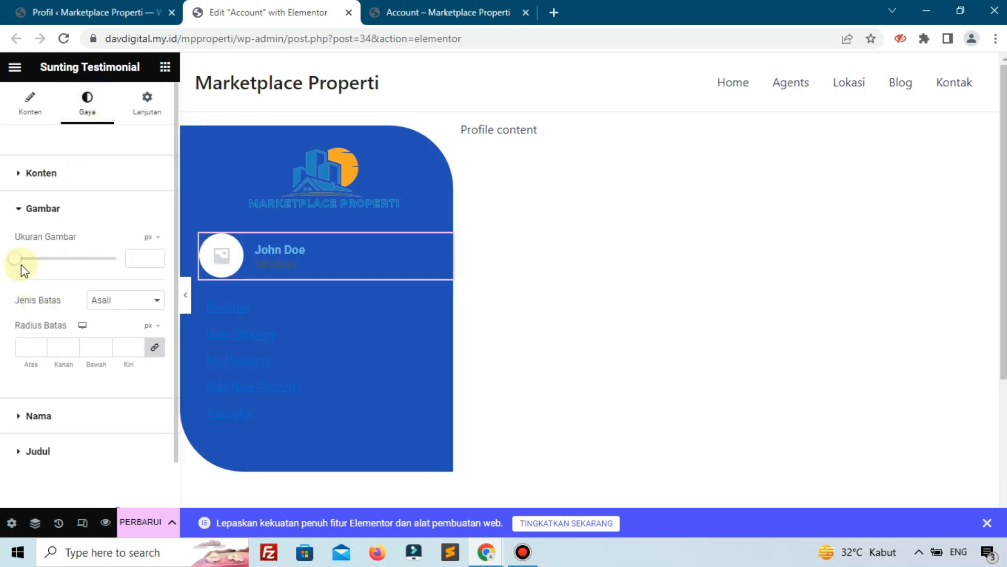
{"action": "left_click_drag", "start_coordinate": [14, 259], "coordinate": [43, 268]}
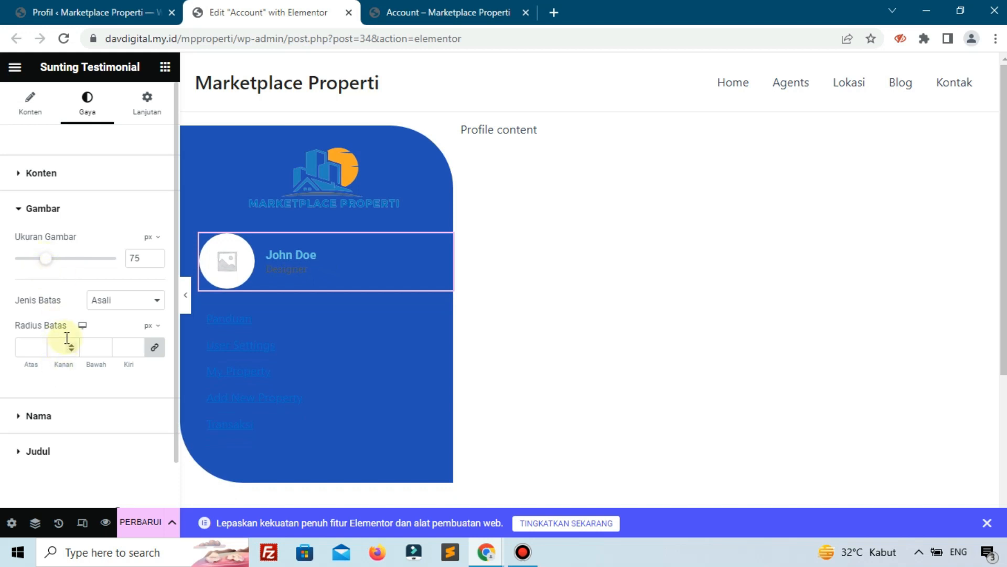
{"action": "left_click", "coordinate": [67, 417]}
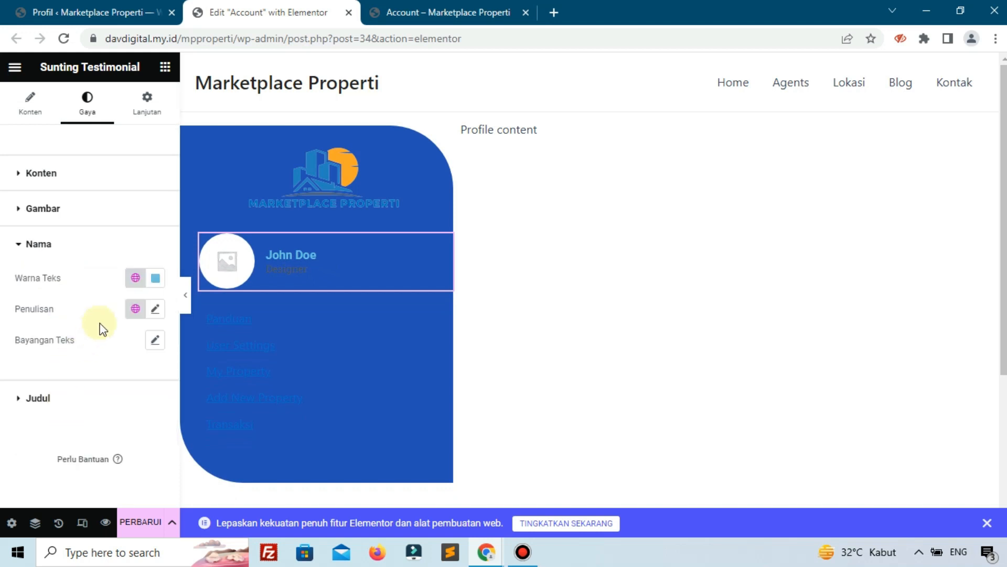
Set the John Doe name's text colour to #FFFFFF.
{"action": "left_click", "coordinate": [160, 281]}
{"action": "type", "text": "#FFFFFF"}
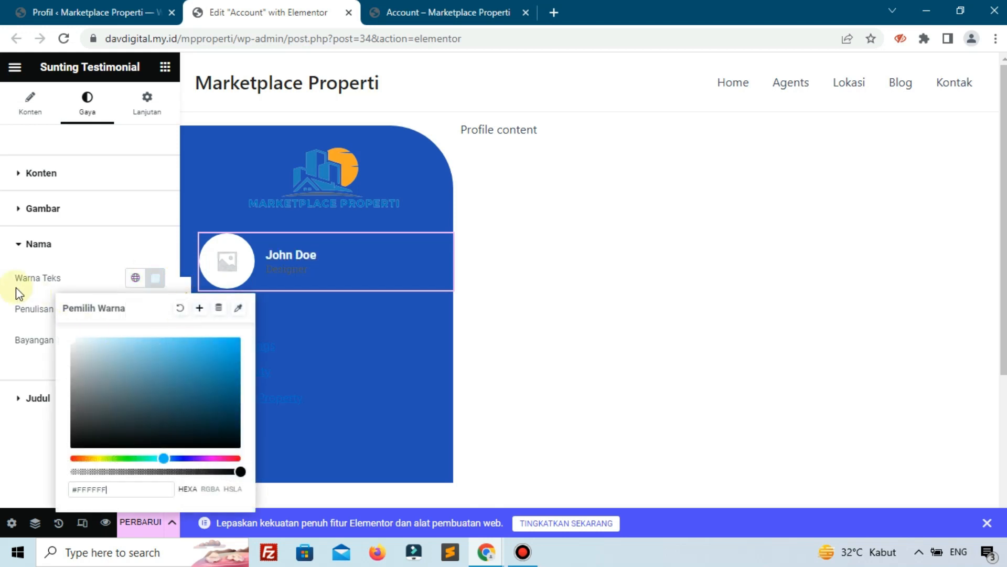
{"action": "left_click", "coordinate": [16, 287]}
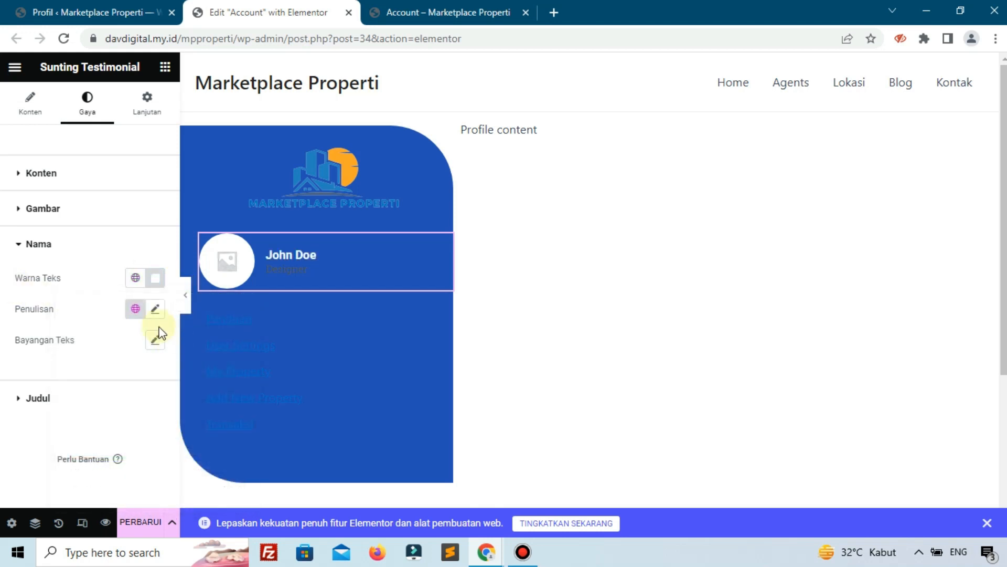
Set the name's typography to Poppins at size 16.
{"action": "left_click", "coordinate": [152, 312]}
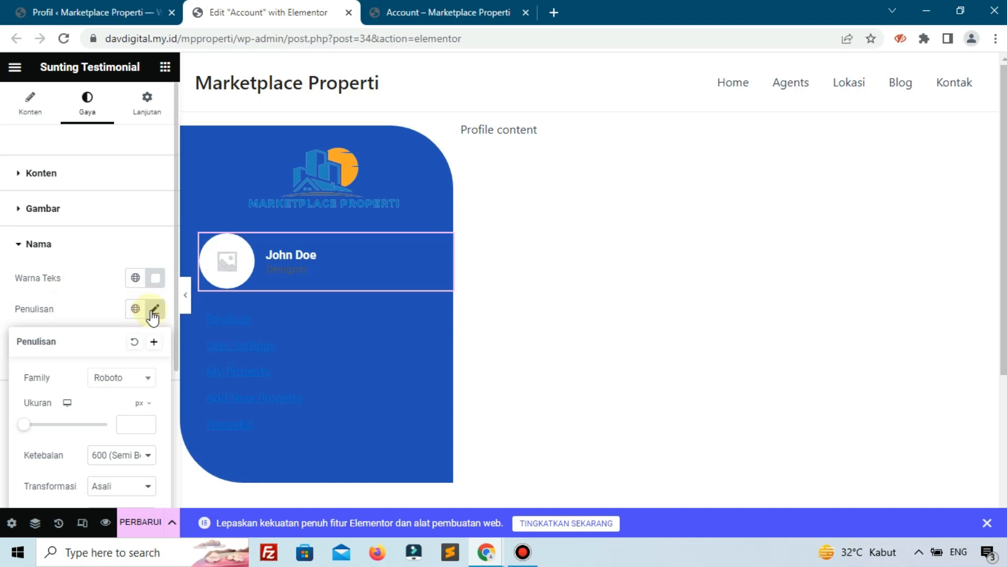
{"action": "left_click", "coordinate": [154, 315]}
{"action": "left_click", "coordinate": [154, 315]}
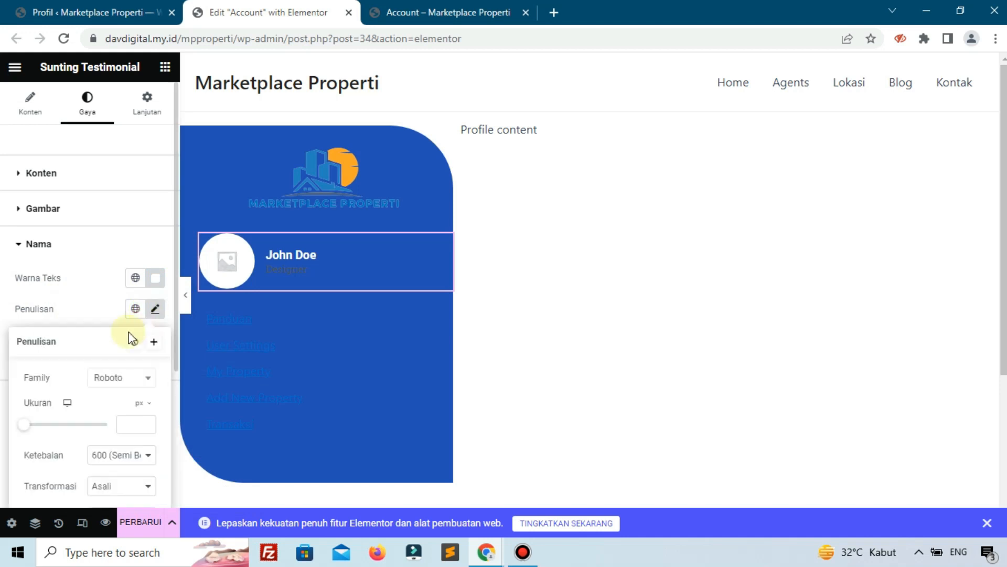
{"action": "left_click", "coordinate": [121, 387]}
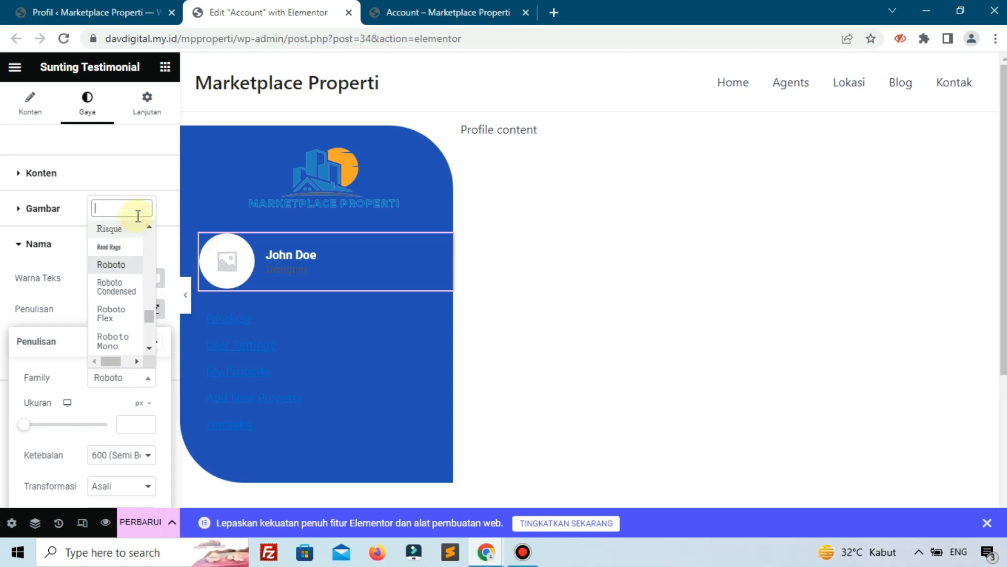
{"action": "type", "text": "pop"}
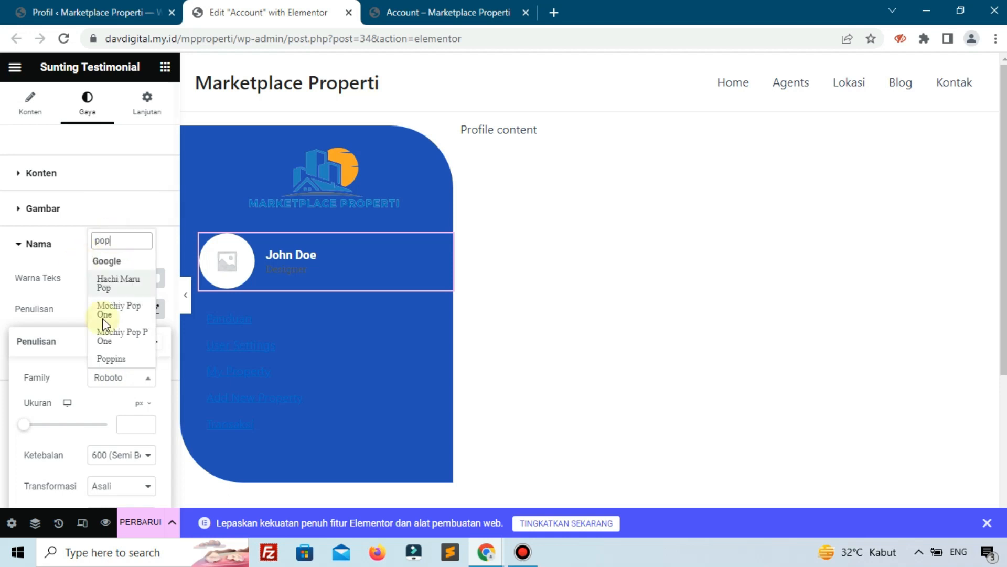
{"action": "left_click", "coordinate": [135, 361]}
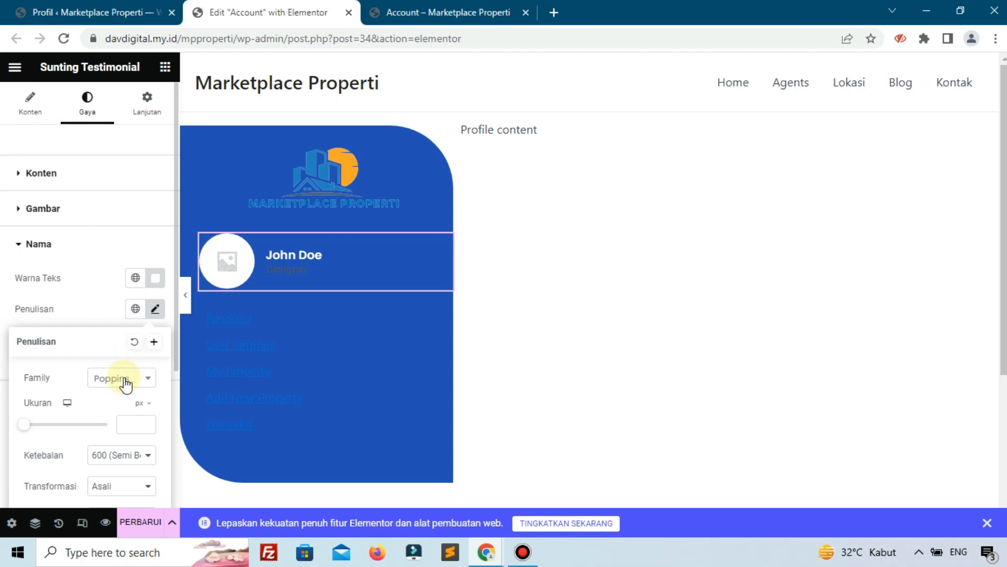
{"action": "type", "text": "16"}
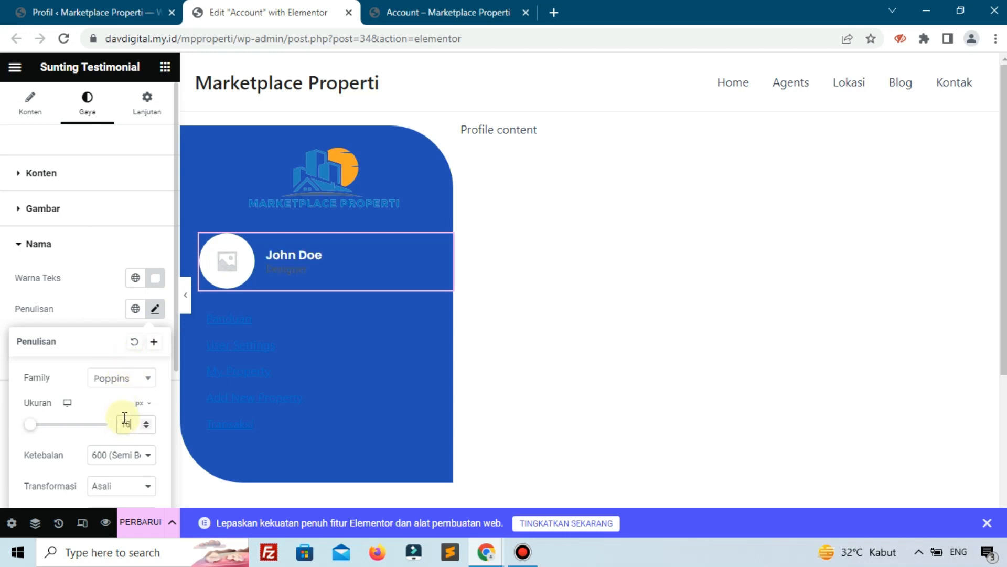
{"action": "left_click", "coordinate": [61, 314]}
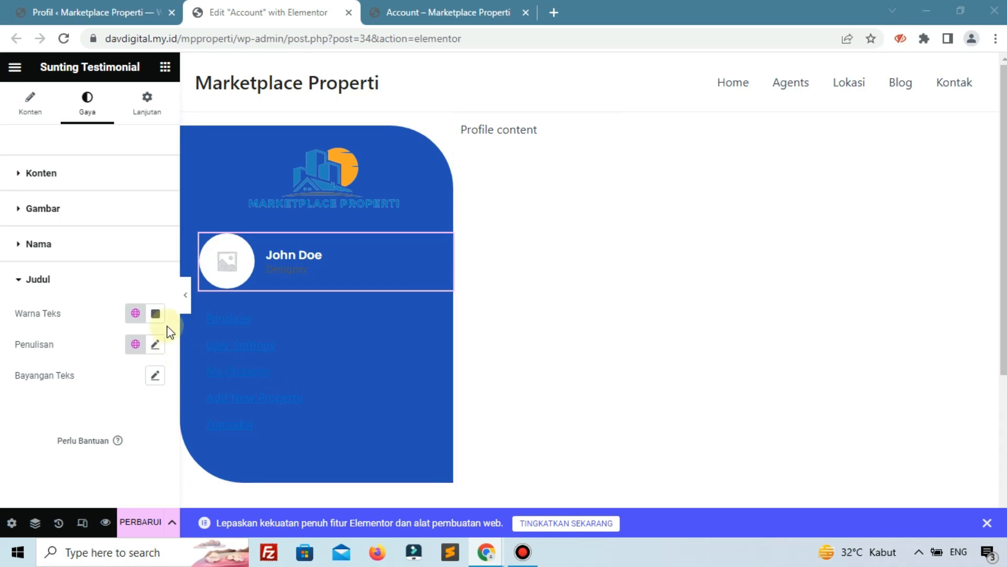
Style the Designer title in orange Poppins at size 17.
{"action": "left_click", "coordinate": [151, 319]}
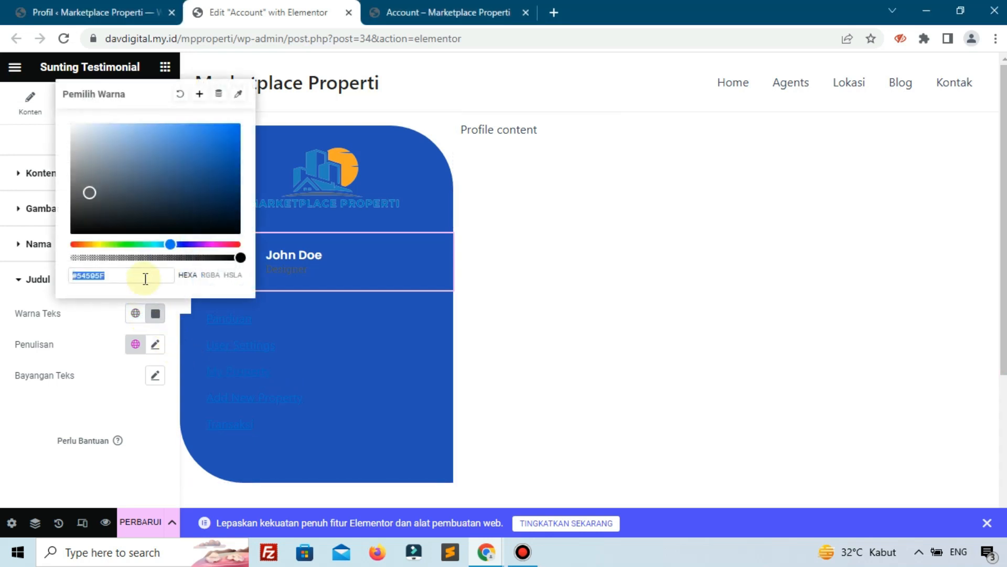
{"action": "type", "text": "#FF9D0E"}
{"action": "left_click", "coordinate": [54, 326]}
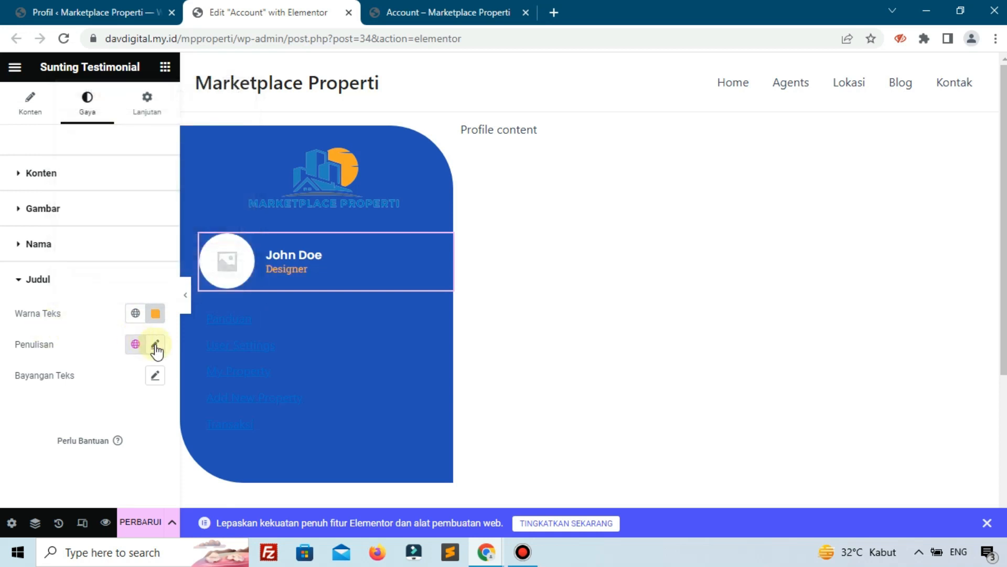
{"action": "left_click", "coordinate": [155, 345]}
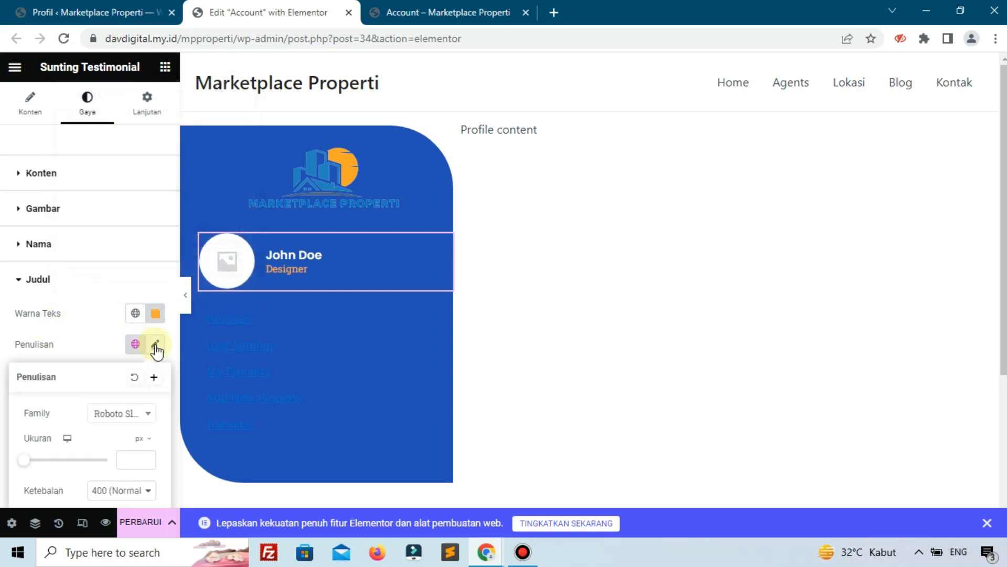
{"action": "left_click", "coordinate": [125, 412]}
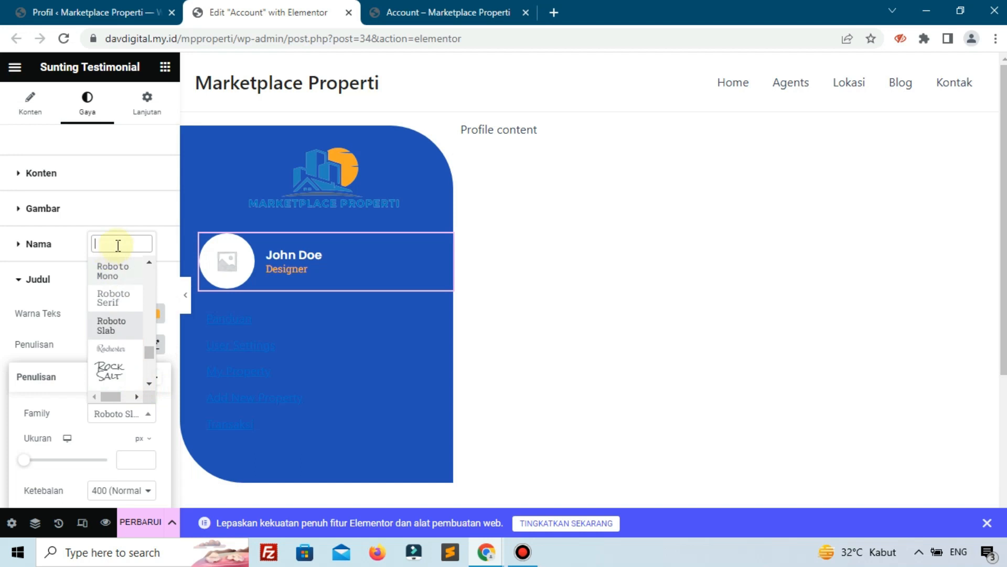
{"action": "type", "text": "pop"}
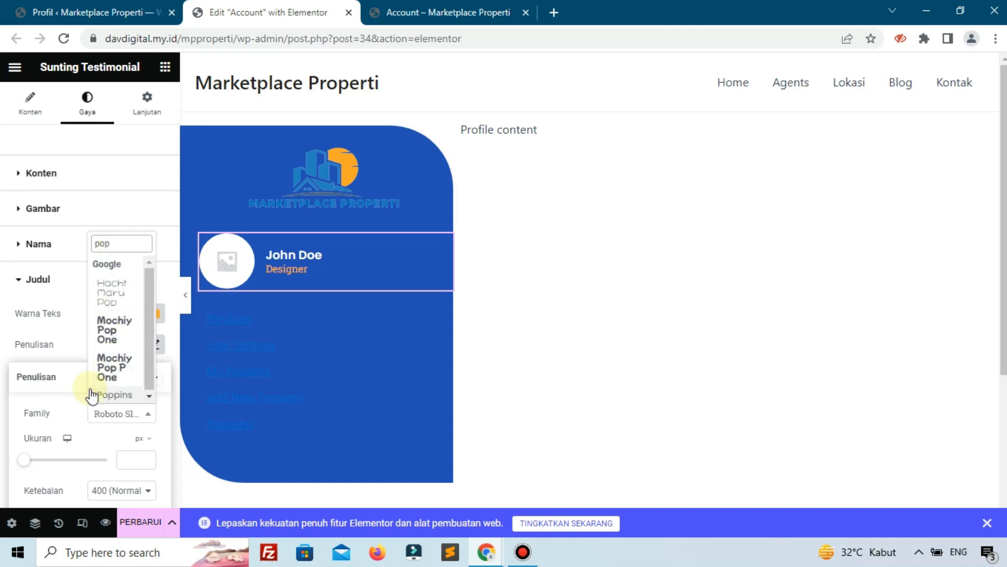
{"action": "left_click", "coordinate": [95, 396]}
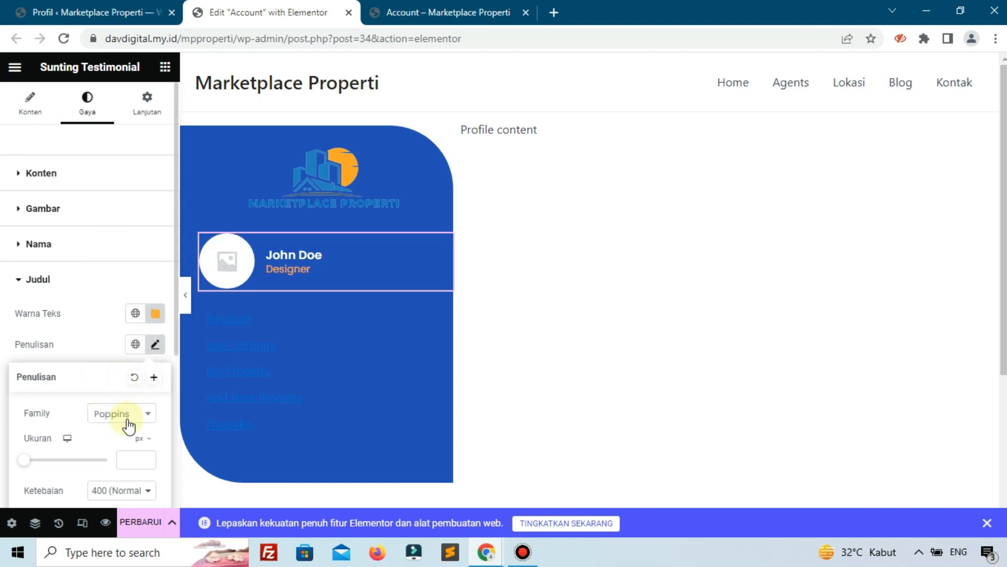
{"action": "type", "text": "17"}
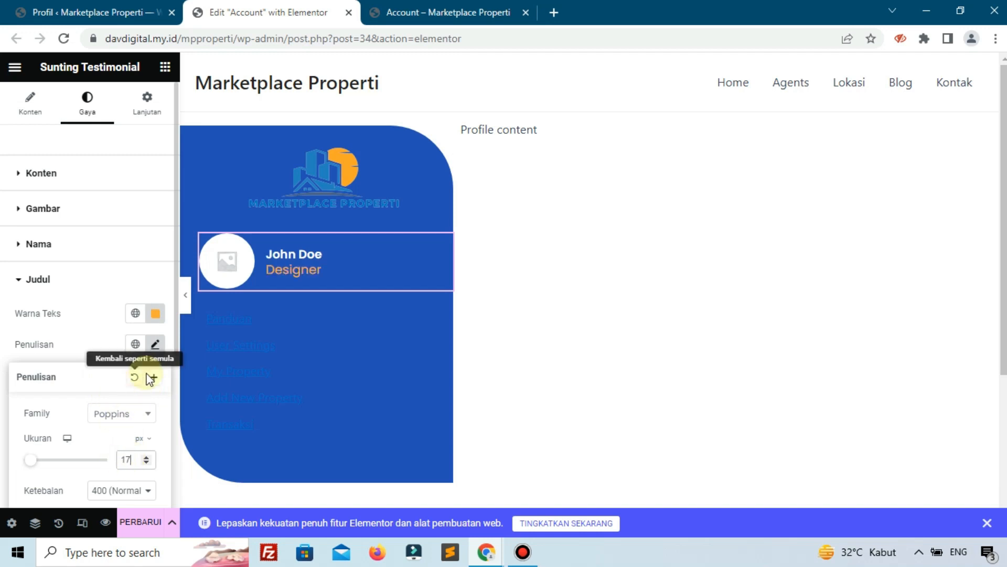
{"action": "left_click", "coordinate": [86, 315]}
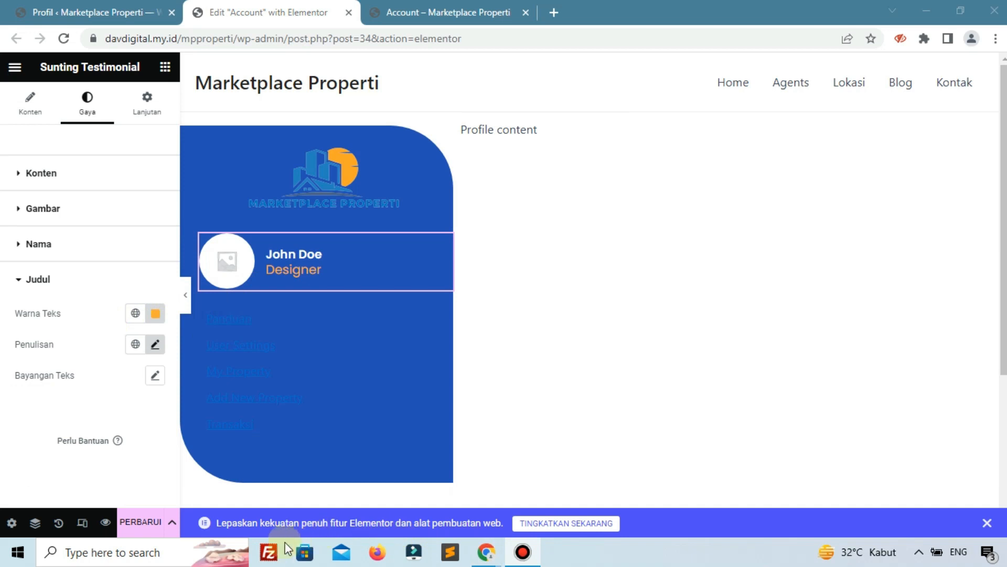
Save the page with Perbarui and review the live Account page.
{"action": "left_click", "coordinate": [155, 522]}
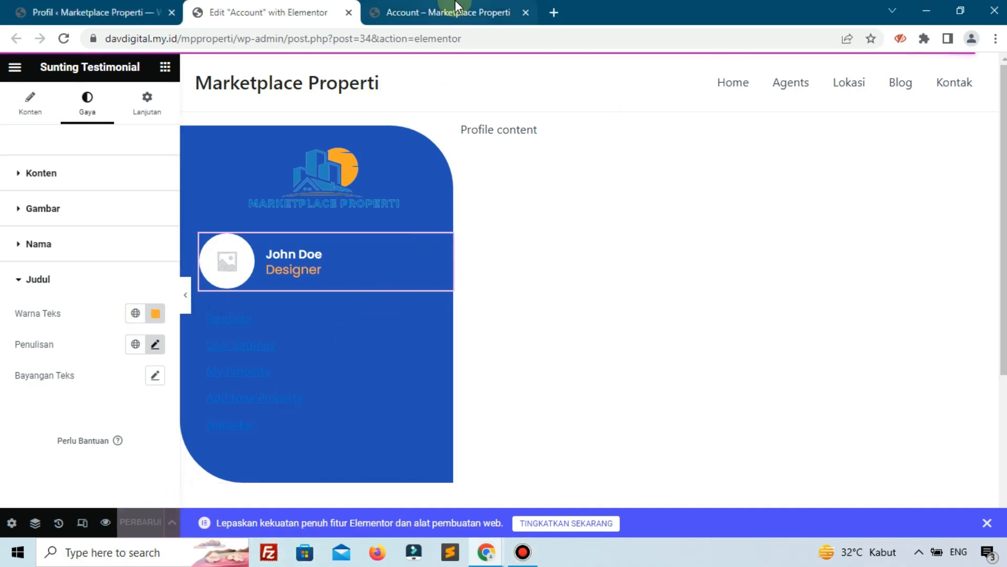
{"action": "left_click", "coordinate": [446, 10]}
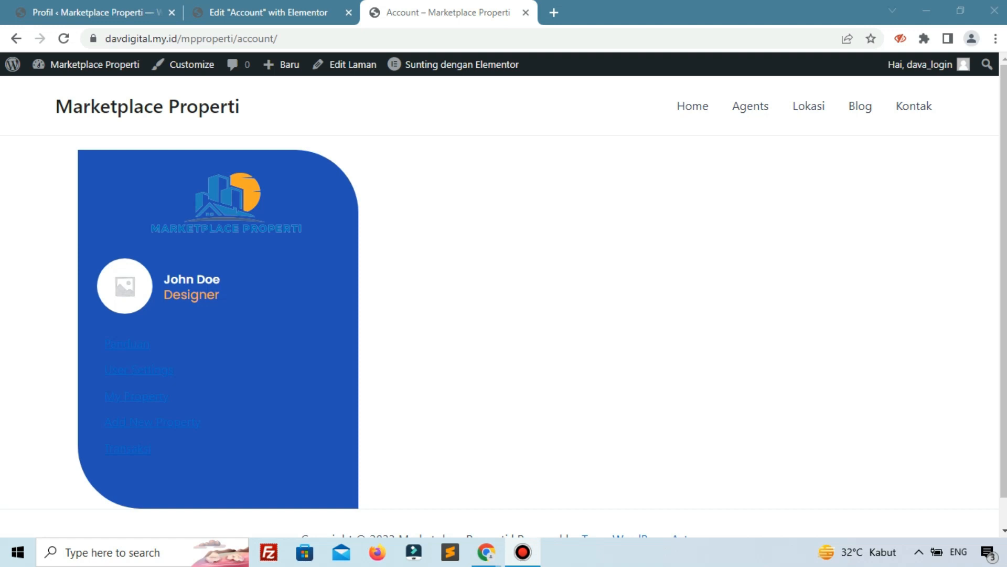
{"action": "left_click", "coordinate": [314, 12]}
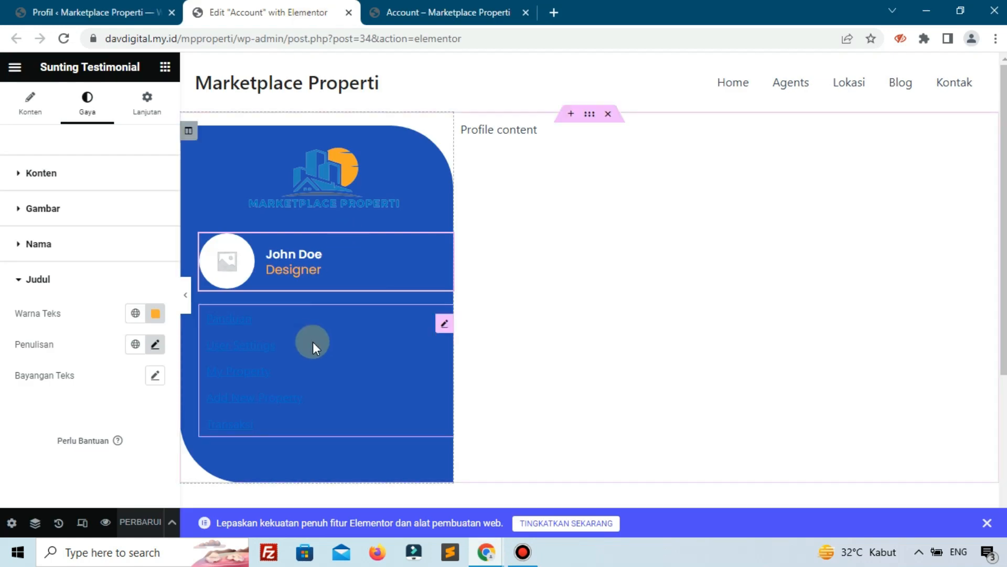
Set the menu links' typography to Poppins, size 20, weight 400 (Normal).
{"action": "left_click", "coordinate": [352, 336]}
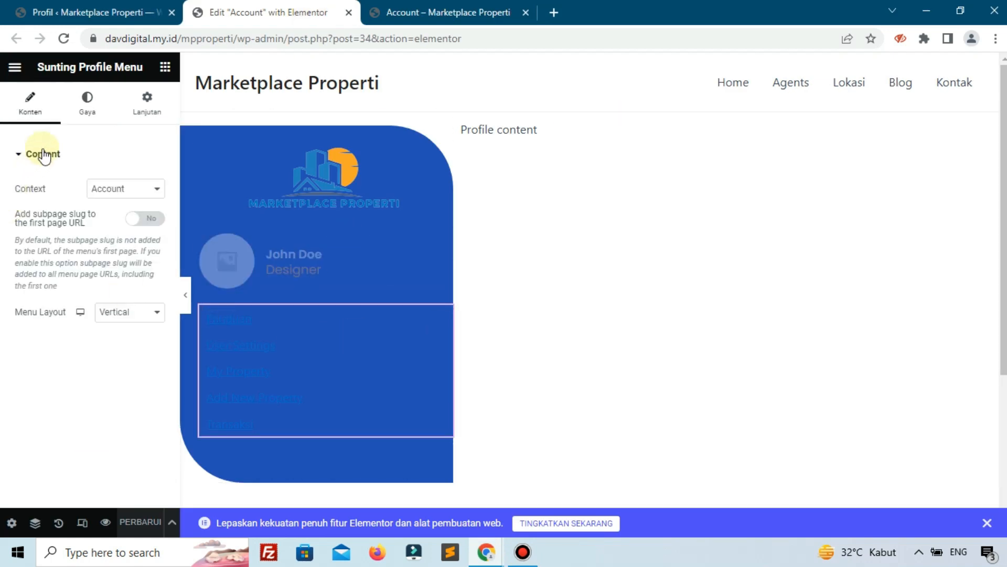
{"action": "left_click", "coordinate": [90, 115]}
{"action": "left_click", "coordinate": [154, 342]}
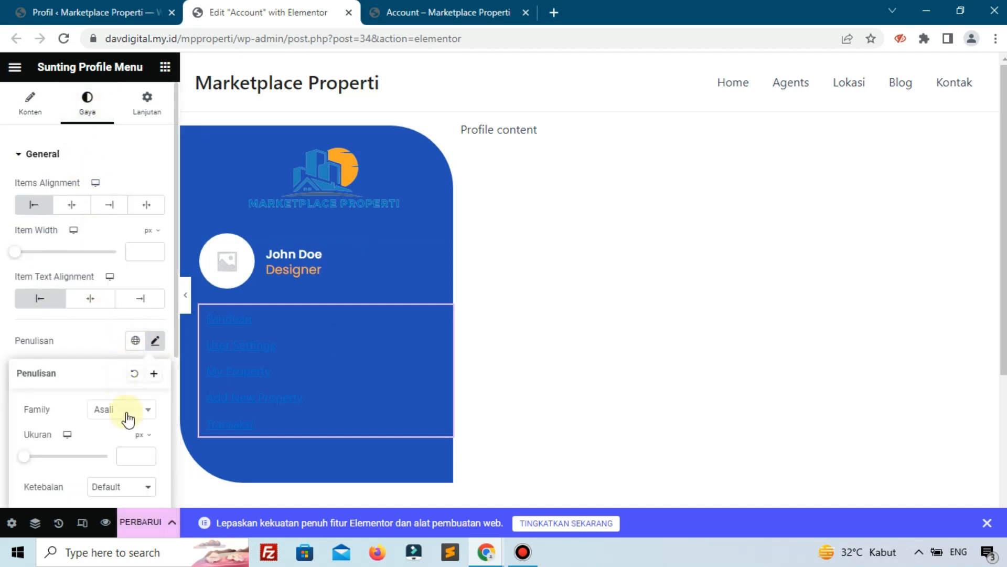
{"action": "left_click", "coordinate": [127, 418]}
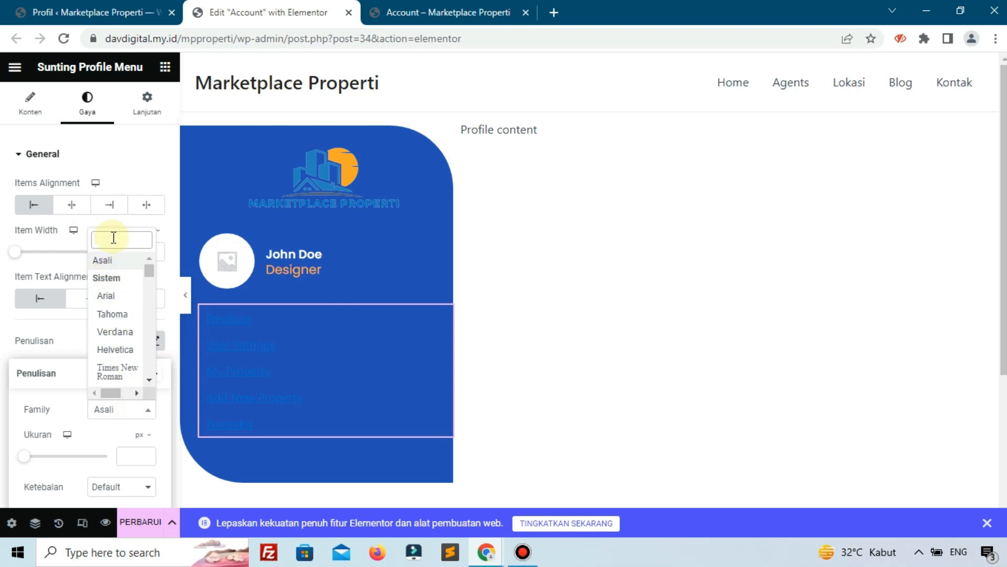
{"action": "type", "text": "pop"}
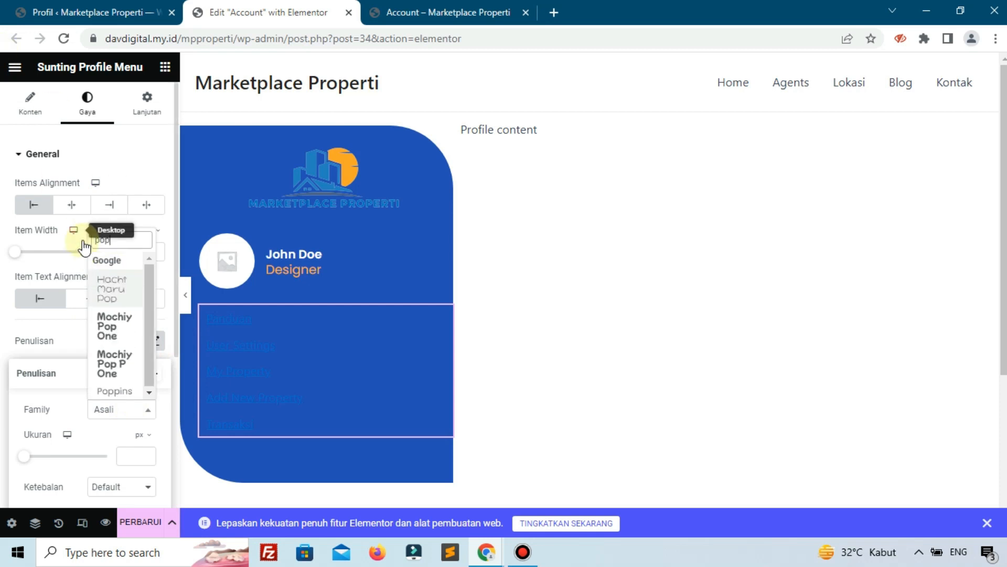
{"action": "left_click", "coordinate": [112, 391]}
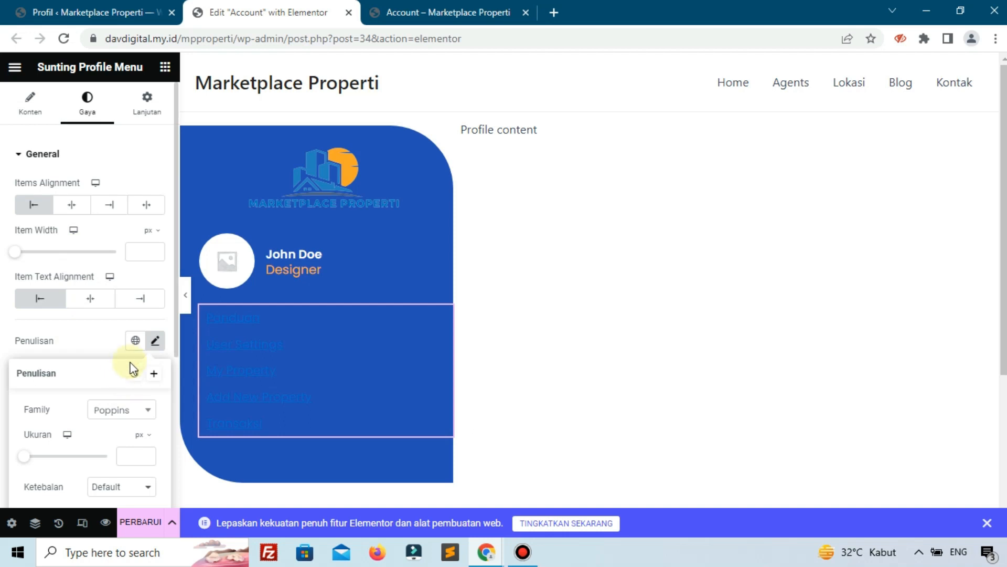
{"action": "left_click", "coordinate": [131, 454]}
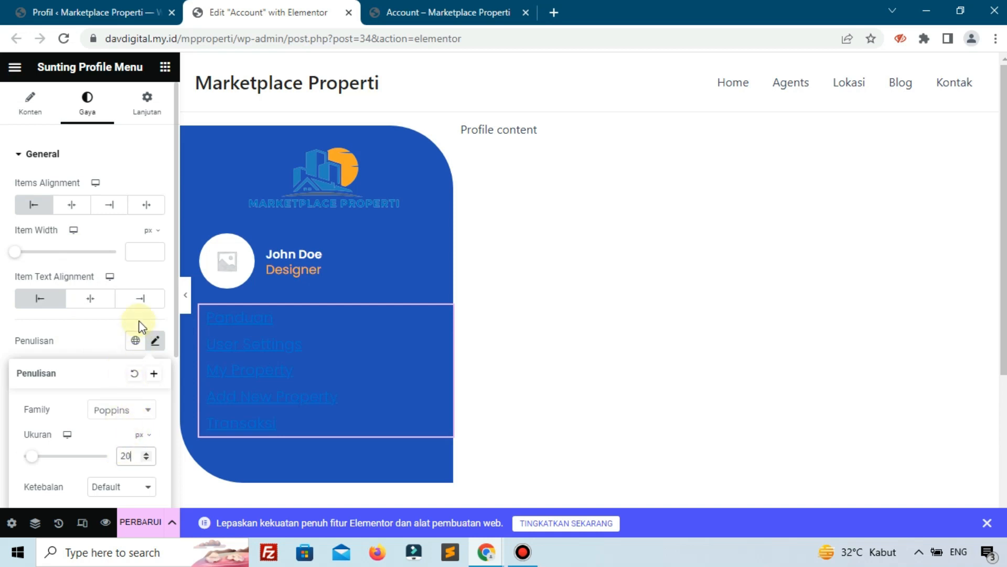
{"action": "left_click", "coordinate": [104, 486]}
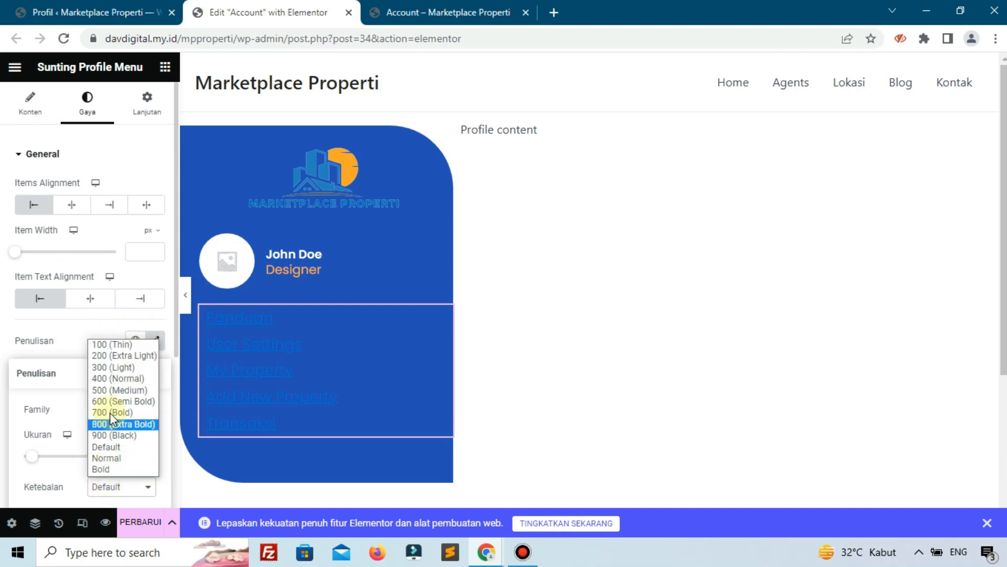
{"action": "key", "text": "Escape"}
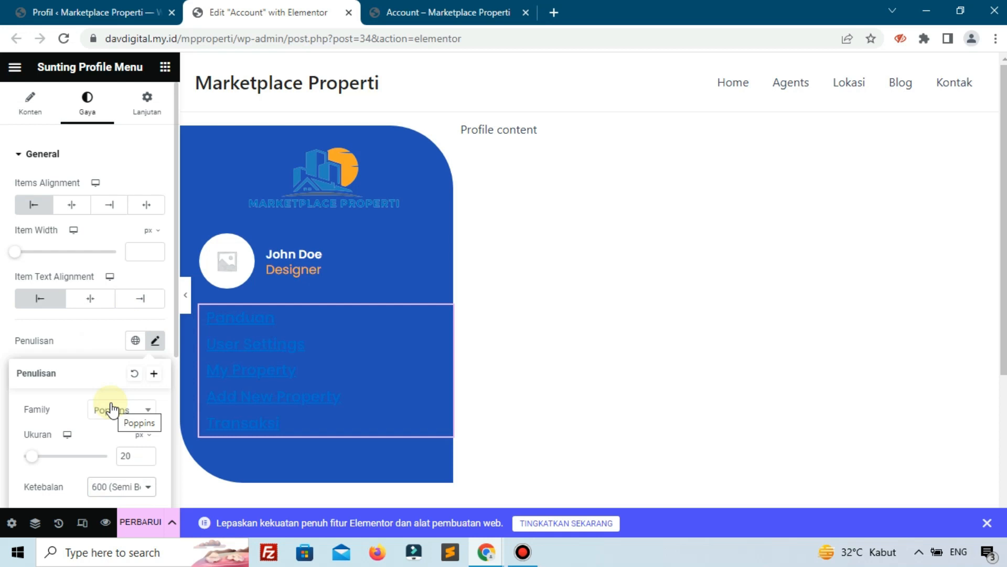
{"action": "left_click", "coordinate": [103, 487]}
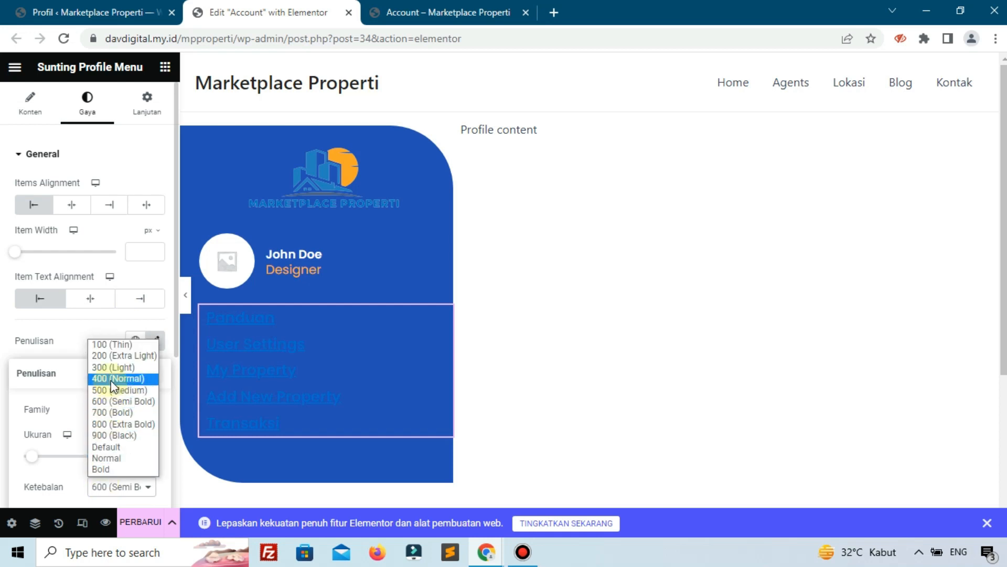
{"action": "key", "text": "Escape"}
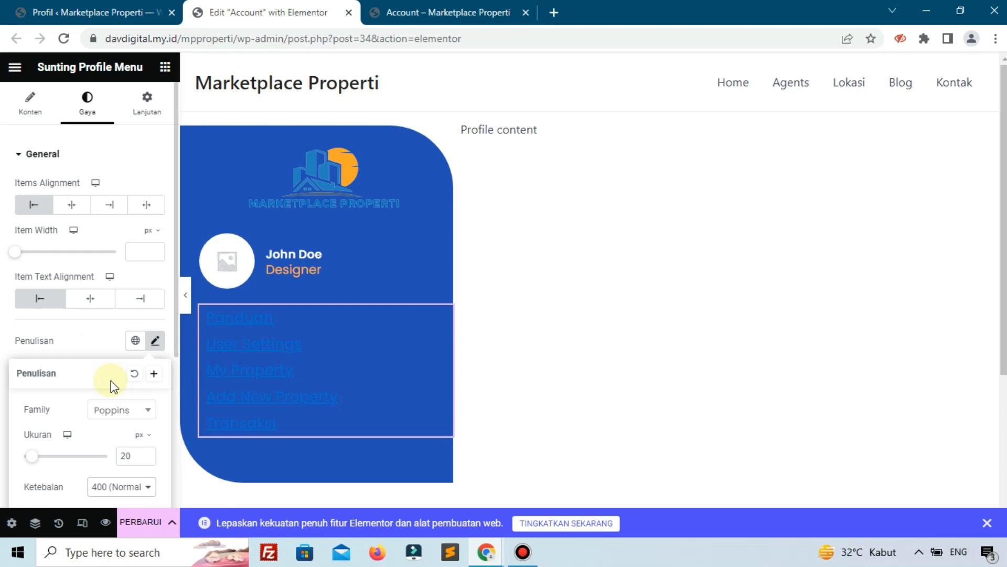
{"action": "left_click", "coordinate": [95, 341]}
Set the menu links' text decoration to Tak Satupun to remove the underline.
{"action": "scroll", "coordinate": [114, 383], "scroll_direction": "down", "scroll_amount": 3}
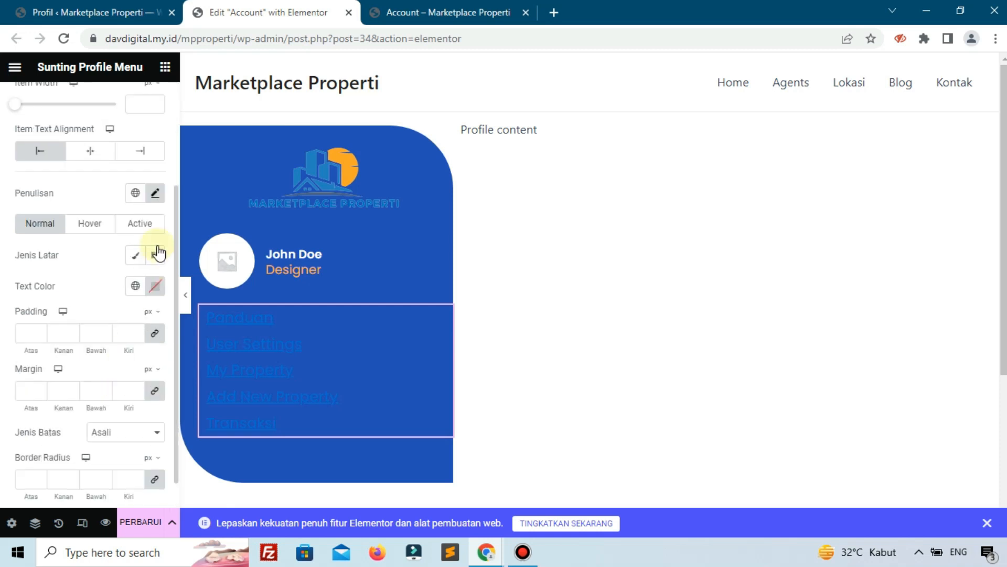
{"action": "left_click", "coordinate": [155, 194]}
{"action": "left_click", "coordinate": [108, 433]}
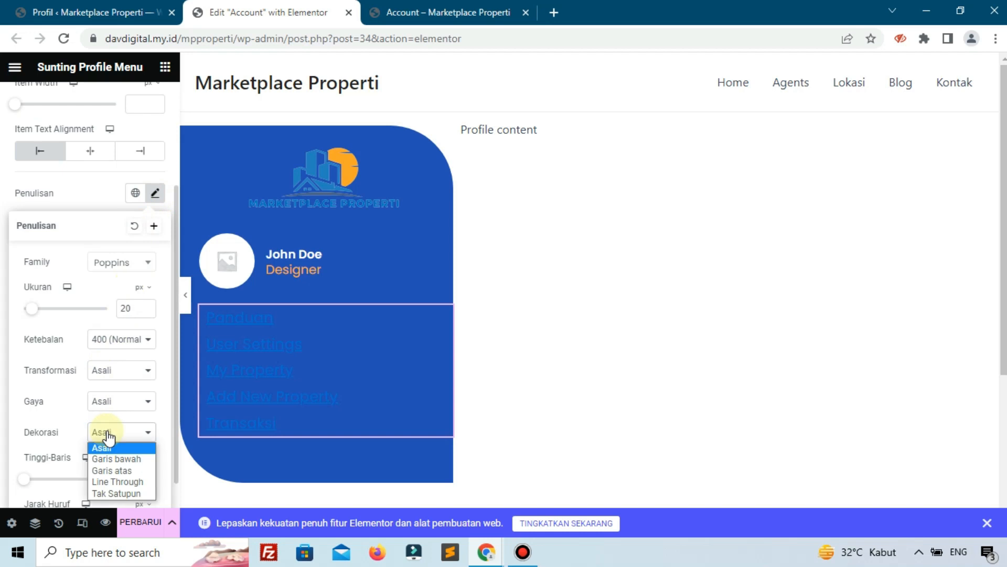
{"action": "left_click", "coordinate": [110, 494]}
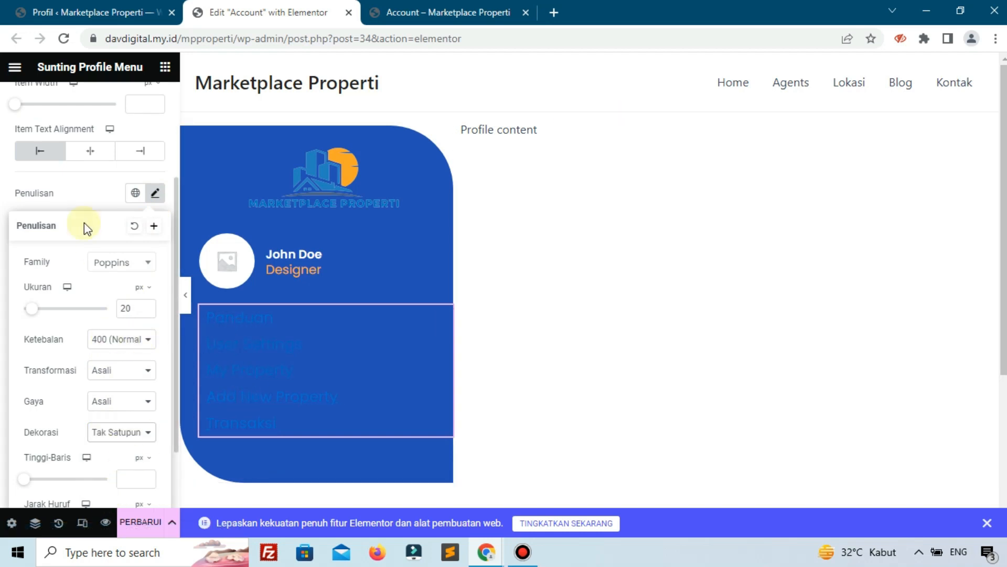
{"action": "left_click", "coordinate": [92, 188]}
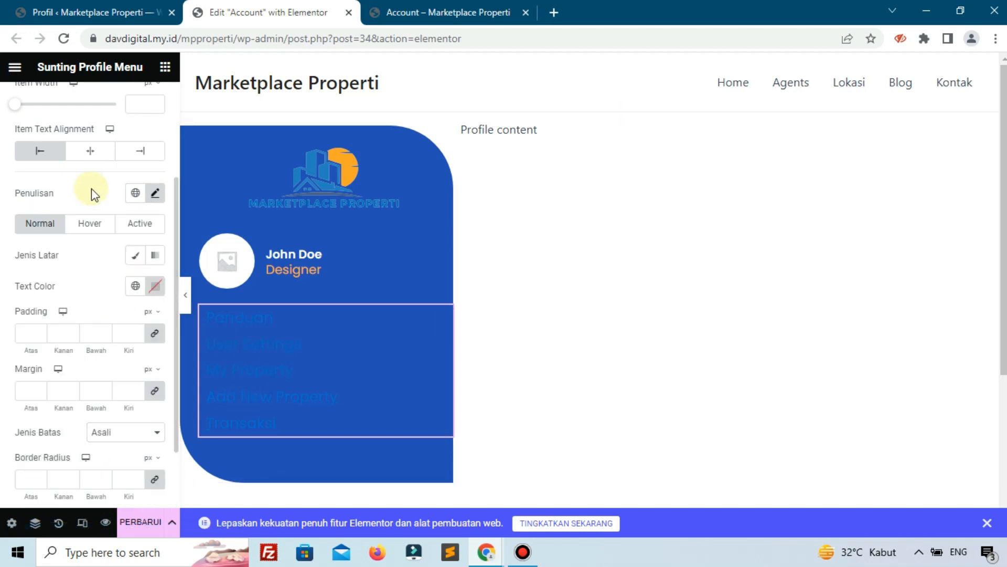
Make the menu link text #FFFFFF in the Normal, Hover and Active states.
{"action": "left_click", "coordinate": [157, 286]}
{"action": "left_click_drag", "start_coordinate": [175, 381], "coordinate": [41, 294]}
{"action": "left_click", "coordinate": [74, 273]}
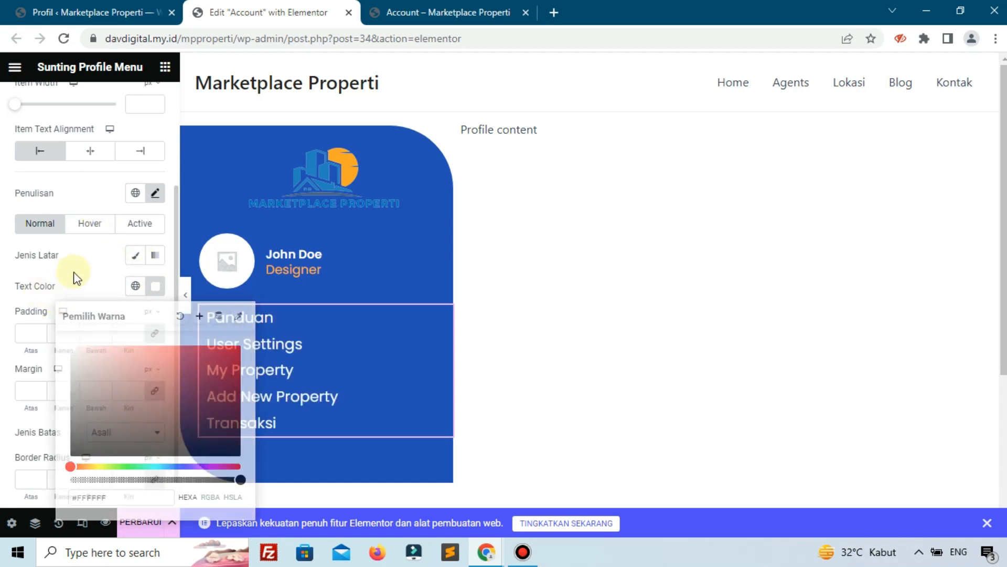
{"action": "left_click", "coordinate": [97, 226]}
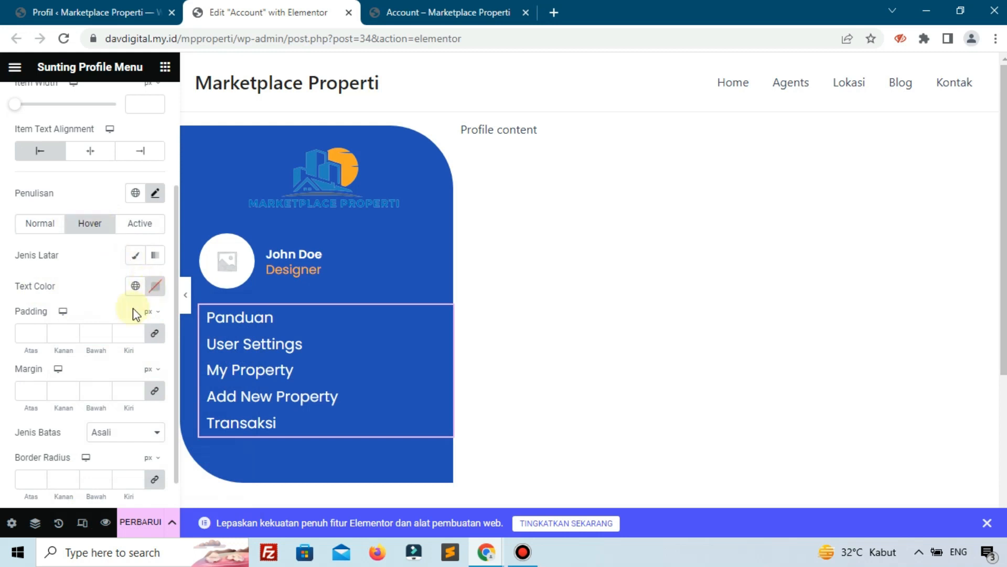
{"action": "left_click", "coordinate": [156, 286]}
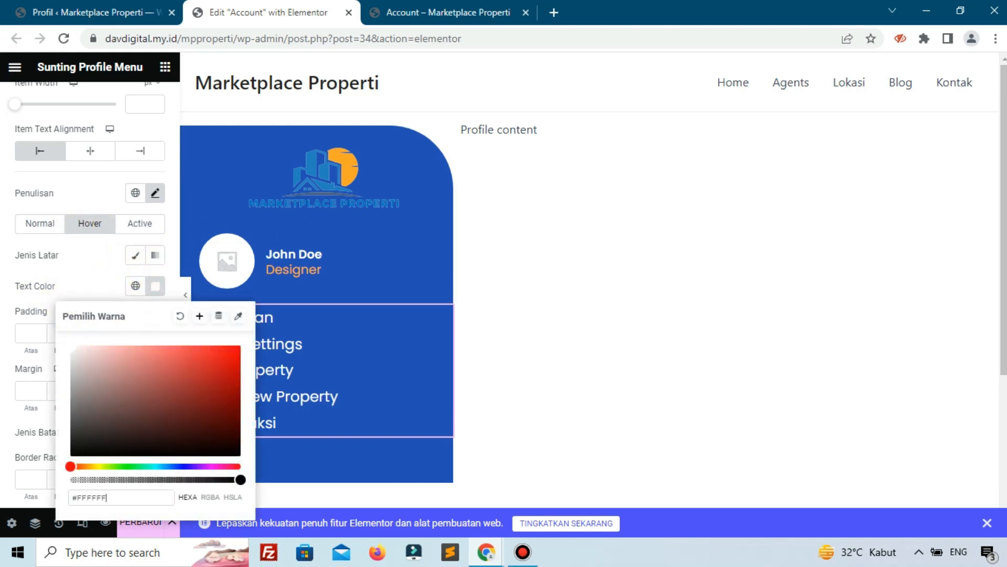
{"action": "left_click", "coordinate": [140, 224]}
{"action": "left_click", "coordinate": [155, 286]}
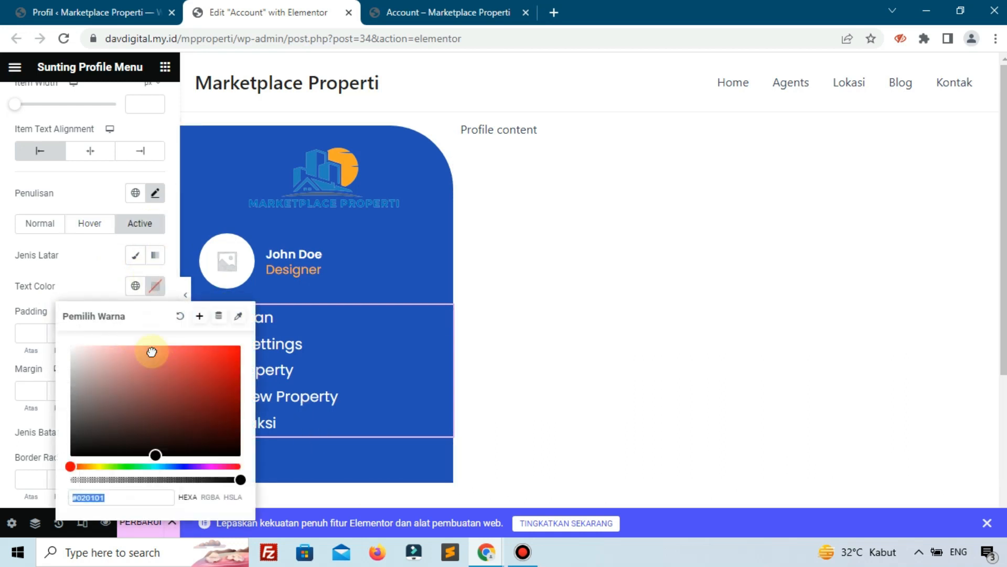
{"action": "left_click", "coordinate": [73, 284]}
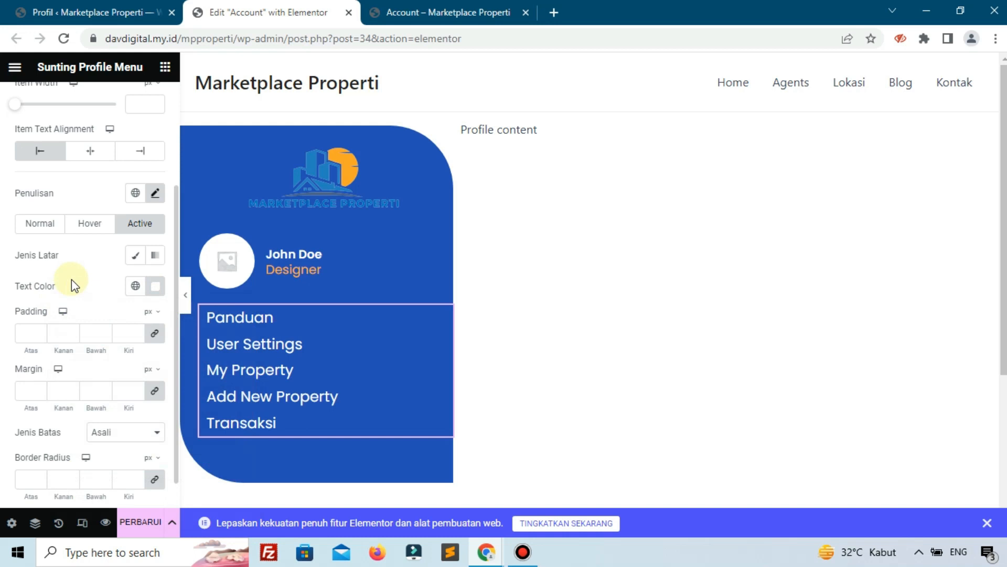
{"action": "scroll", "coordinate": [72, 280], "scroll_direction": "down", "scroll_amount": 1}
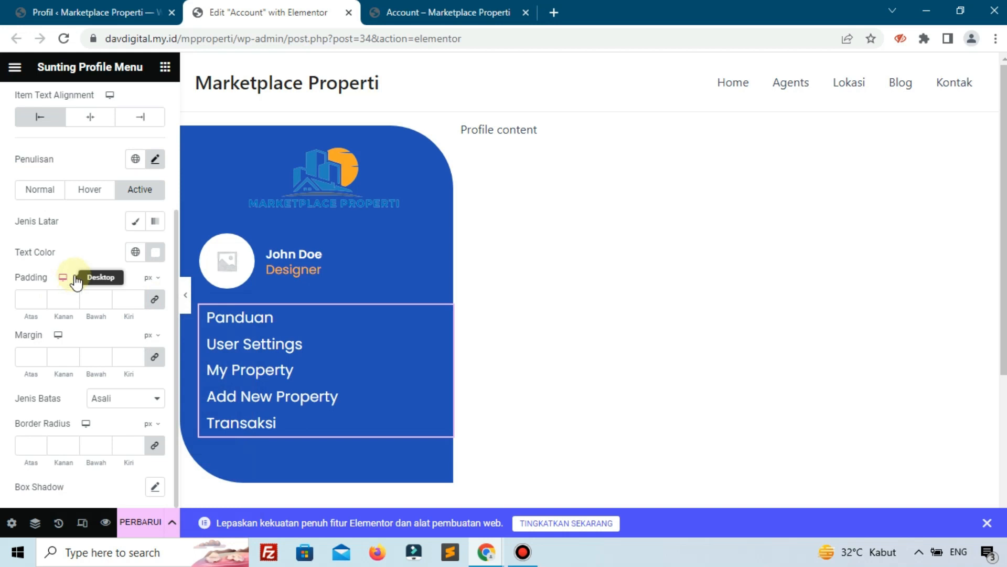
Give the menu links a Classic hover background coloured purple #693CE6.
{"action": "left_click", "coordinate": [89, 194]}
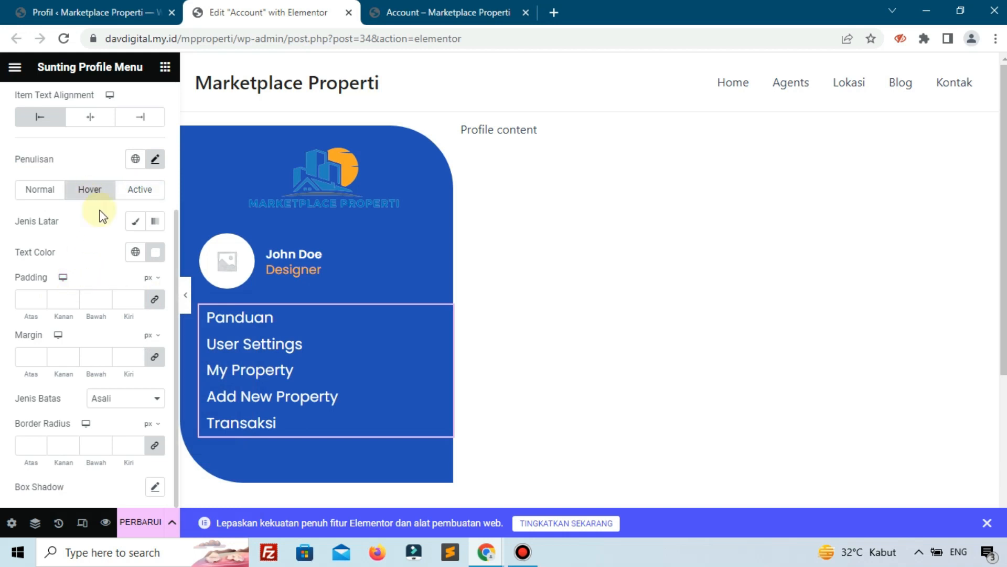
{"action": "left_click", "coordinate": [135, 221]}
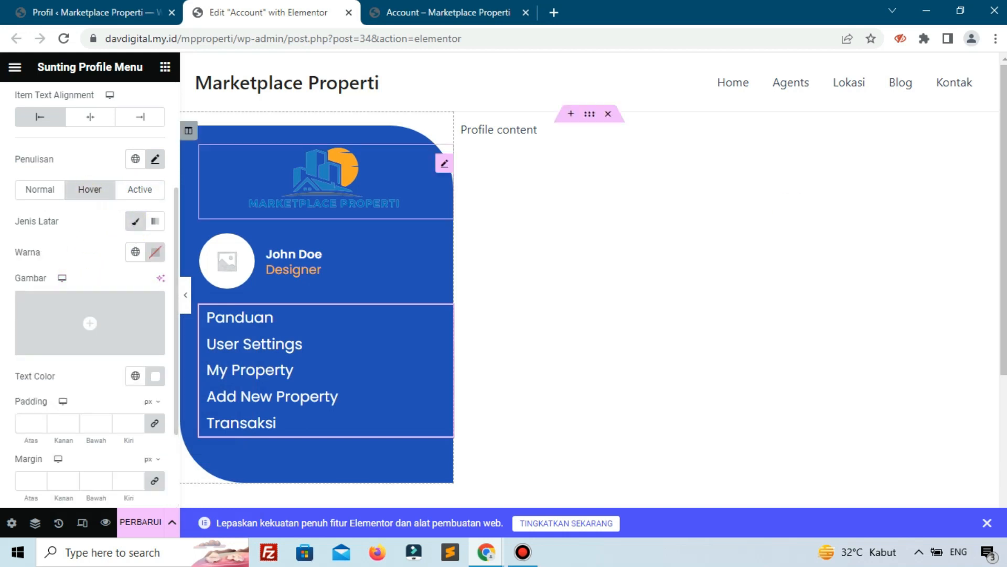
{"action": "left_click", "coordinate": [156, 253]}
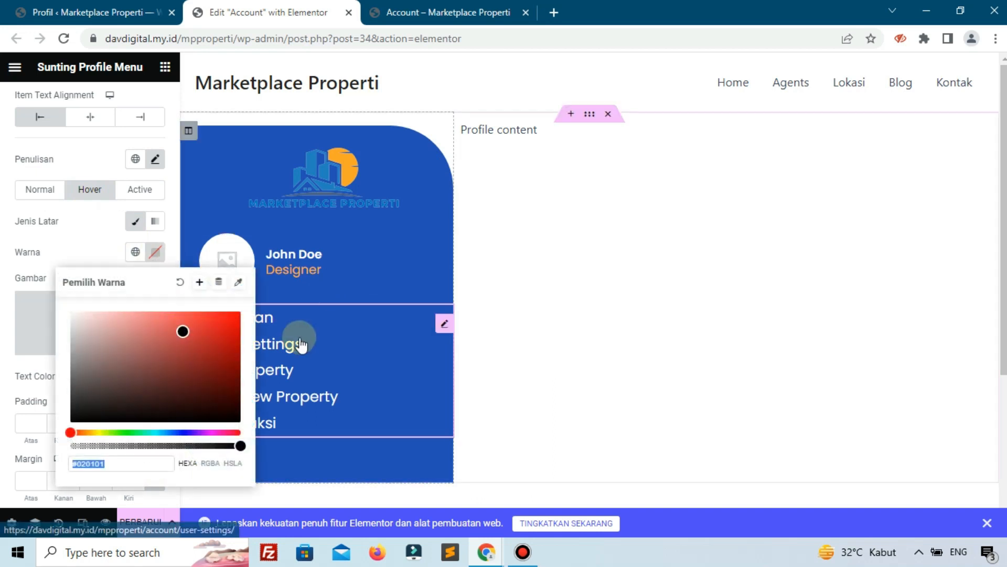
{"action": "left_click", "coordinate": [235, 320]}
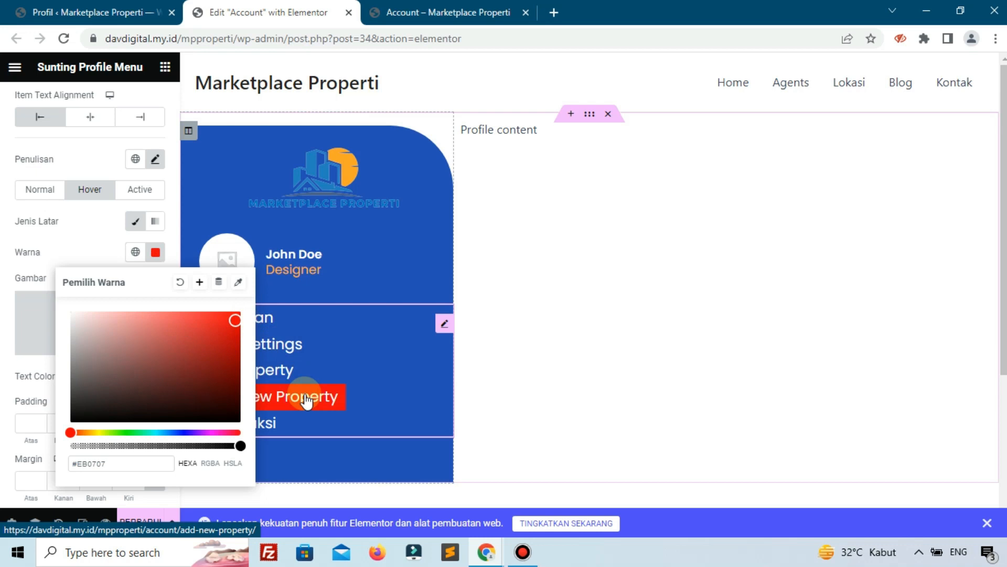
{"action": "left_click", "coordinate": [93, 232]}
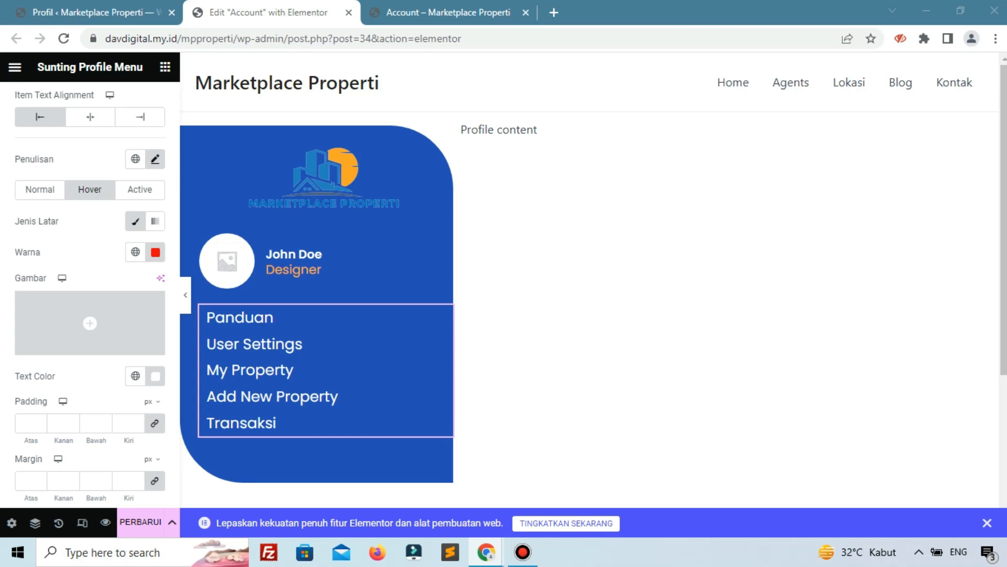
{"action": "left_click", "coordinate": [155, 252]}
{"action": "type", "text": "#693CE6"}
Set the menu Item Width to 250 px.
{"action": "scroll", "coordinate": [139, 249], "scroll_direction": "up", "scroll_amount": 3}
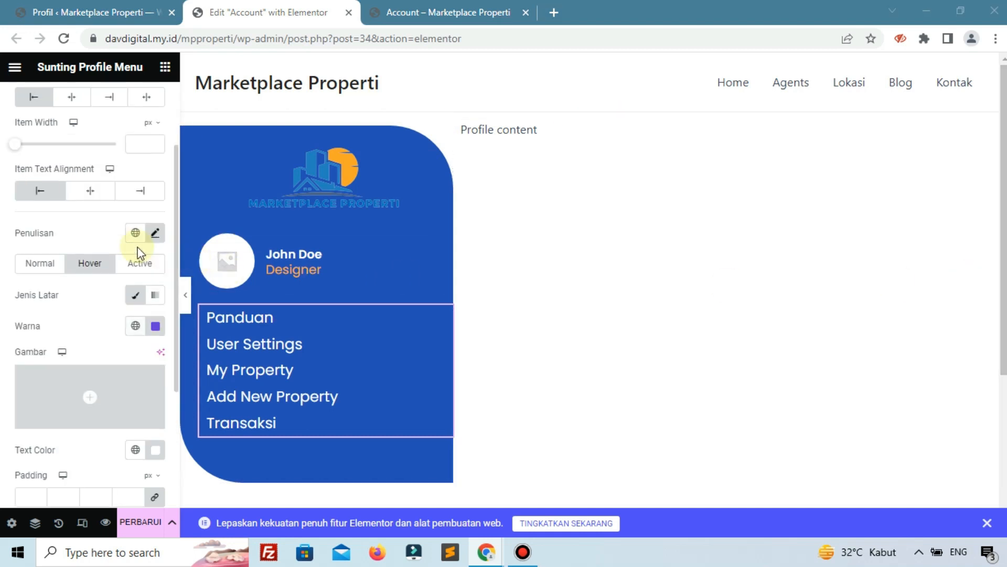
{"action": "left_click_drag", "start_coordinate": [17, 223], "coordinate": [63, 218]}
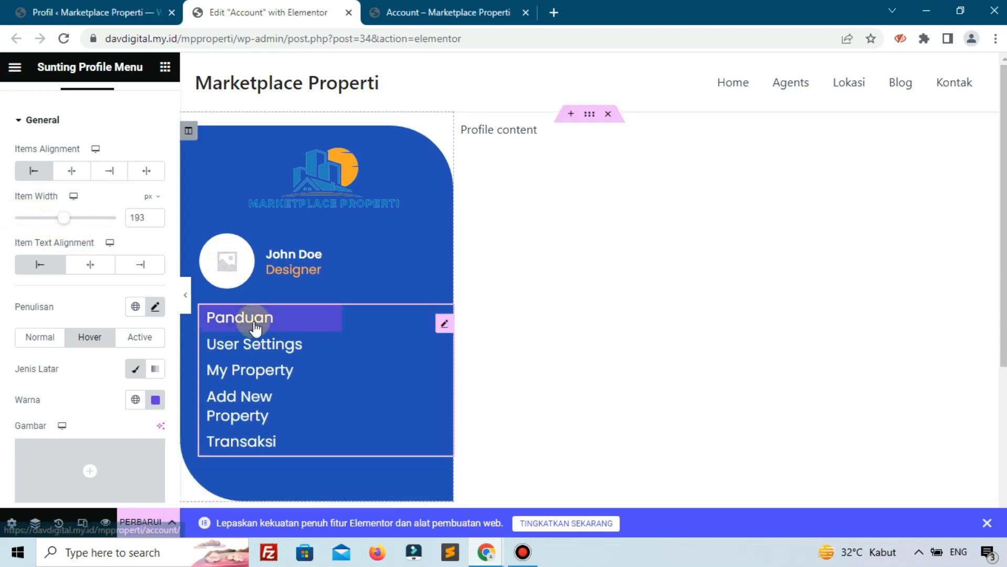
{"action": "left_click", "coordinate": [130, 217]}
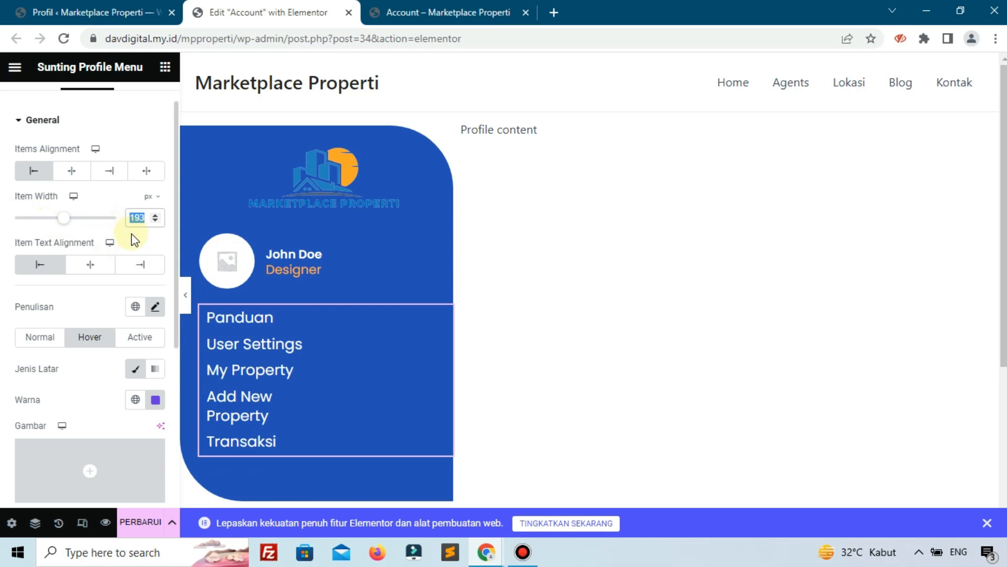
{"action": "left_click", "coordinate": [525, 555]}
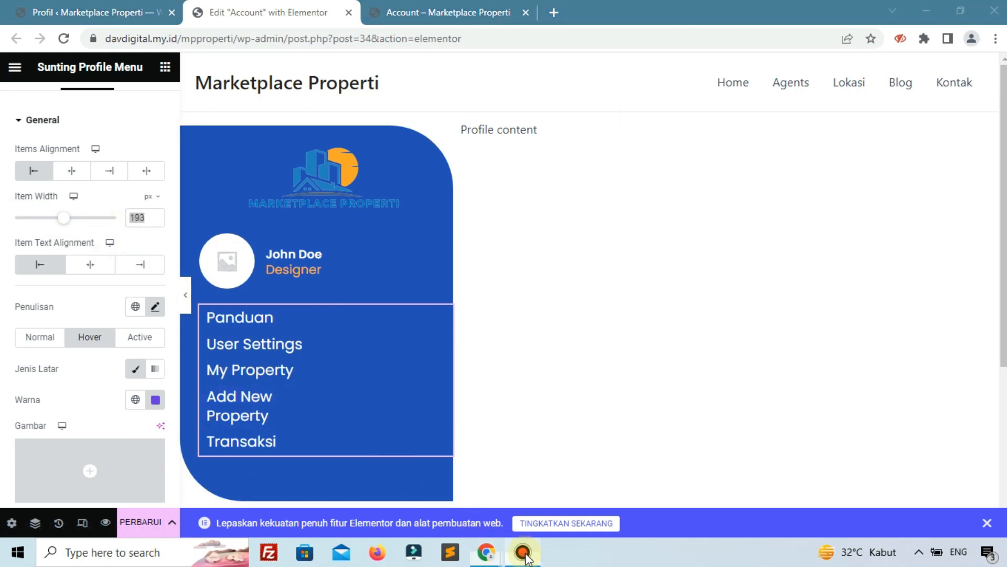
{"action": "left_click", "coordinate": [136, 219]}
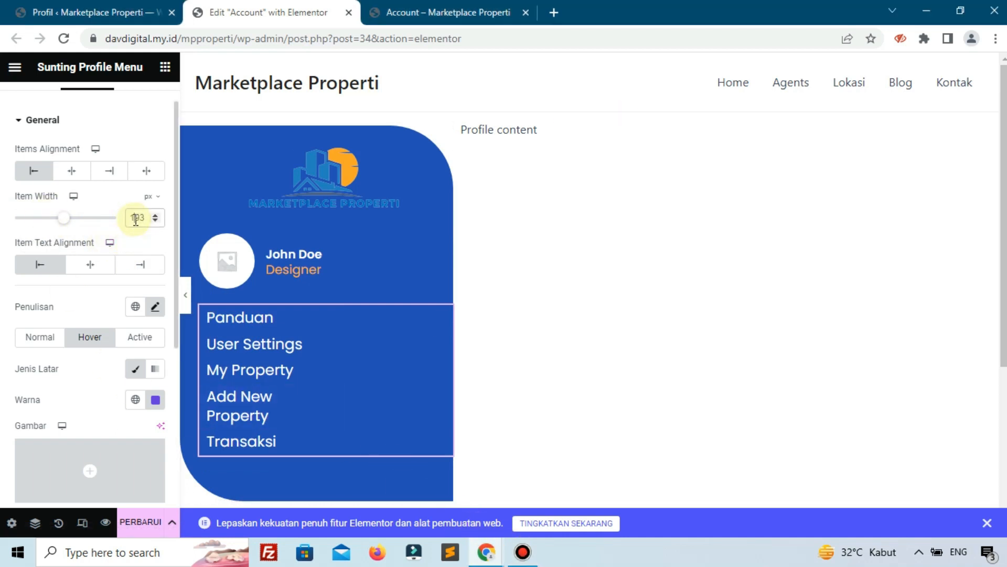
{"action": "type", "text": "250"}
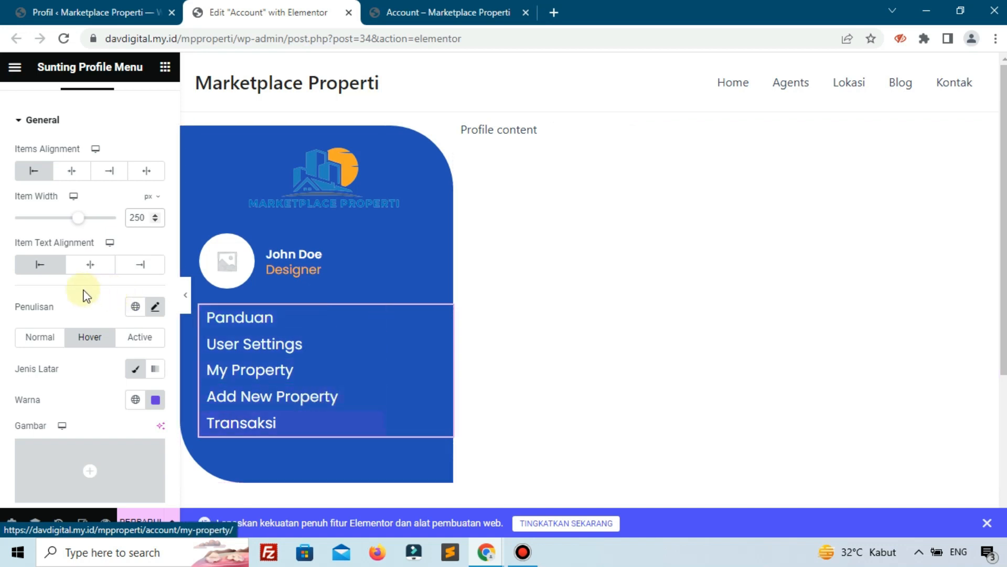
{"action": "scroll", "coordinate": [62, 302], "scroll_direction": "down", "scroll_amount": 3}
{"action": "scroll", "coordinate": [62, 301], "scroll_direction": "down", "scroll_amount": 3}
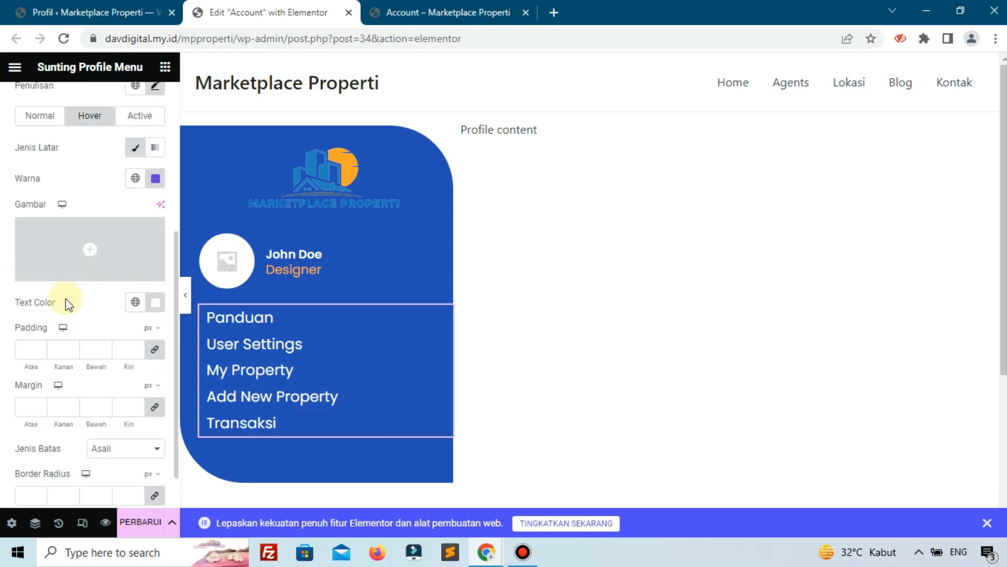
{"action": "scroll", "coordinate": [68, 299], "scroll_direction": "up", "scroll_amount": 3}
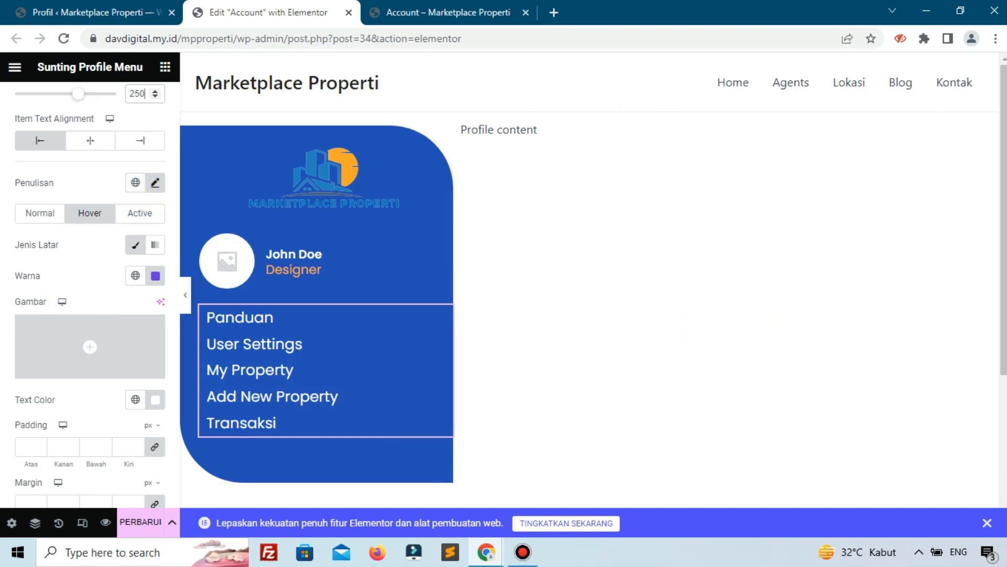
Give the menu items 10 px padding and a linked 5 px margin.
{"action": "scroll", "coordinate": [32, 378], "scroll_direction": "down", "scroll_amount": 3}
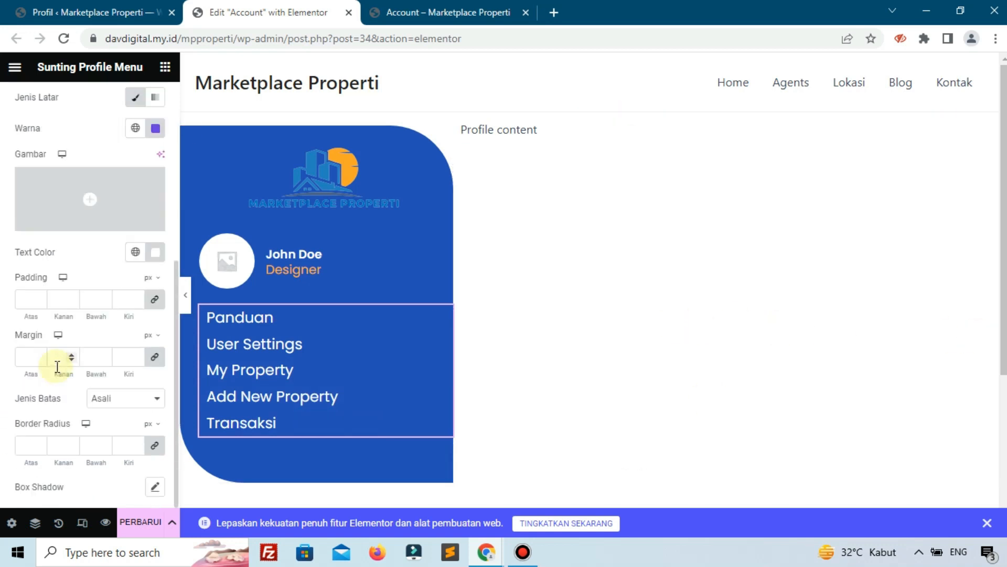
{"action": "left_click", "coordinate": [21, 301]}
{"action": "type", "text": "10"}
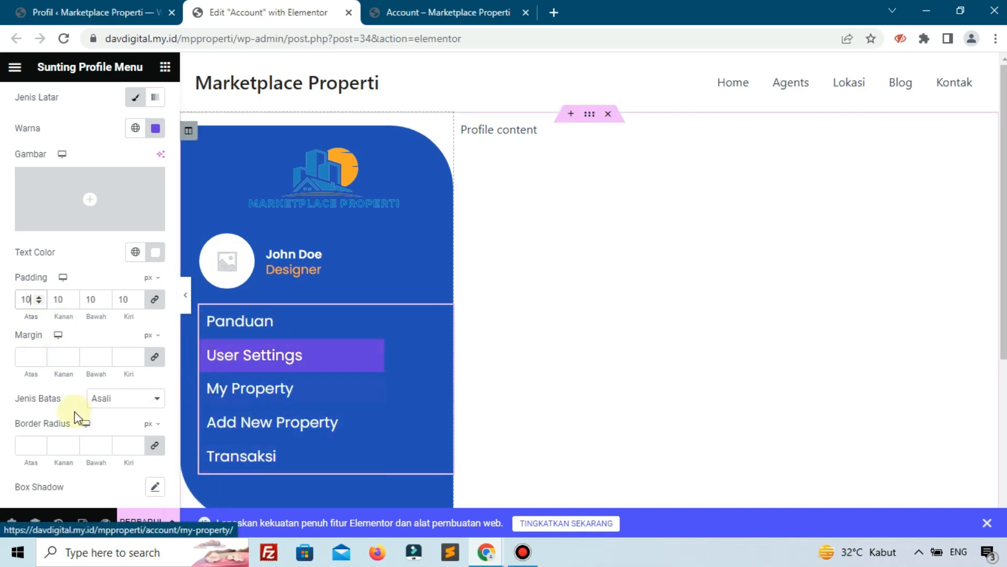
{"action": "left_click", "coordinate": [26, 363]}
{"action": "type", "text": "5"}
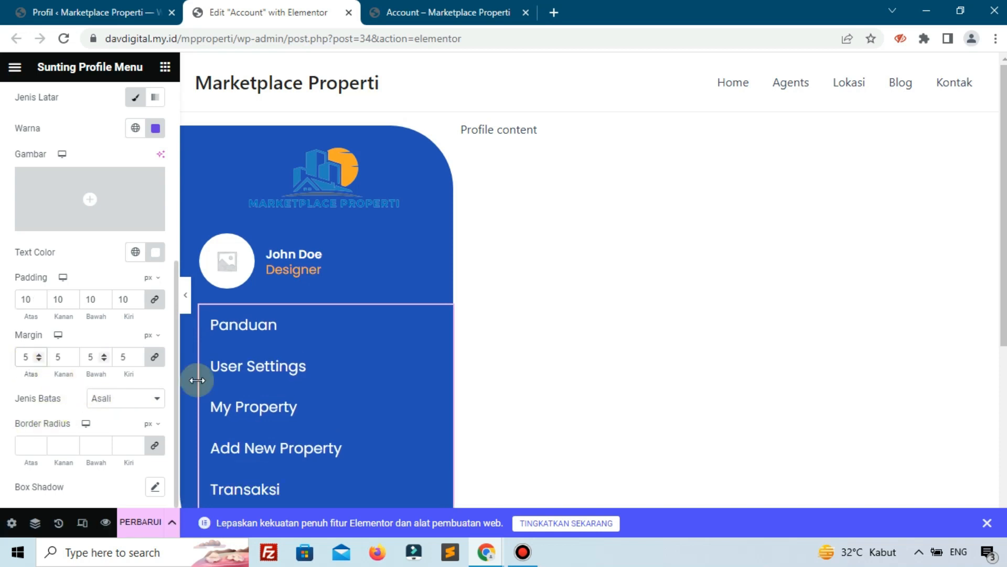
Add a dotted border to the menu items, 1 px on the left side only.
{"action": "scroll", "coordinate": [210, 393], "scroll_direction": "down", "scroll_amount": 3}
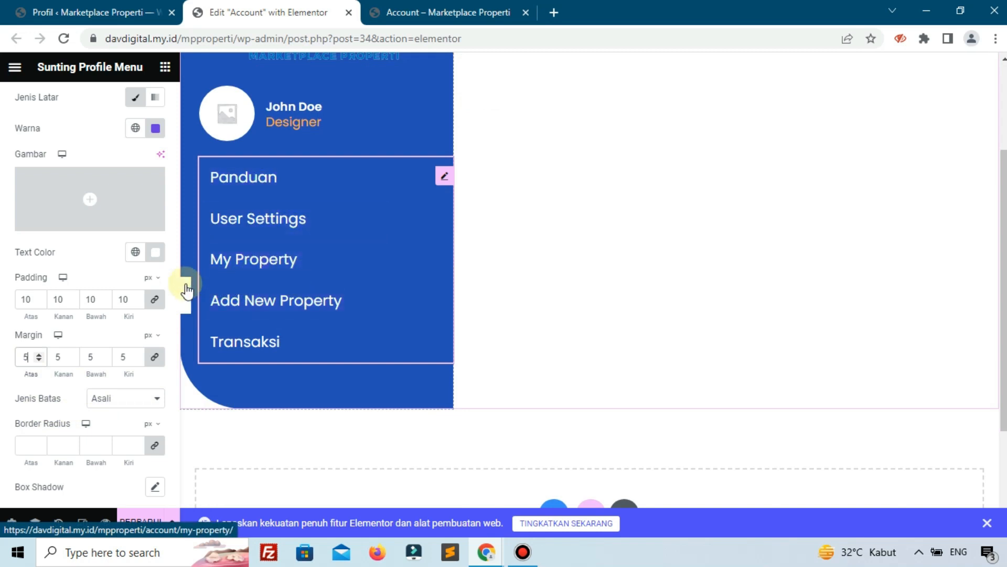
{"action": "left_click", "coordinate": [112, 398]}
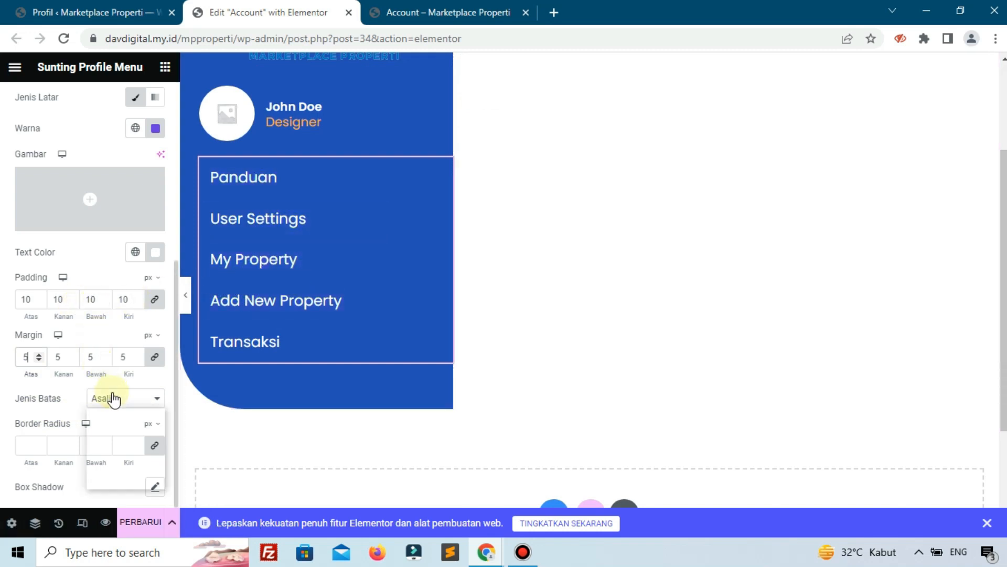
{"action": "left_click", "coordinate": [116, 459]}
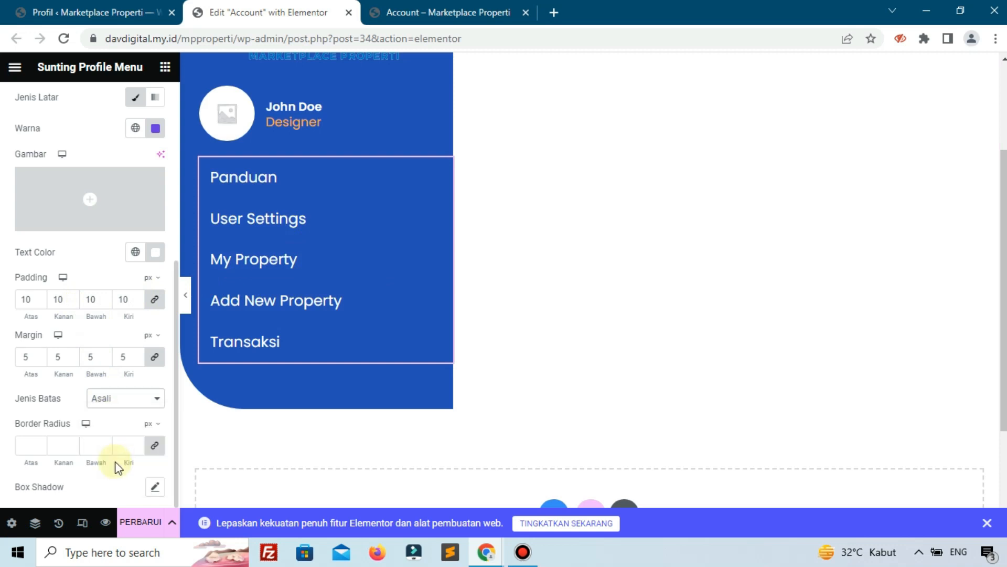
{"action": "scroll", "coordinate": [114, 431], "scroll_direction": "down", "scroll_amount": 1}
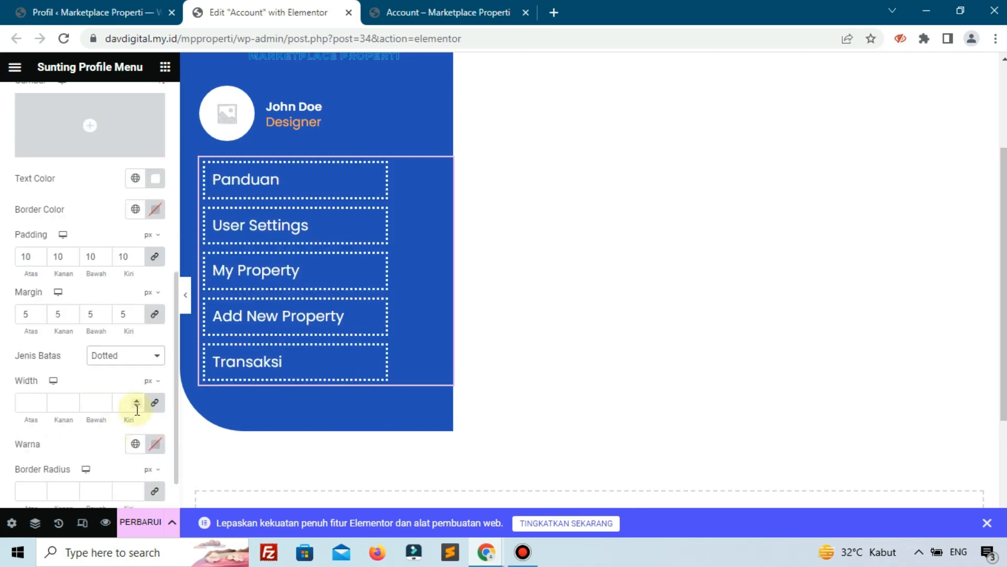
{"action": "left_click", "coordinate": [151, 407]}
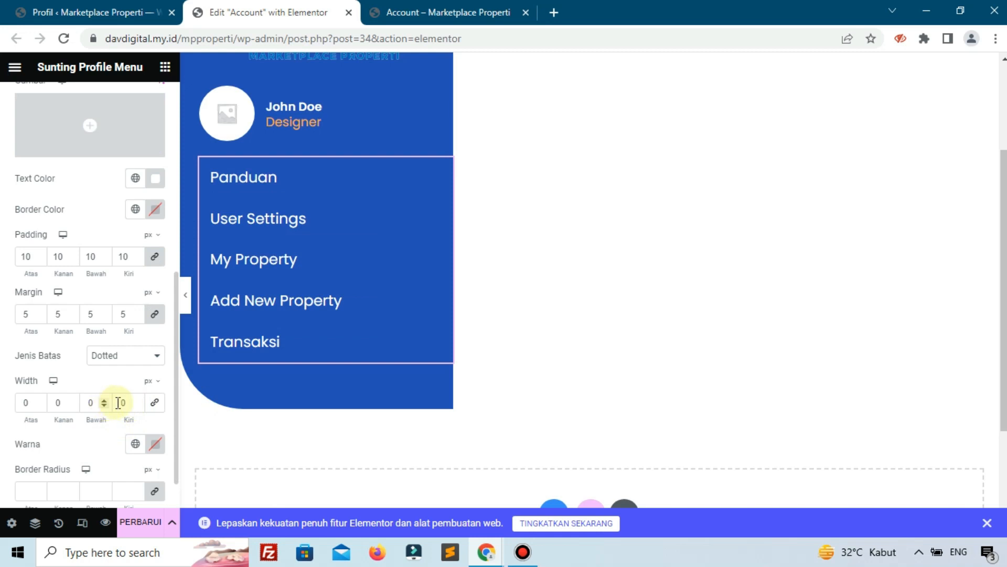
{"action": "left_click", "coordinate": [135, 401]}
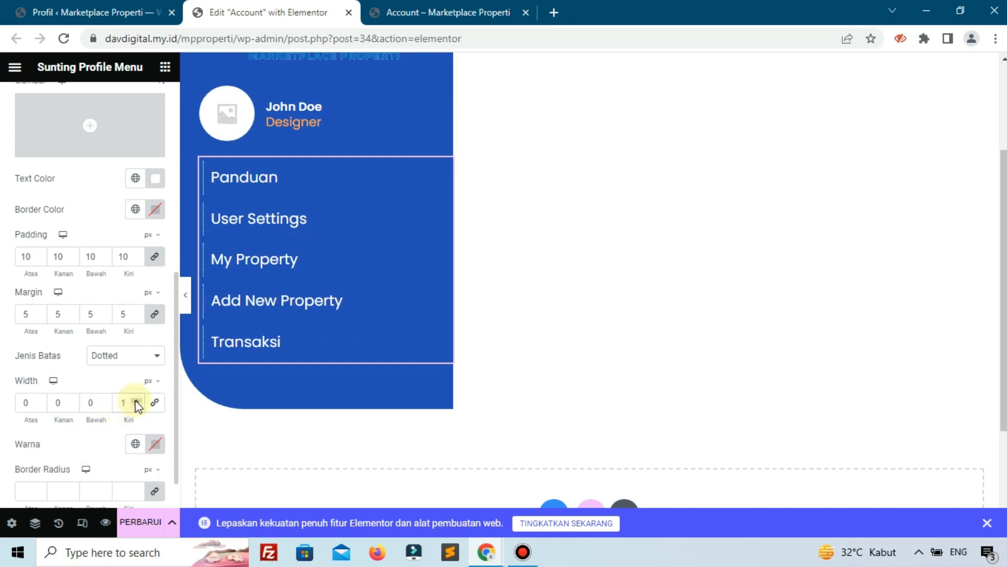
{"action": "left_click", "coordinate": [136, 444]}
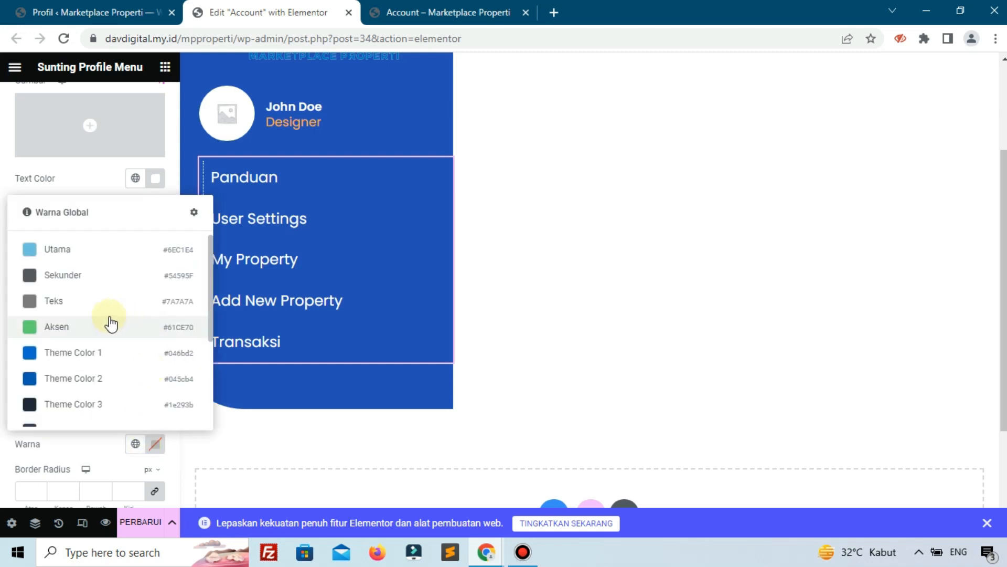
{"action": "left_click", "coordinate": [97, 440]}
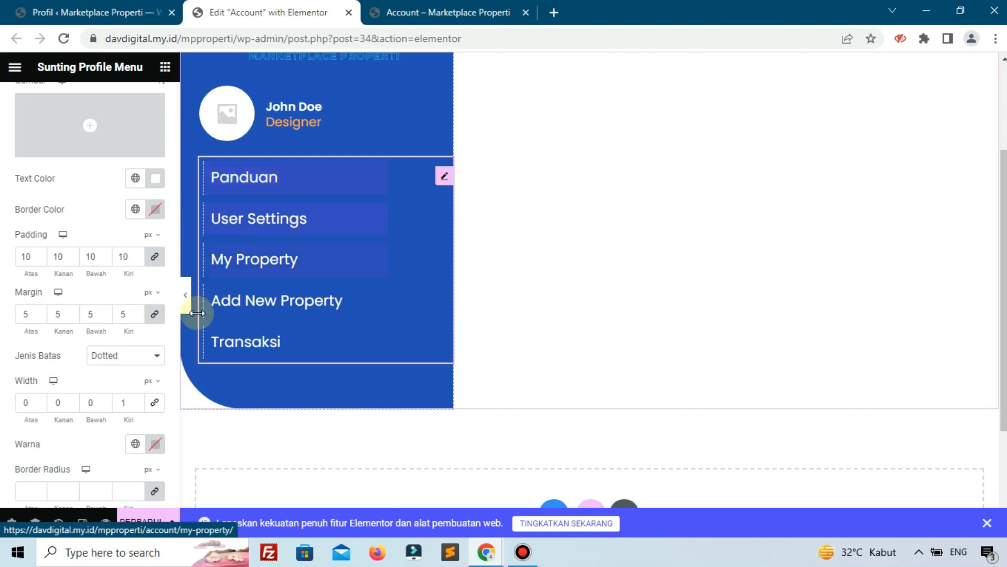
Save the page with Perbarui and enable Box Shadow on the menu items.
{"action": "scroll", "coordinate": [117, 386], "scroll_direction": "down", "scroll_amount": 1}
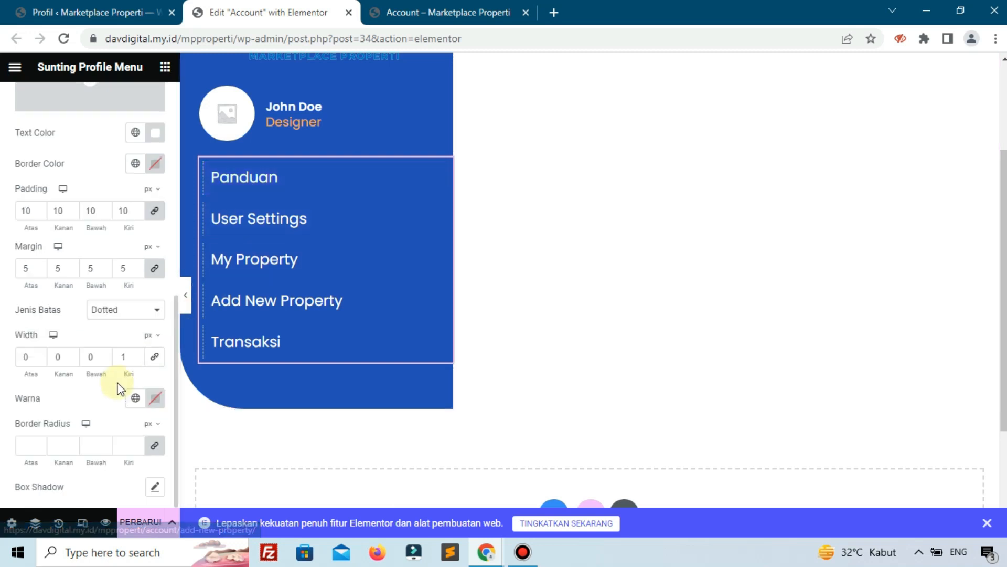
{"action": "left_click", "coordinate": [139, 522]}
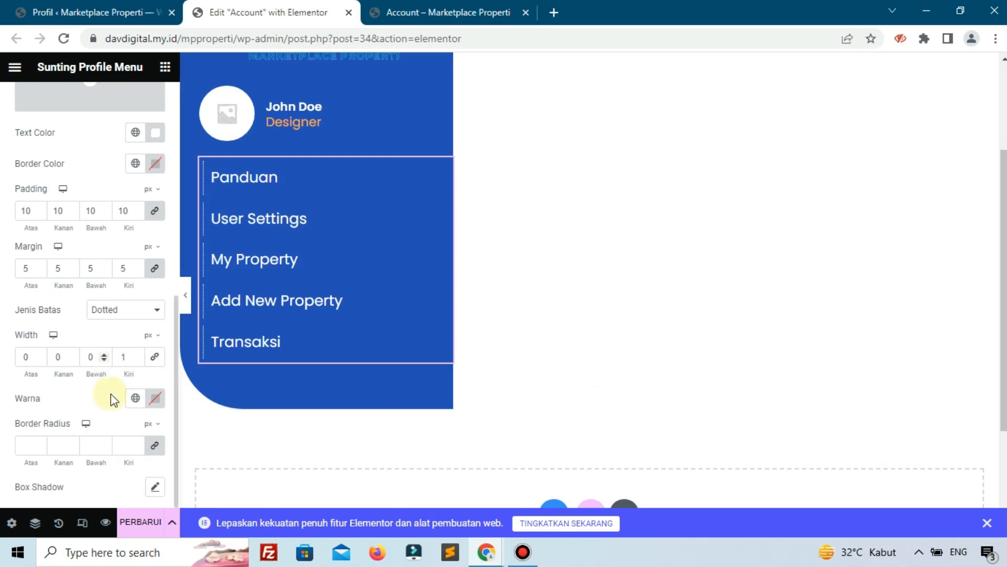
{"action": "left_click", "coordinate": [155, 492]}
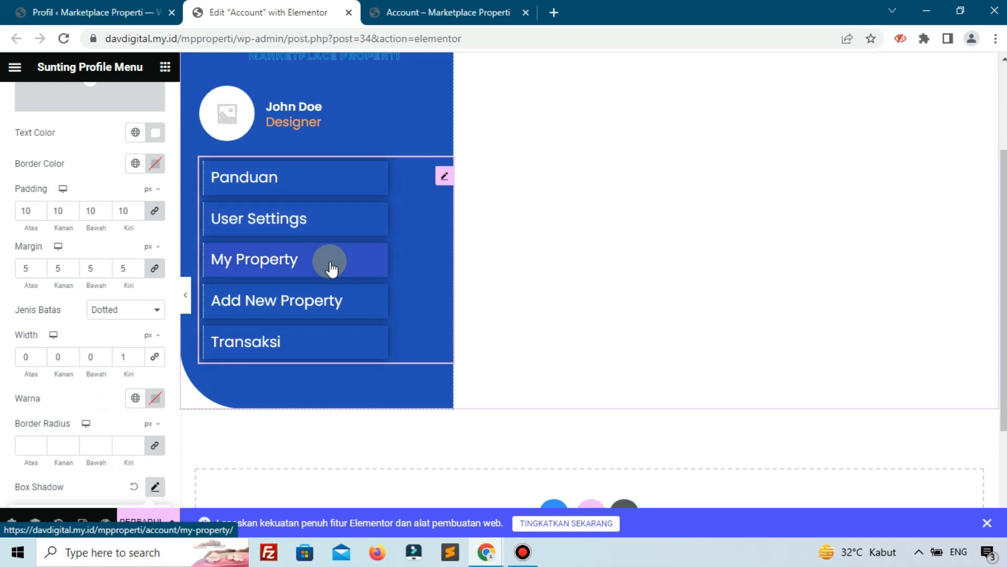
{"action": "scroll", "coordinate": [156, 393], "scroll_direction": "down", "scroll_amount": 4}
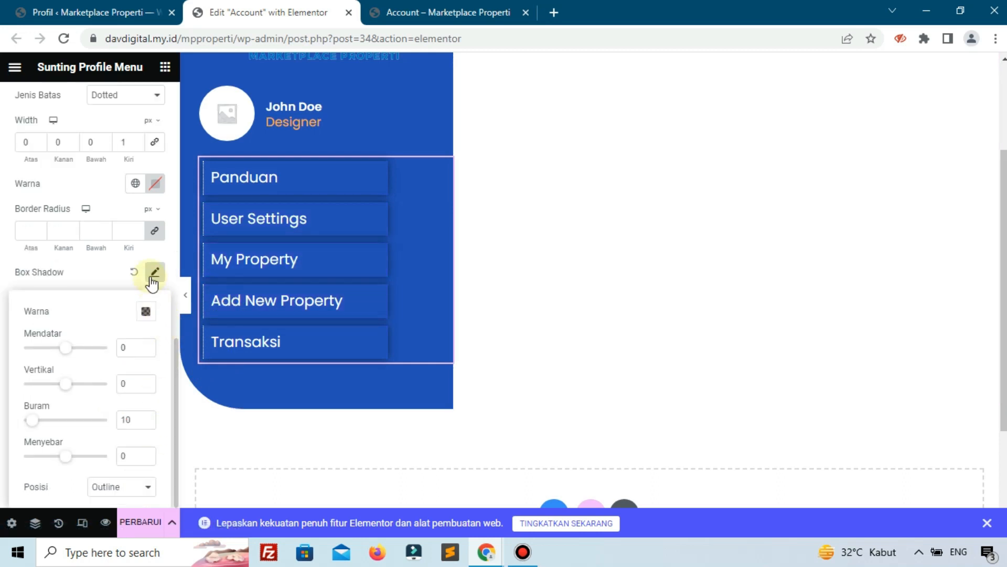
Make the menu items' box shadow colour fully transparent, rgba(0, 0, 0, 0), and save the page.
{"action": "left_click", "coordinate": [153, 276]}
{"action": "left_click", "coordinate": [153, 273]}
{"action": "left_click", "coordinate": [146, 311]}
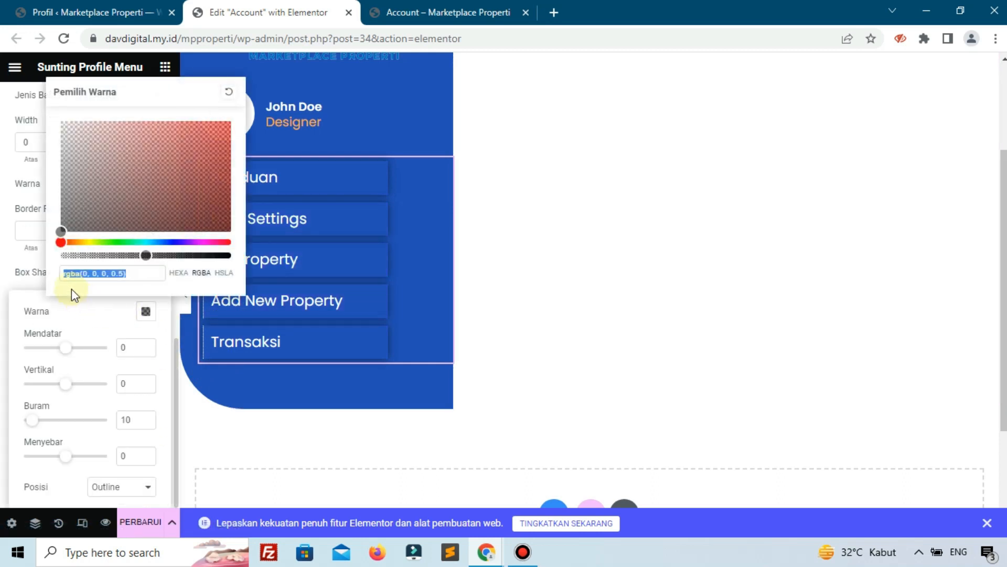
{"action": "left_click", "coordinate": [74, 256]}
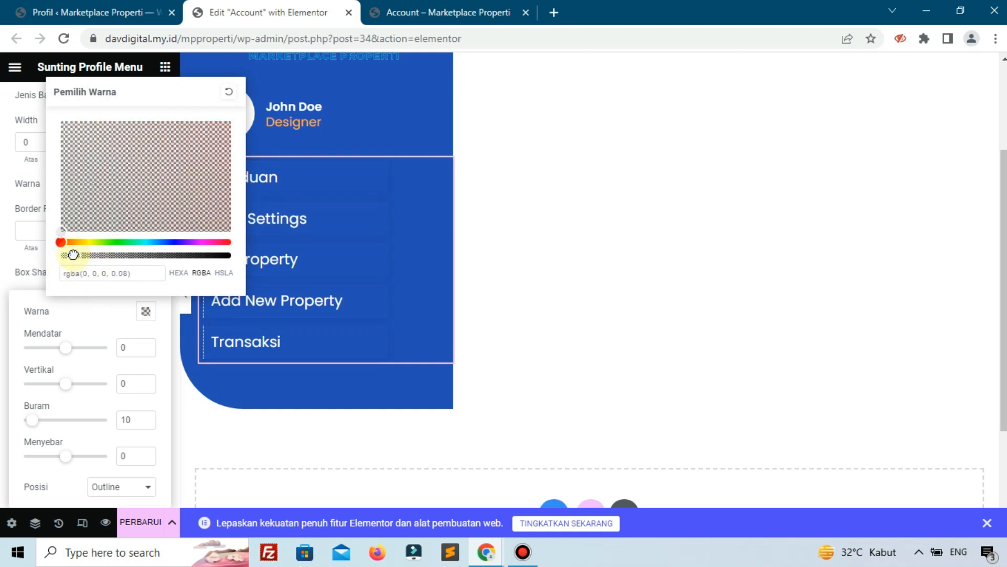
{"action": "left_click_drag", "start_coordinate": [70, 253], "coordinate": [61, 253]}
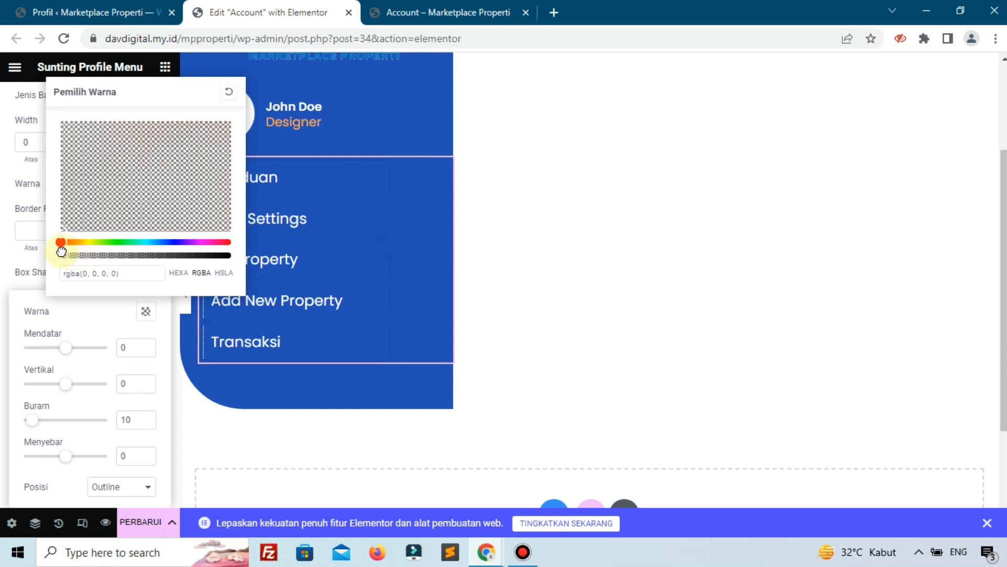
{"action": "left_click", "coordinate": [12, 274]}
{"action": "left_click", "coordinate": [133, 273]}
{"action": "scroll", "coordinate": [134, 267], "scroll_direction": "up", "scroll_amount": 4}
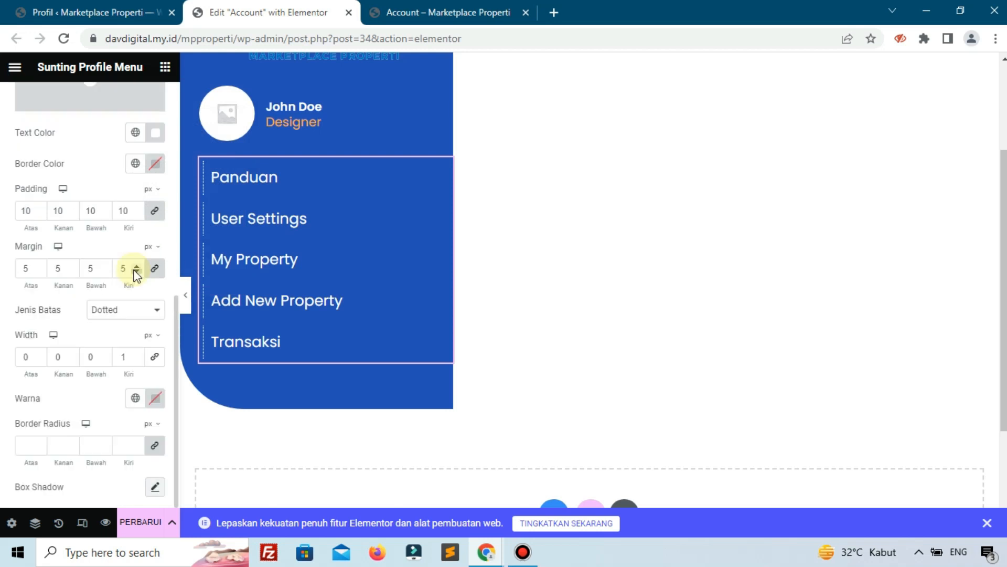
{"action": "left_click", "coordinate": [145, 520]}
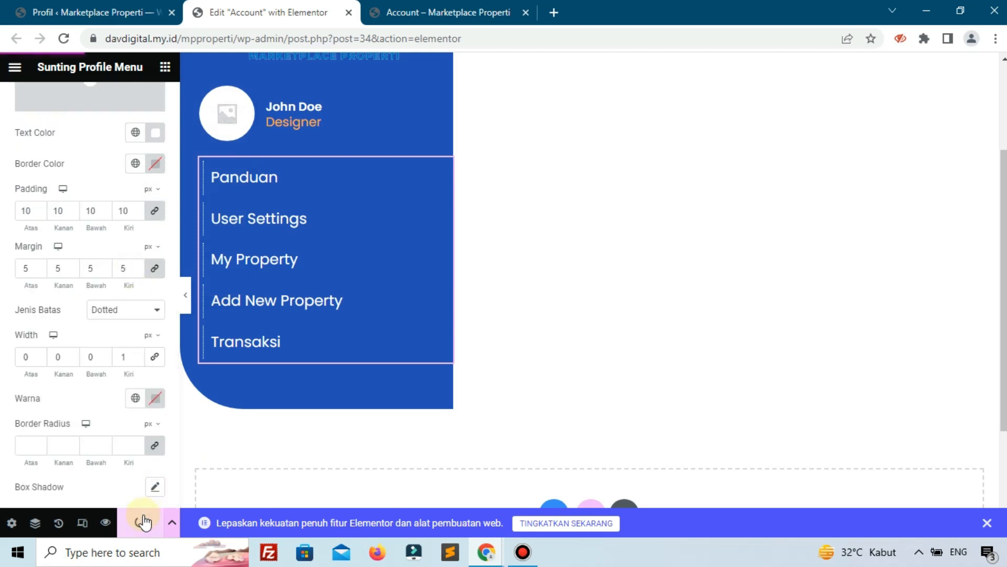
Reload the live Account page and scroll to check the menu links' thin left borders.
{"action": "mouse_move", "coordinate": [418, 1]}
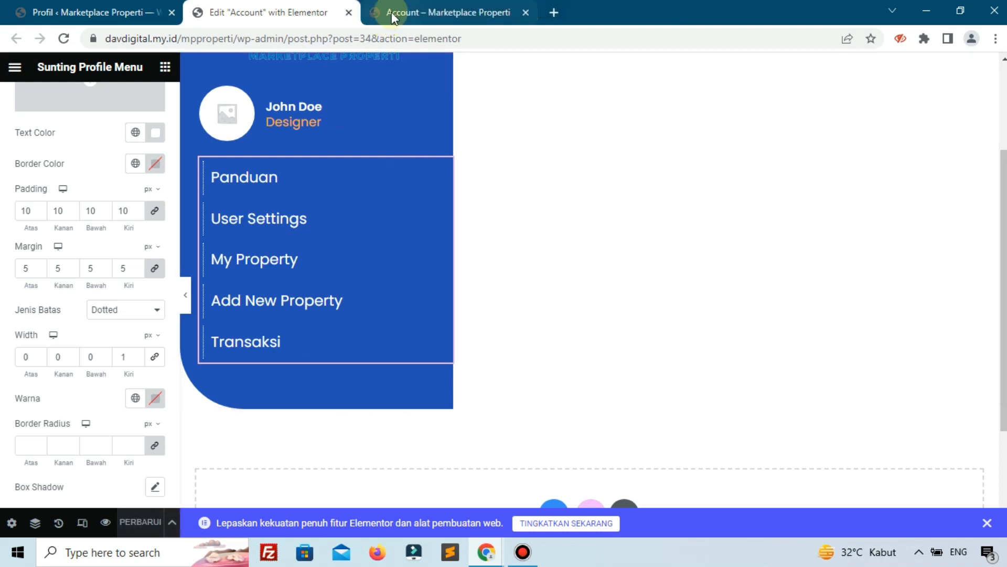
{"action": "left_click", "coordinate": [391, 11]}
{"action": "left_click", "coordinate": [61, 38]}
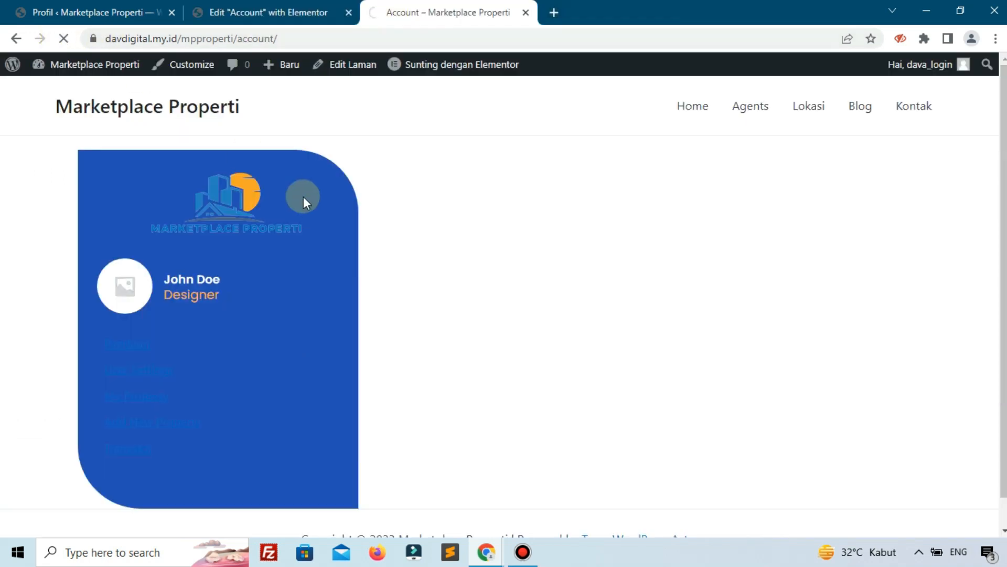
{"action": "scroll", "coordinate": [302, 199], "scroll_direction": "down", "scroll_amount": 2}
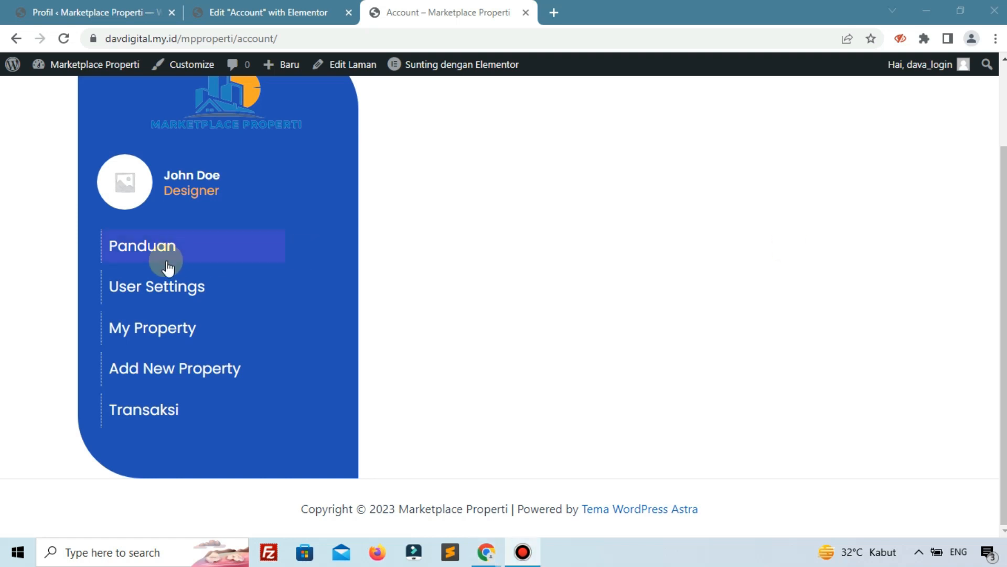
{"action": "left_click", "coordinate": [160, 447]}
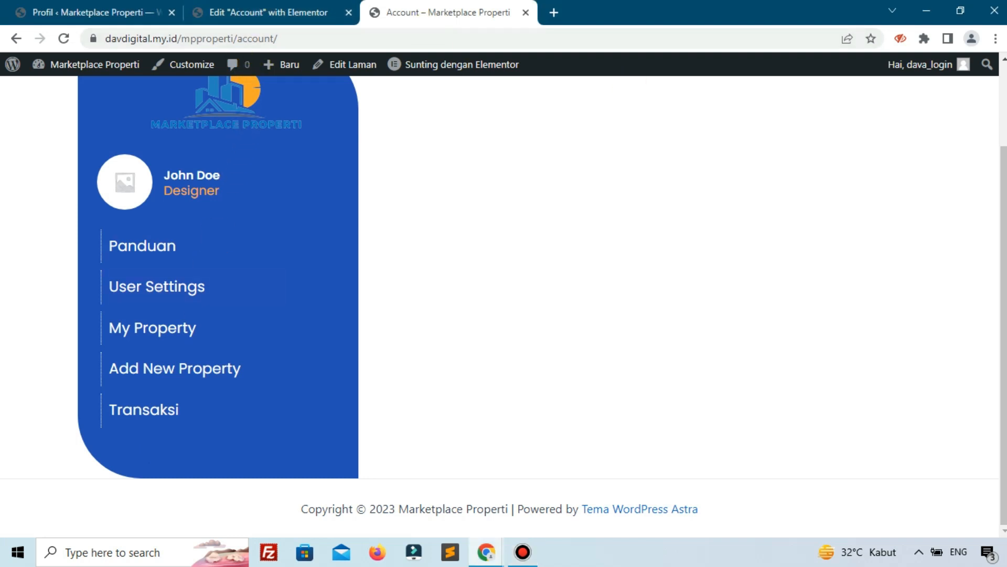
Search 'aut' and drag the Auth Links widget below the Transaksi menu link.
{"action": "left_click", "coordinate": [257, 19]}
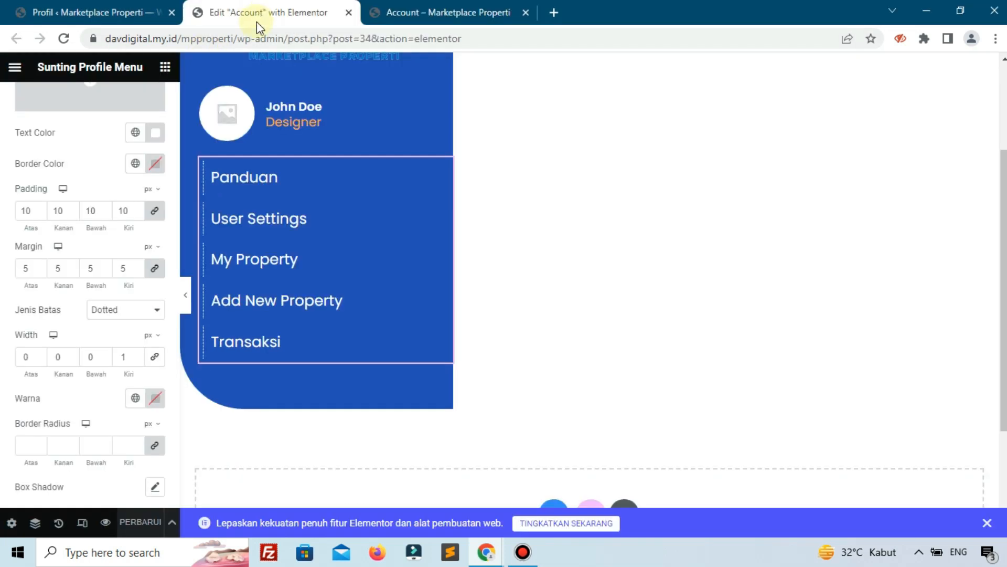
{"action": "scroll", "coordinate": [135, 129], "scroll_direction": "up", "scroll_amount": 10}
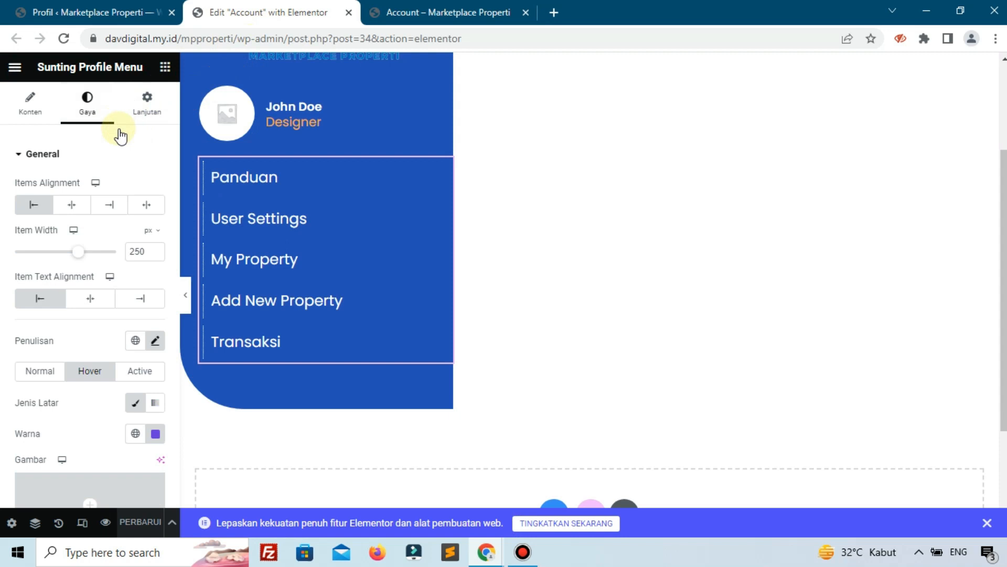
{"action": "type", "text": "a"}
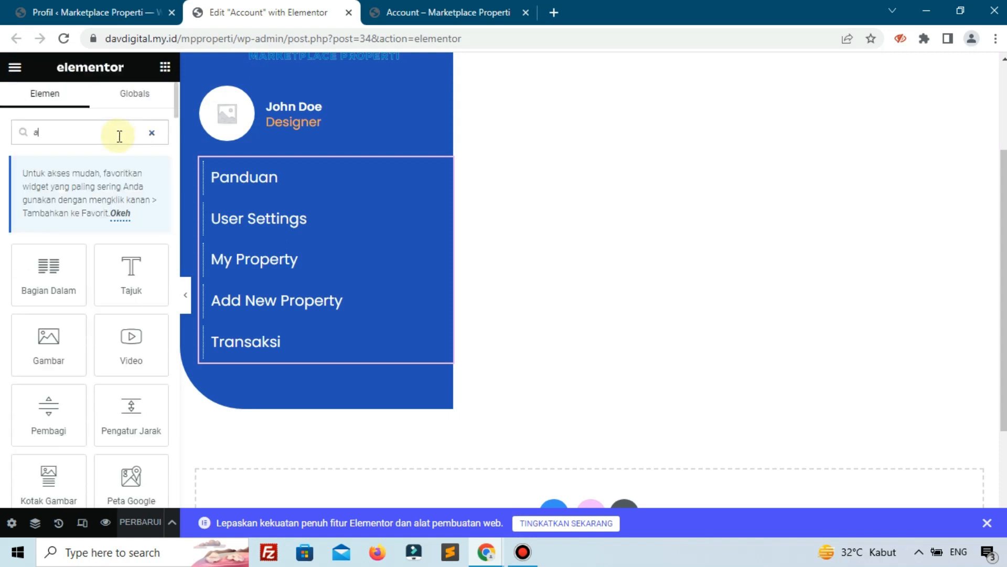
{"action": "type", "text": "ut"}
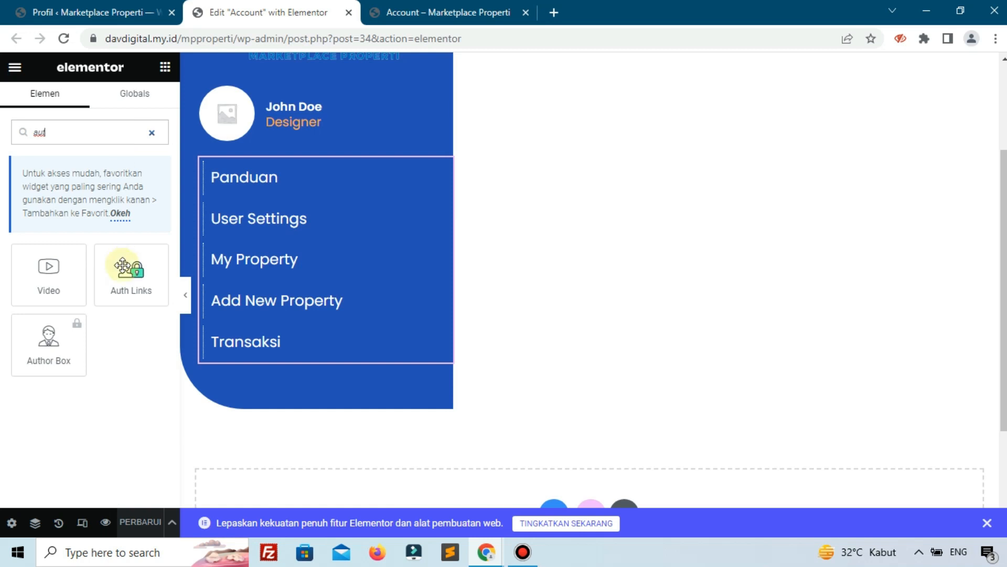
{"action": "left_click_drag", "start_coordinate": [146, 281], "coordinate": [225, 356]}
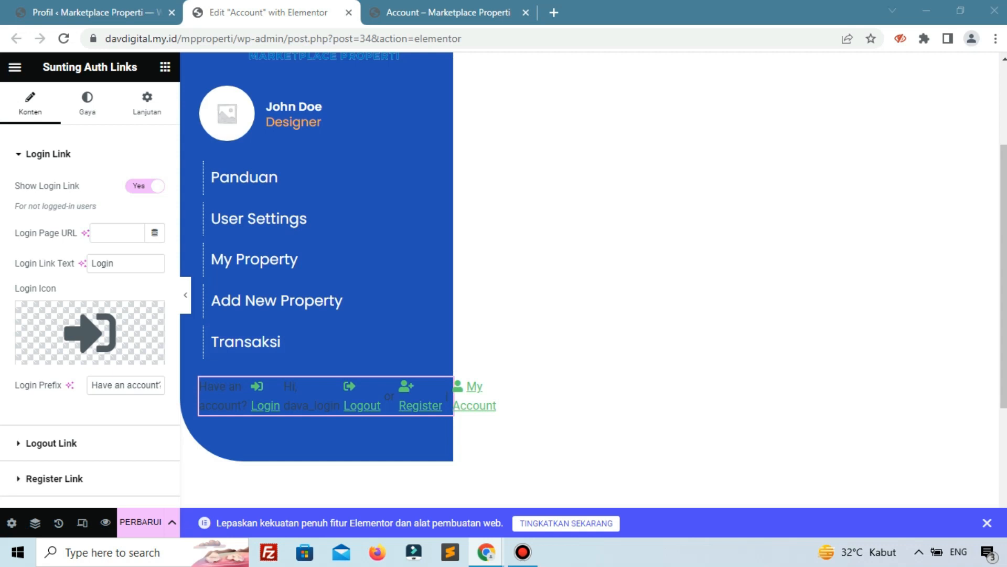
Turn off the Login, Register and My Account links in the Auth Links widget.
{"action": "left_click", "coordinate": [138, 185]}
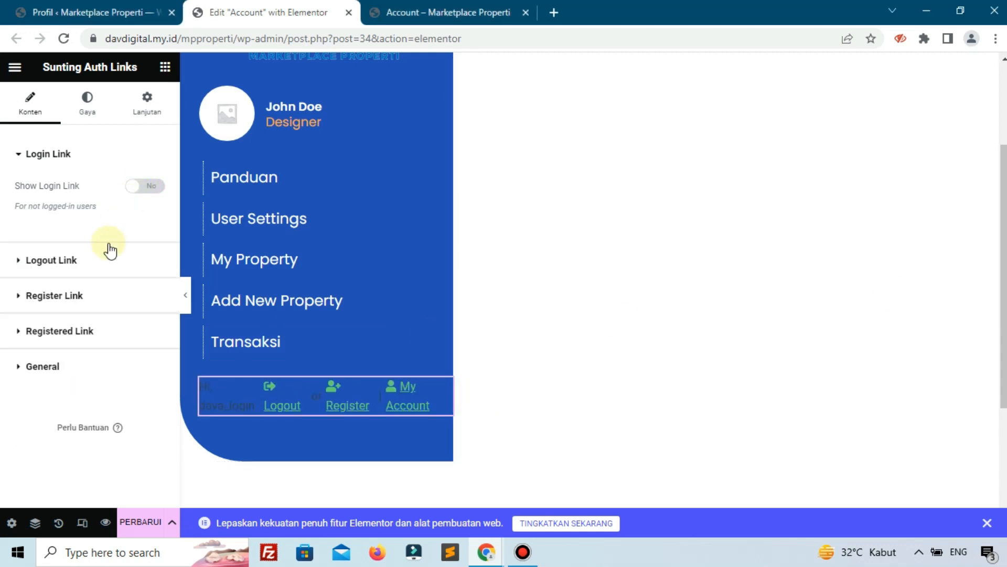
{"action": "left_click", "coordinate": [82, 295]}
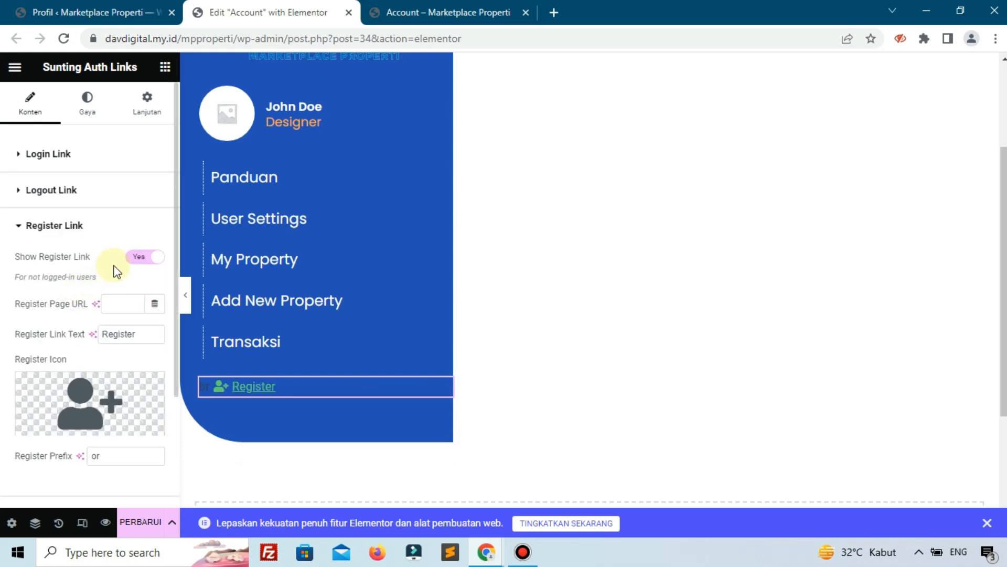
{"action": "left_click", "coordinate": [132, 261]}
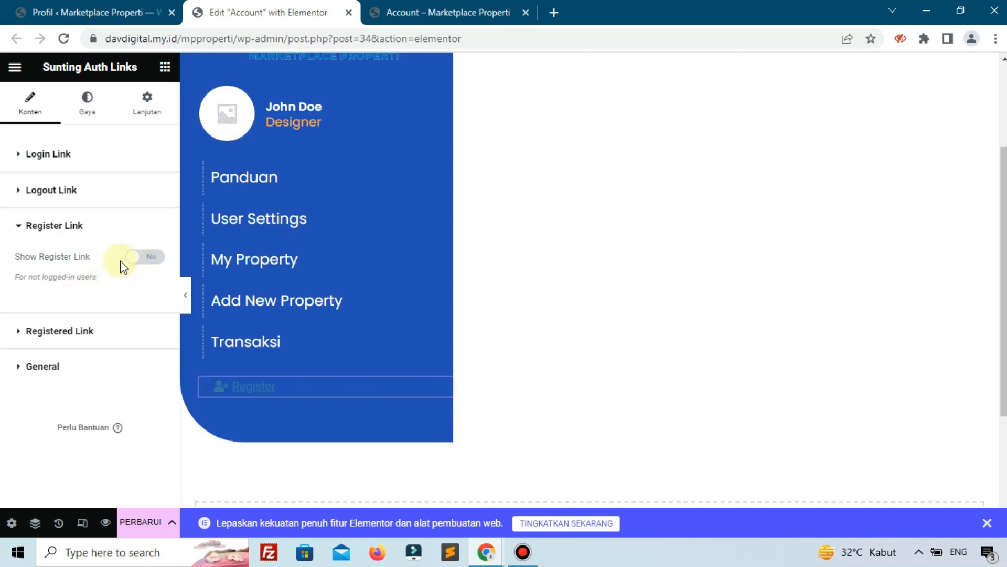
{"action": "left_click", "coordinate": [105, 336]}
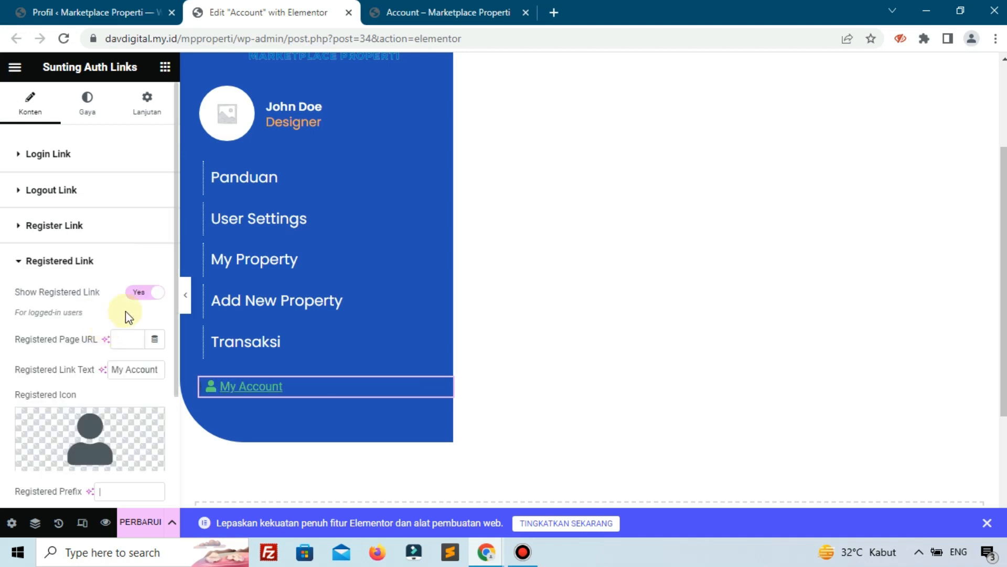
{"action": "left_click", "coordinate": [141, 294]}
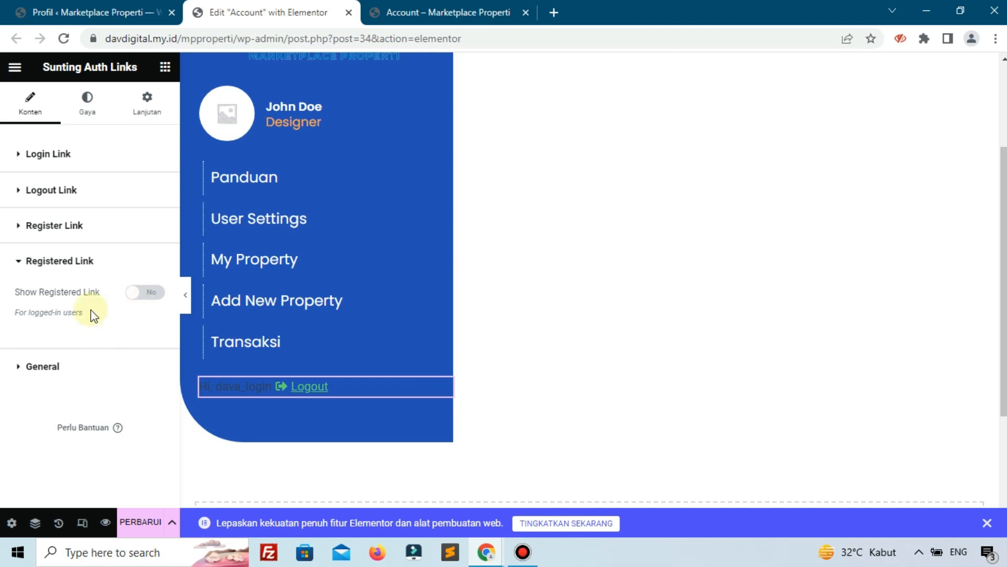
Set the Logout link's Redirect After Logout to Home Page.
{"action": "left_click", "coordinate": [83, 163]}
{"action": "left_click", "coordinate": [92, 253]}
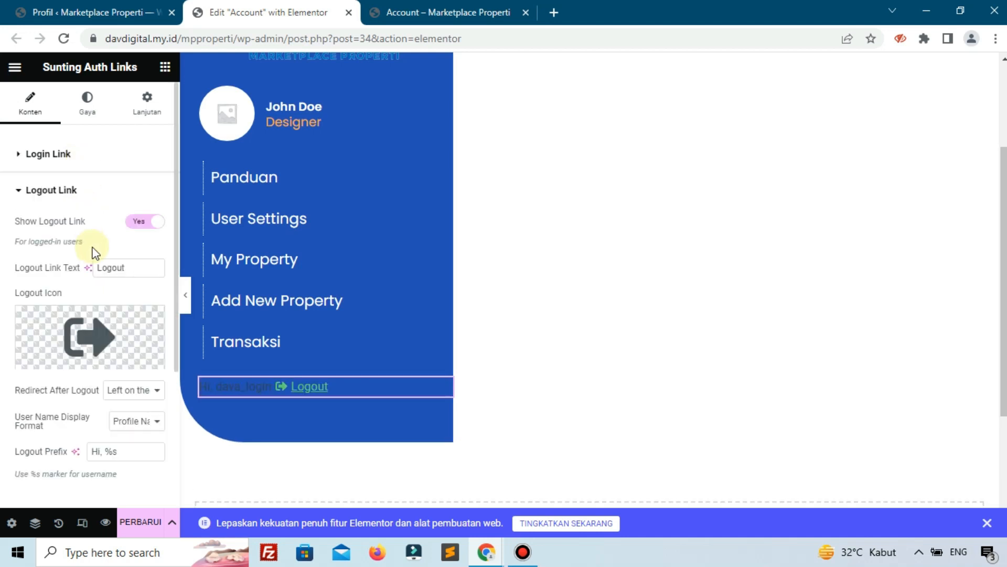
{"action": "scroll", "coordinate": [94, 288], "scroll_direction": "down", "scroll_amount": 3}
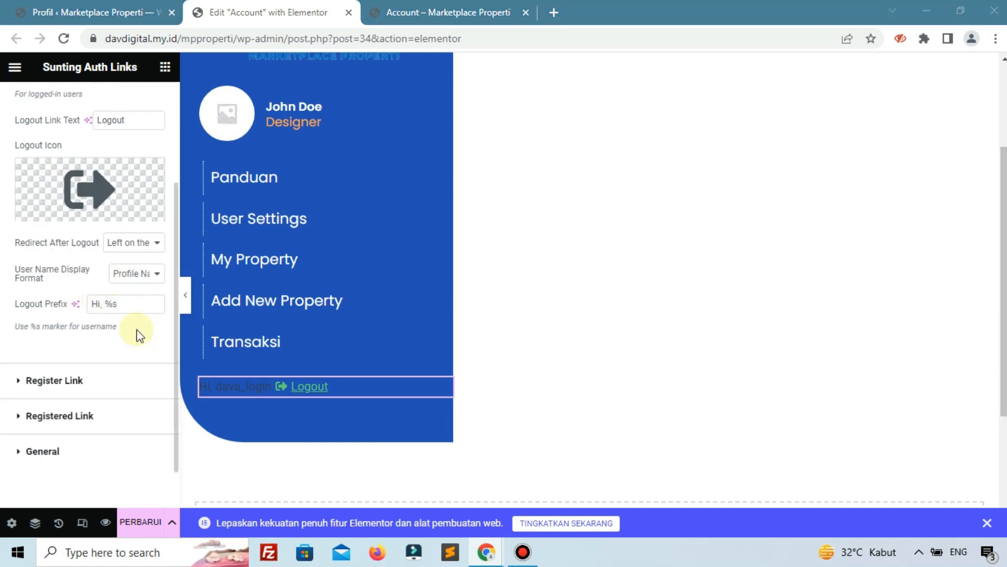
{"action": "left_click", "coordinate": [143, 272]}
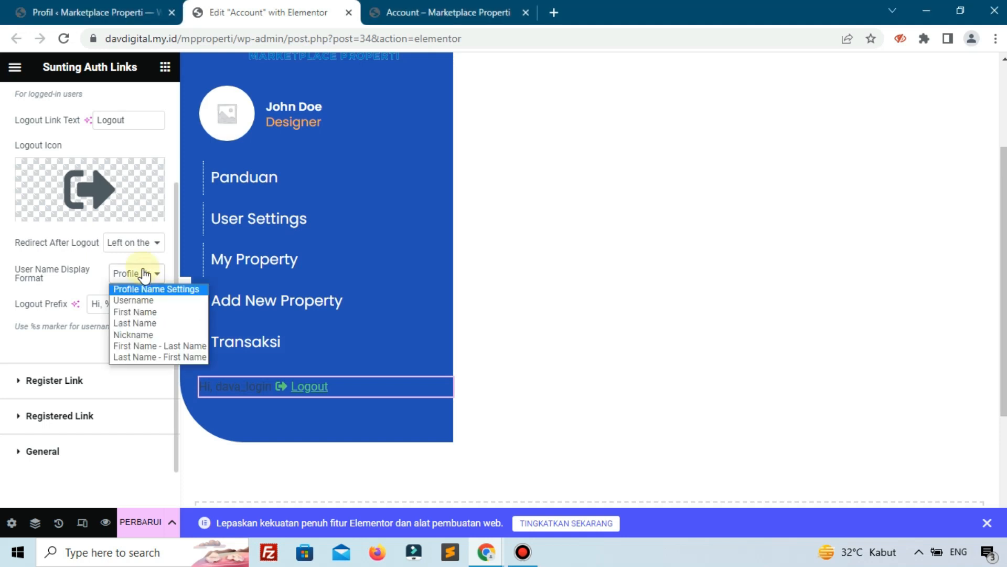
{"action": "left_click", "coordinate": [132, 245]}
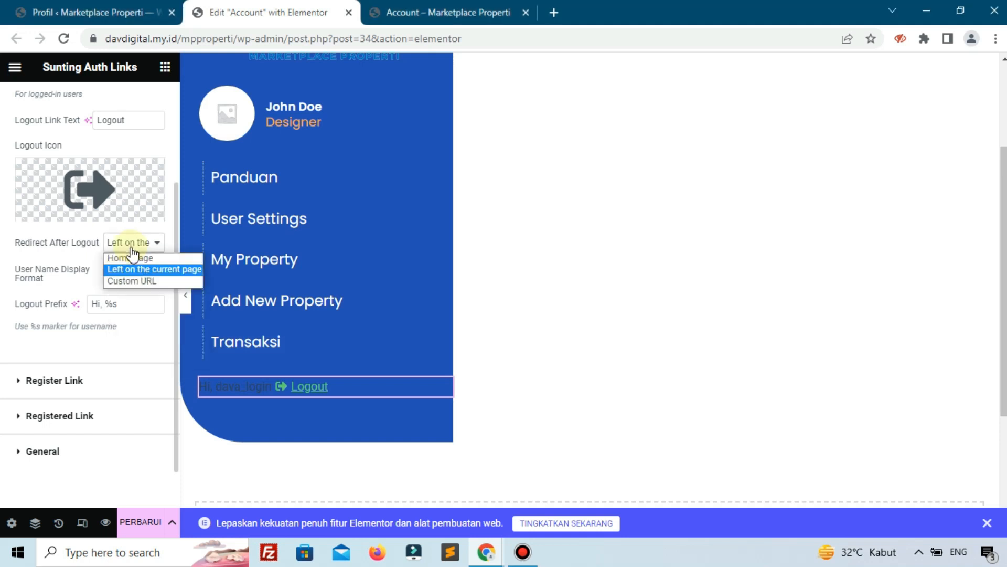
{"action": "left_click", "coordinate": [129, 258]}
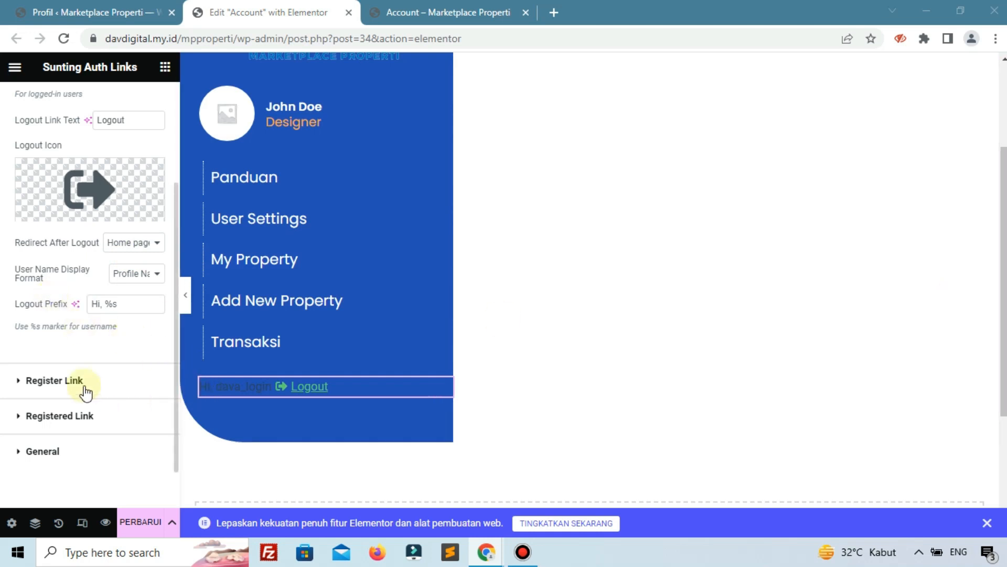
Save the page with PERBARUI and reload the editor.
{"action": "left_click", "coordinate": [54, 380]}
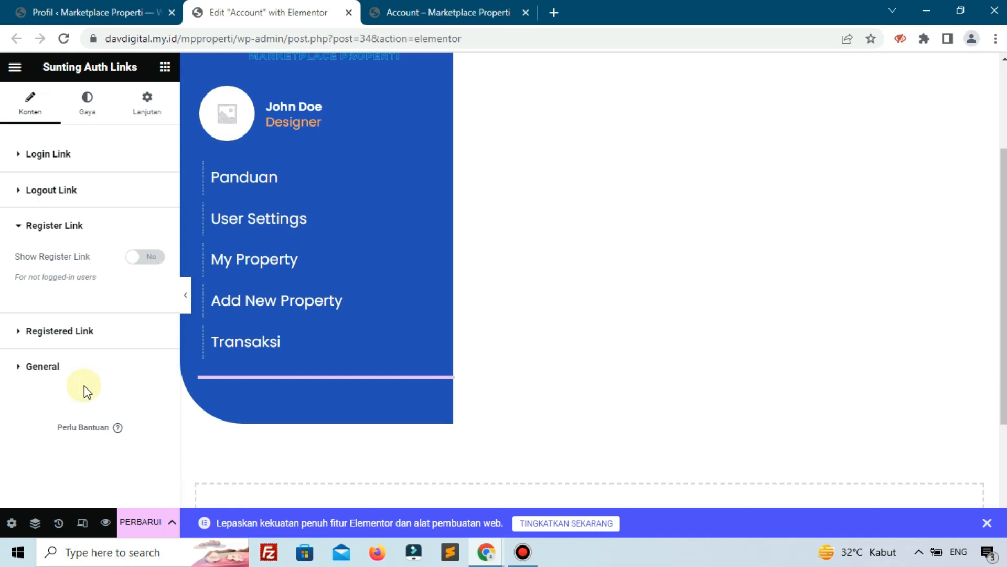
{"action": "left_click", "coordinate": [140, 525]}
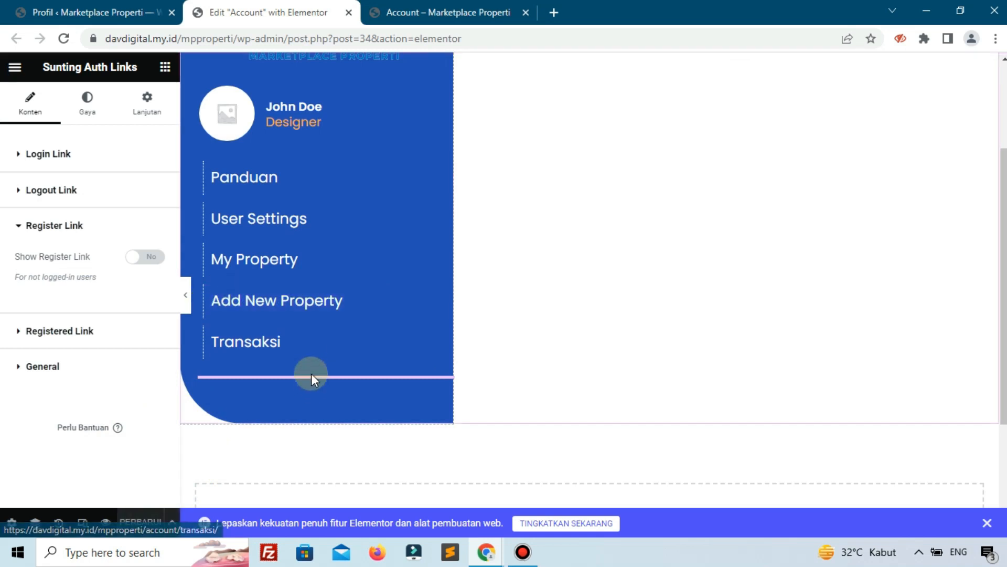
{"action": "left_click", "coordinate": [63, 39]}
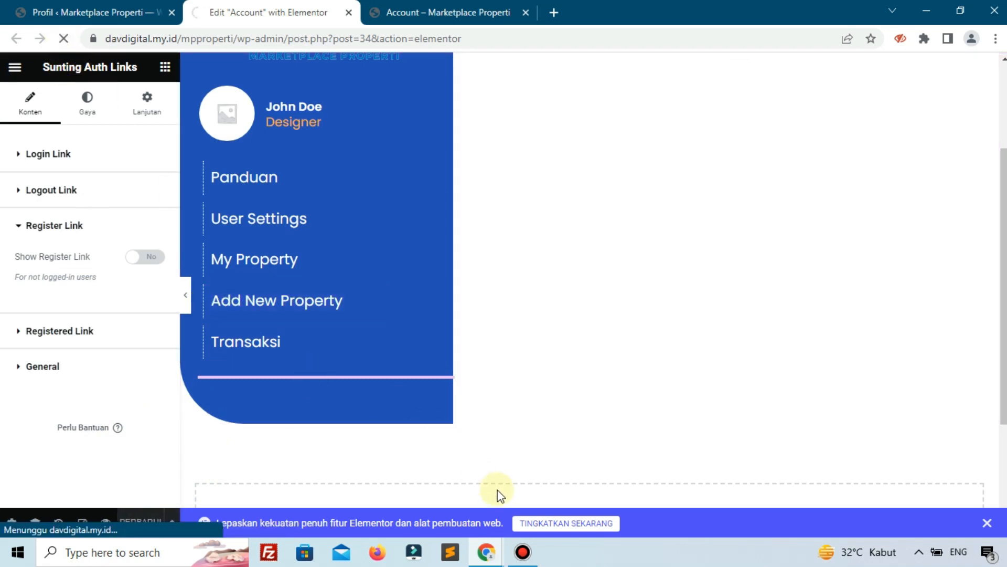
Clear the 'Hi, %s' Logout Prefix text in the Auth Links widget's Logout Link settings.
{"action": "left_click", "coordinate": [523, 552]}
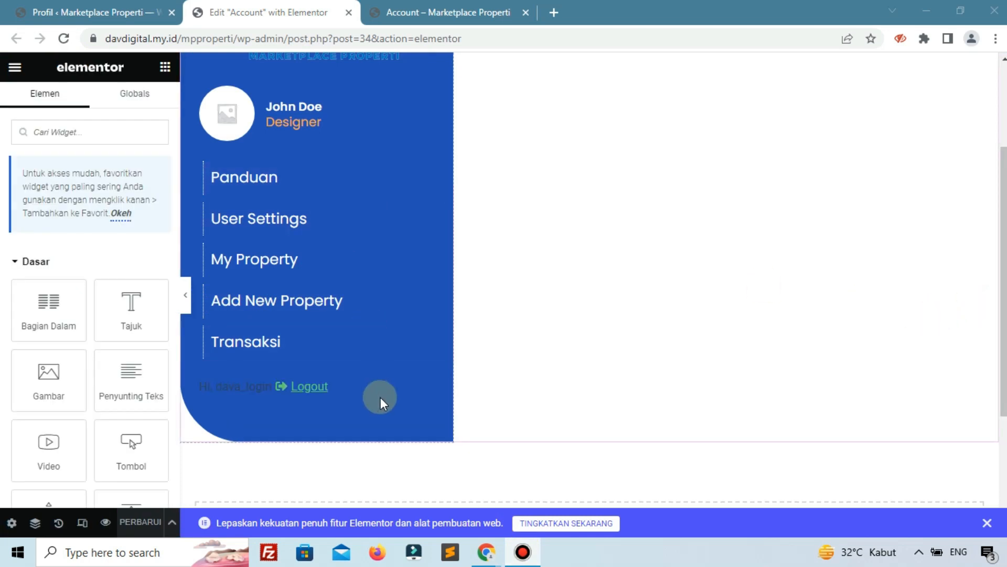
{"action": "left_click", "coordinate": [399, 391]}
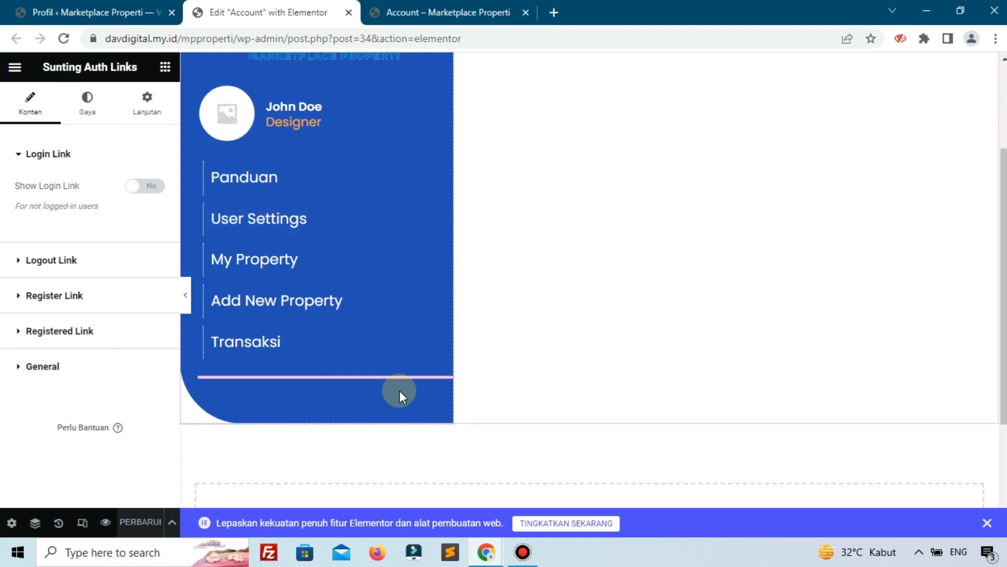
{"action": "left_click", "coordinate": [39, 297]}
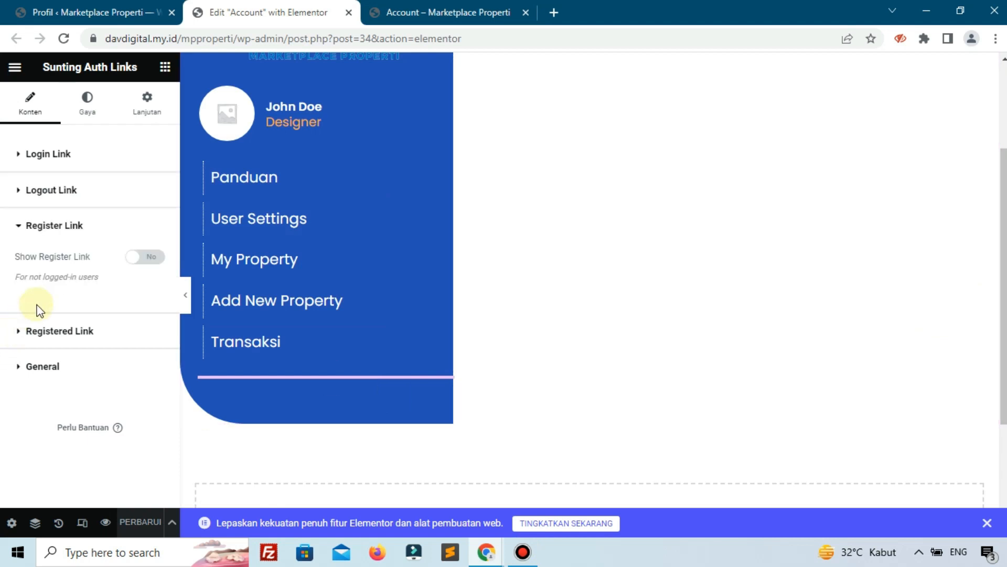
{"action": "left_click", "coordinate": [59, 190]}
{"action": "scroll", "coordinate": [58, 292], "scroll_direction": "down", "scroll_amount": 2}
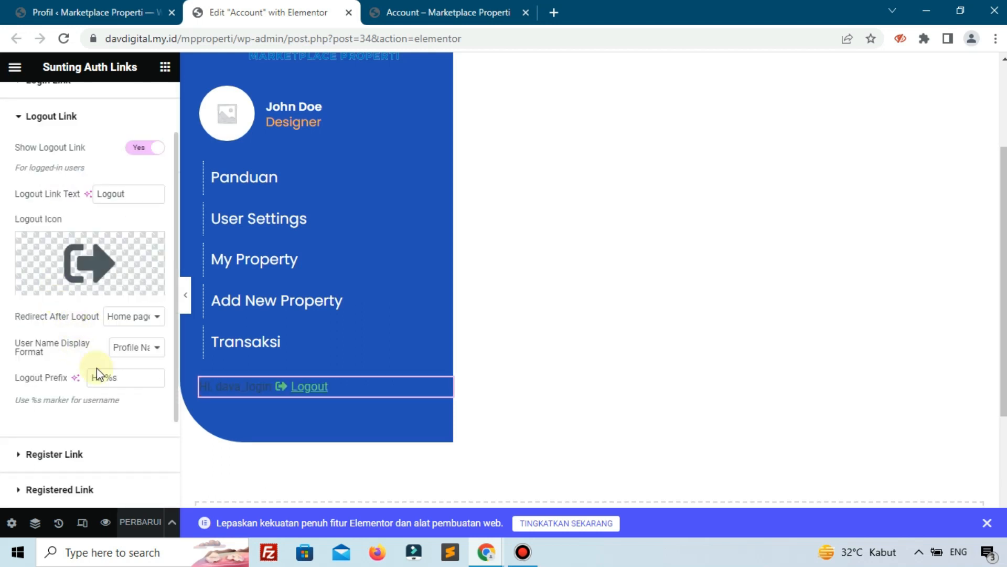
{"action": "triple_click", "coordinate": [125, 376]}
{"action": "key", "text": "BackSpace"}
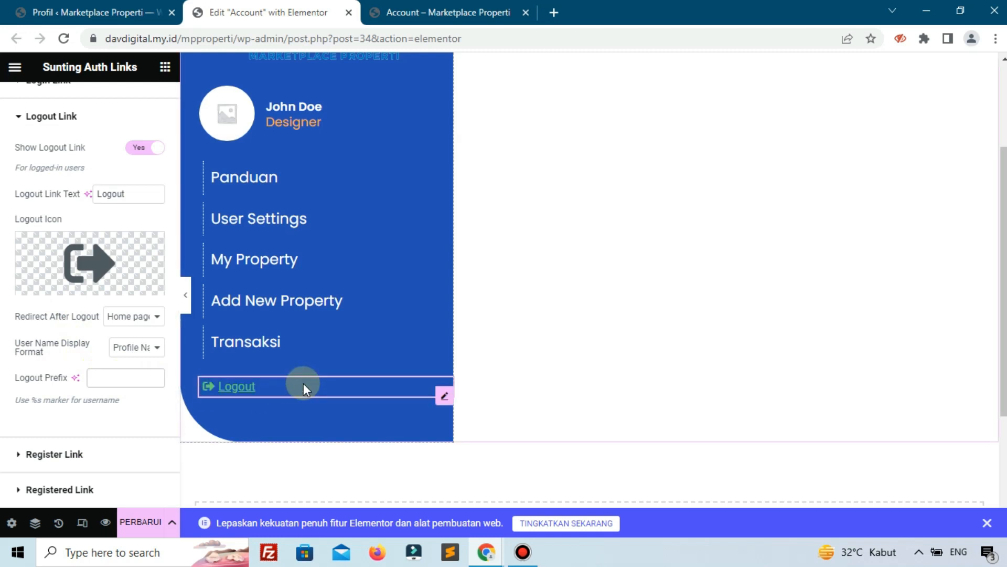
Swap the logout icon for the Share arrow from the icon library, found by searching 'sha'.
{"action": "left_click", "coordinate": [59, 247]}
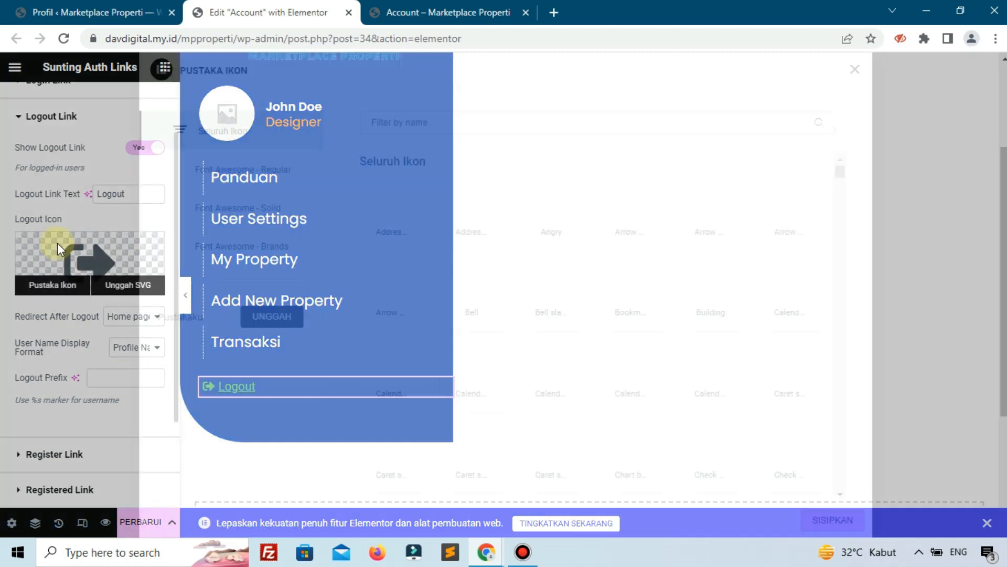
{"action": "left_click", "coordinate": [513, 124]}
{"action": "type", "text": "s"}
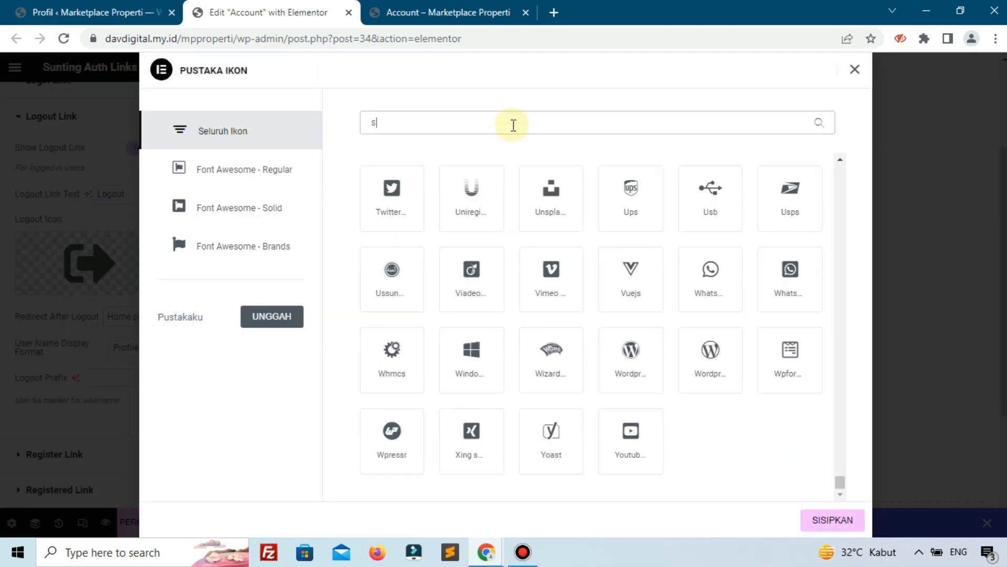
{"action": "type", "text": "ha"}
{"action": "left_click", "coordinate": [472, 288]}
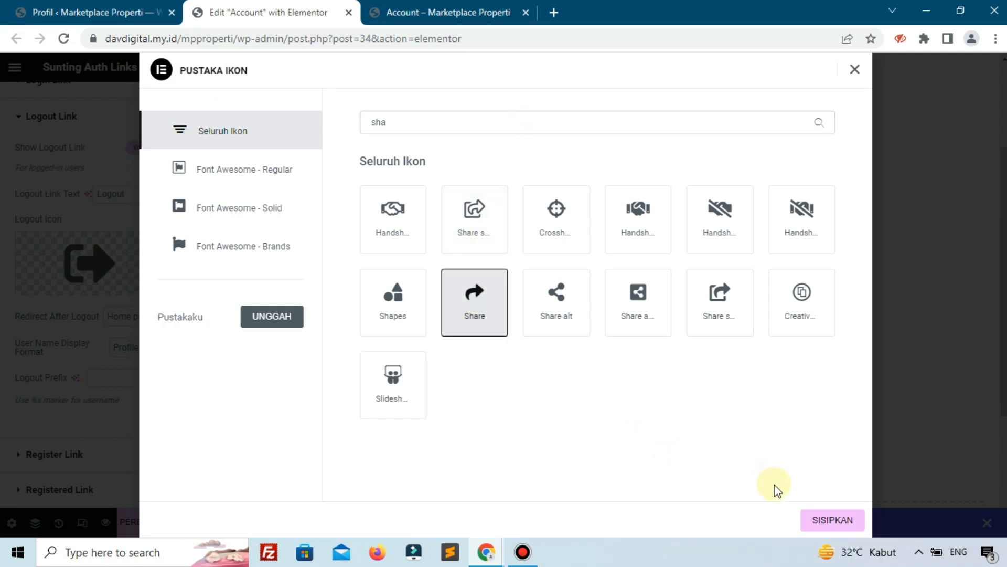
{"action": "left_click", "coordinate": [812, 516]}
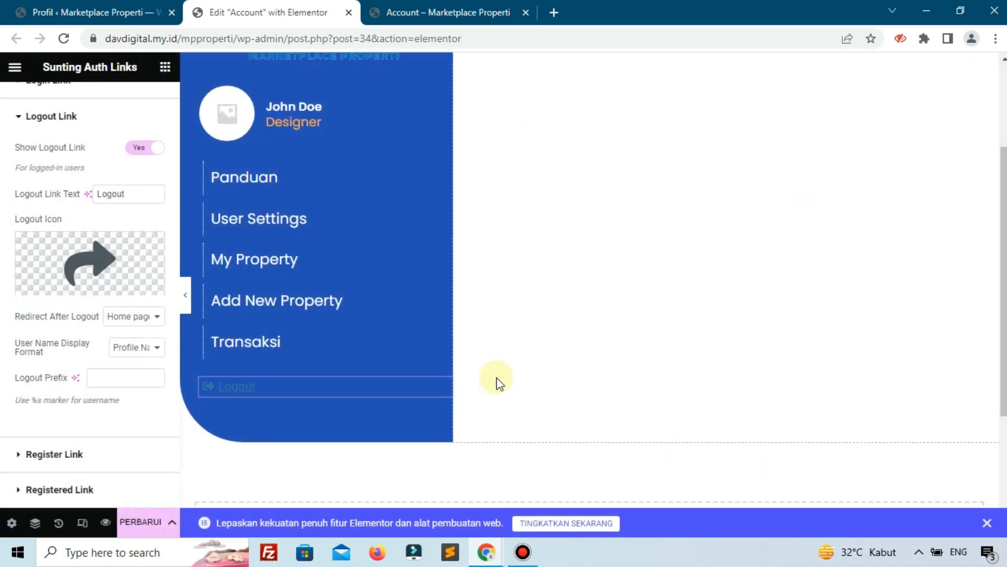
{"action": "left_click", "coordinate": [227, 394]}
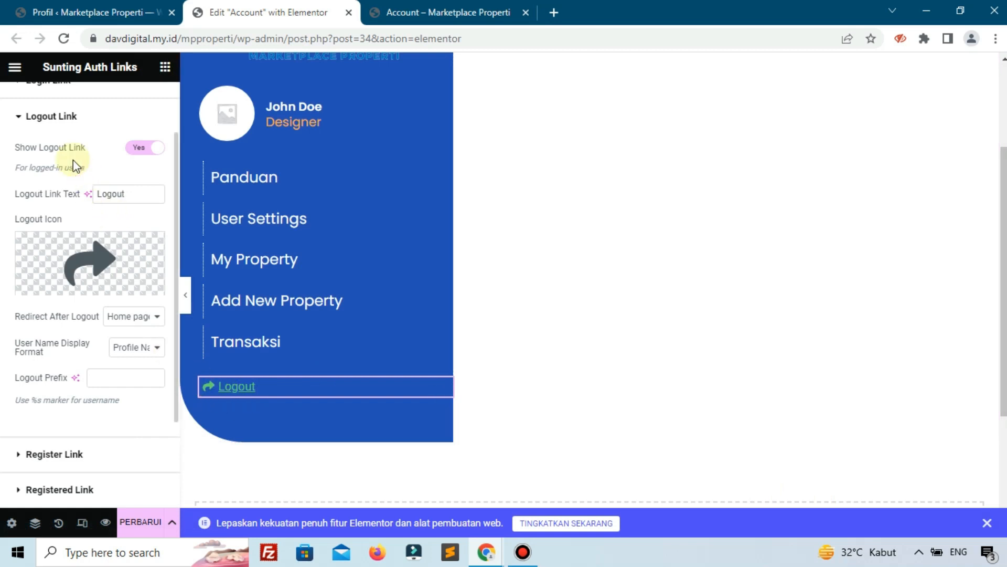
{"action": "left_click", "coordinate": [89, 116]}
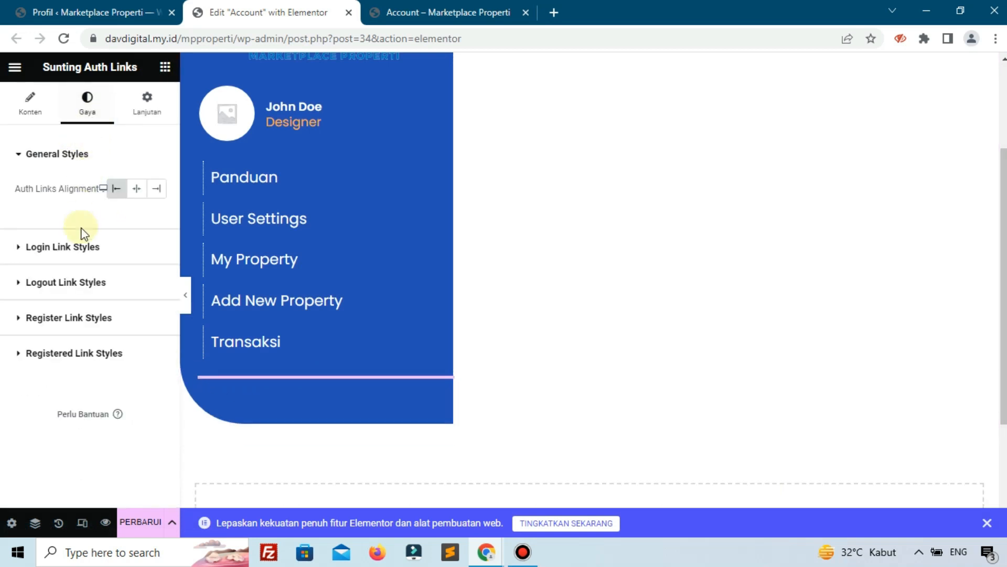
Set the Logout link typography to Poppins, 18 px, weight 600 (Semi Bold).
{"action": "left_click", "coordinate": [76, 282]}
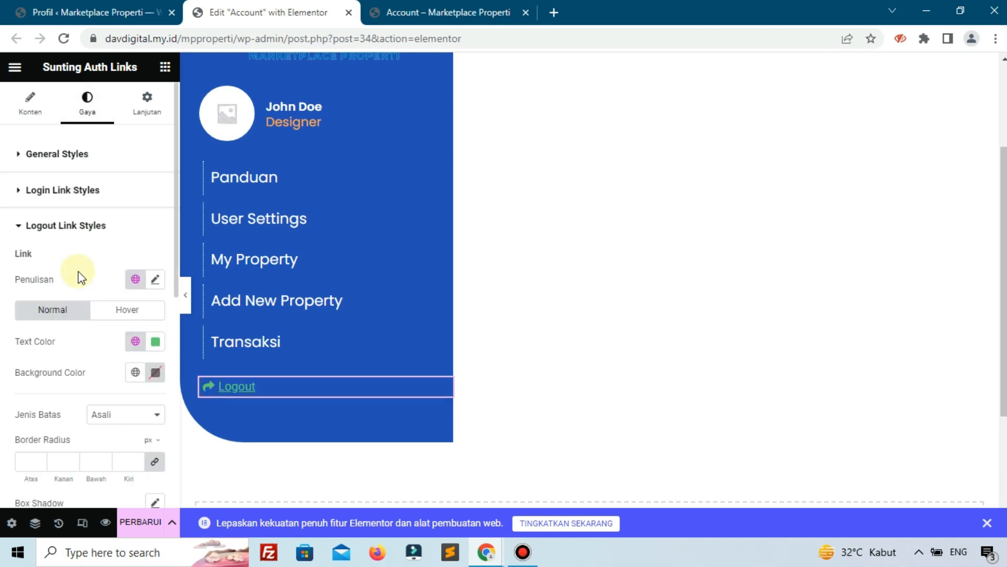
{"action": "left_click", "coordinate": [155, 280]}
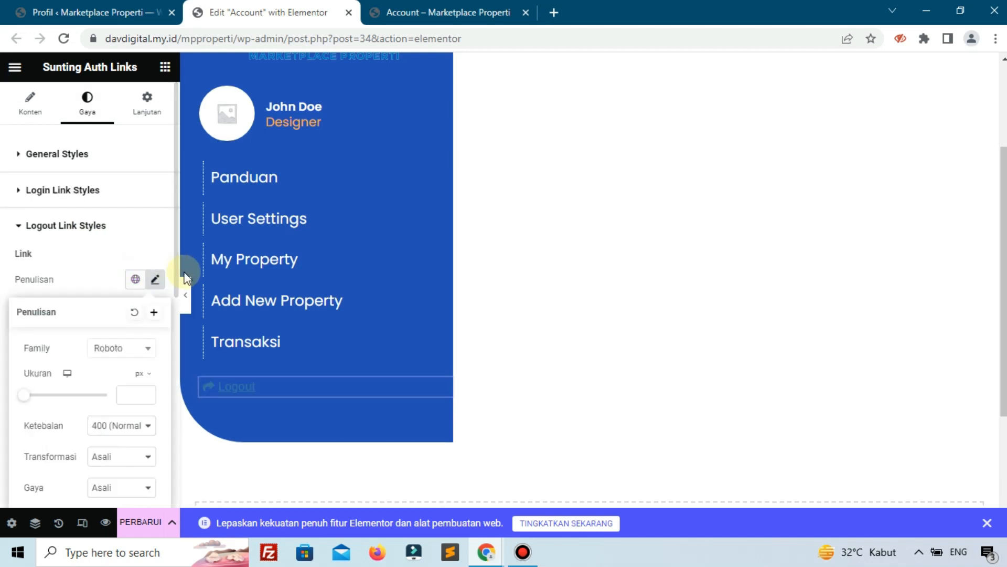
{"action": "left_click", "coordinate": [142, 346]}
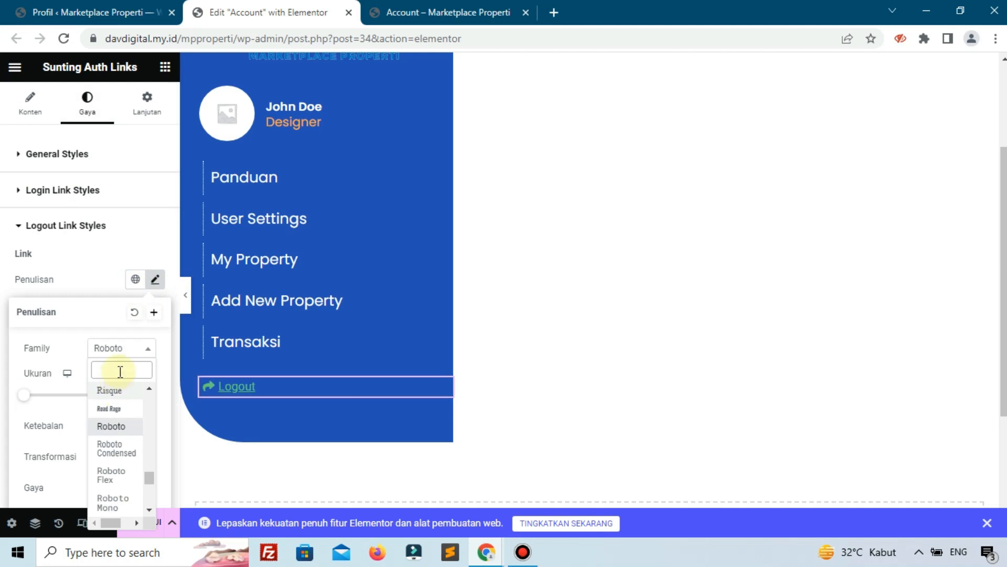
{"action": "type", "text": "pop"}
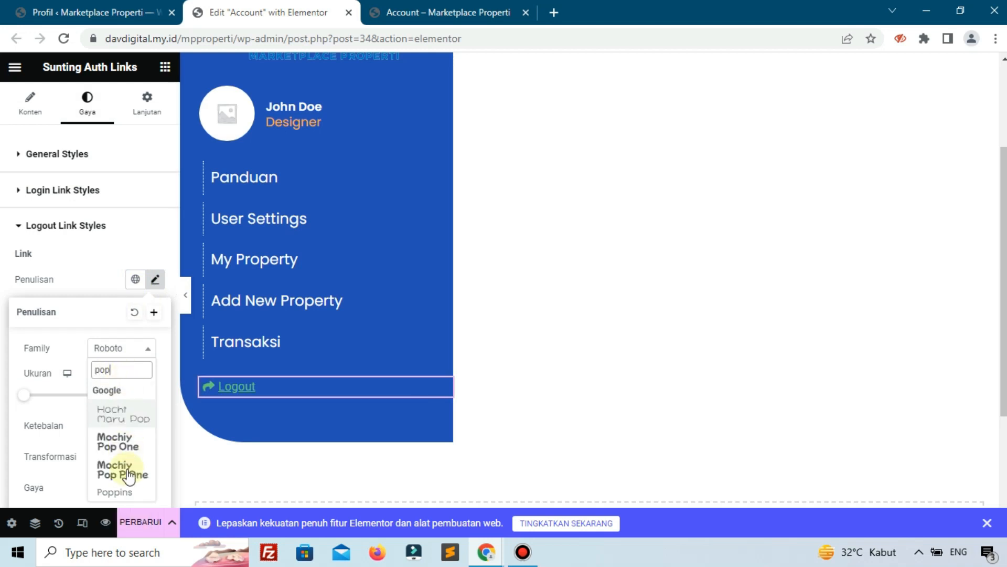
{"action": "left_click", "coordinate": [125, 493]}
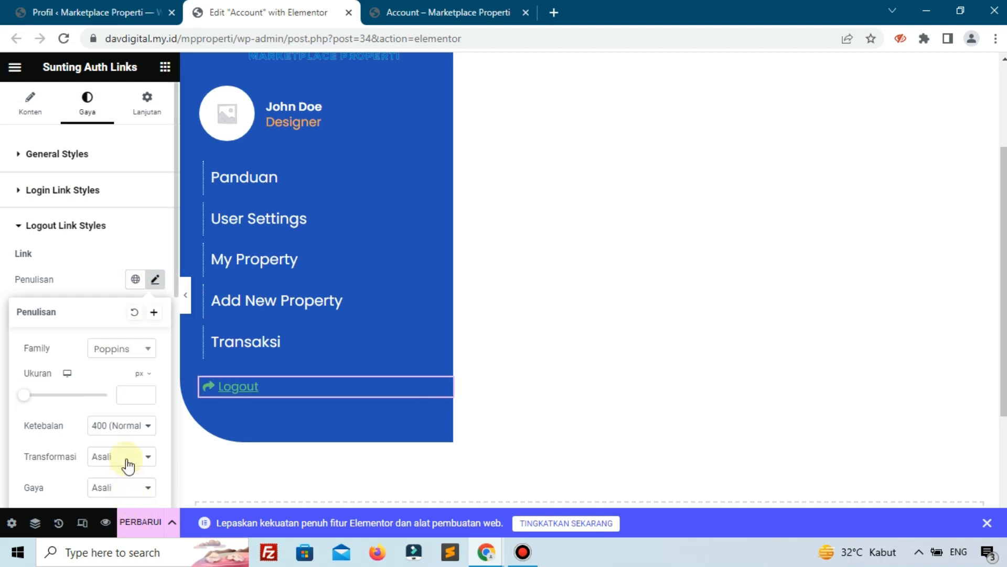
{"action": "left_click", "coordinate": [129, 398]}
{"action": "type", "text": "18"}
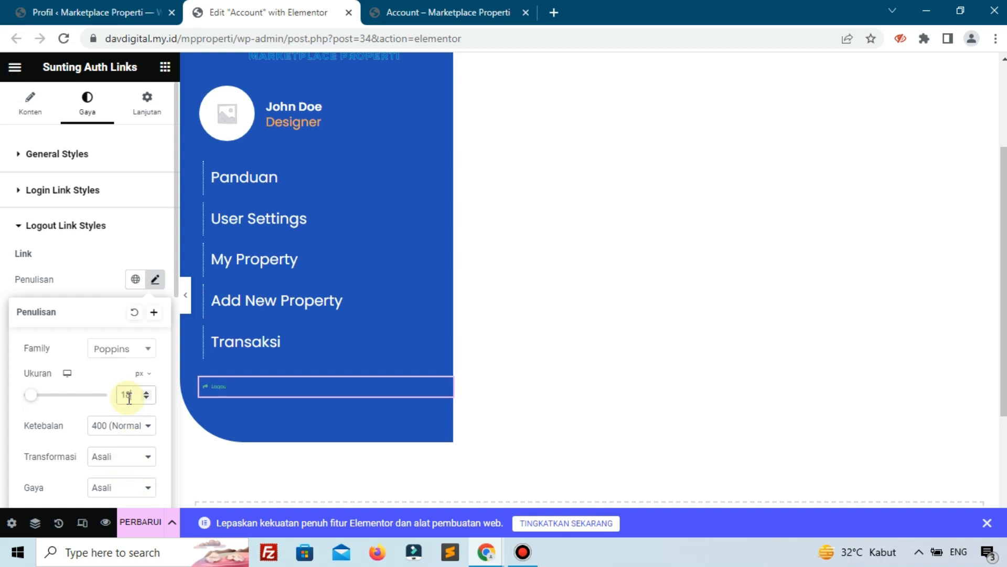
{"action": "left_click", "coordinate": [114, 429]}
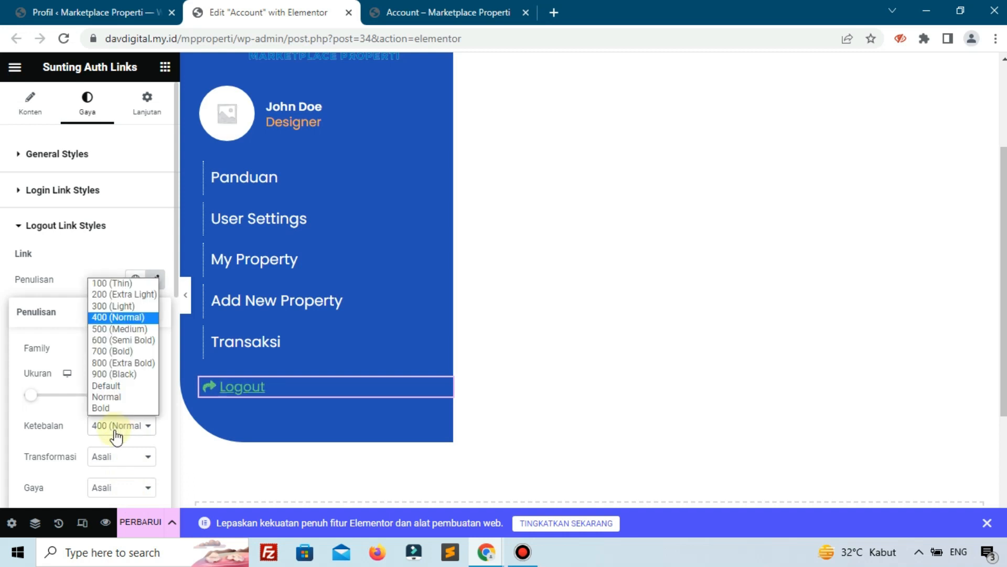
{"action": "left_click", "coordinate": [108, 339]}
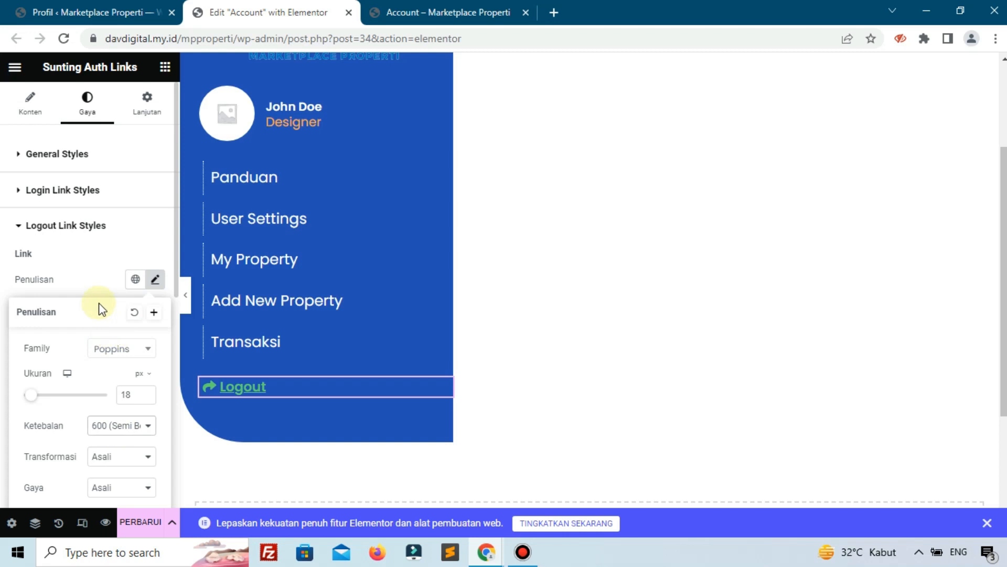
{"action": "left_click", "coordinate": [99, 282]}
Set the Logout link text colour to near-white #FDFDFD.
{"action": "left_click", "coordinate": [155, 341]}
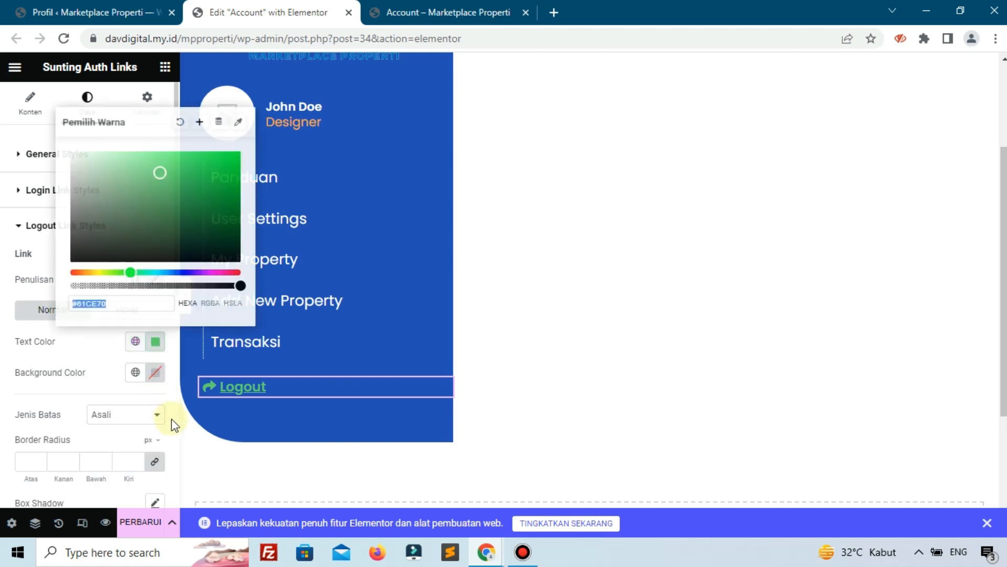
{"action": "left_click", "coordinate": [119, 216]}
{"action": "left_click_drag", "start_coordinate": [86, 187], "coordinate": [67, 151]}
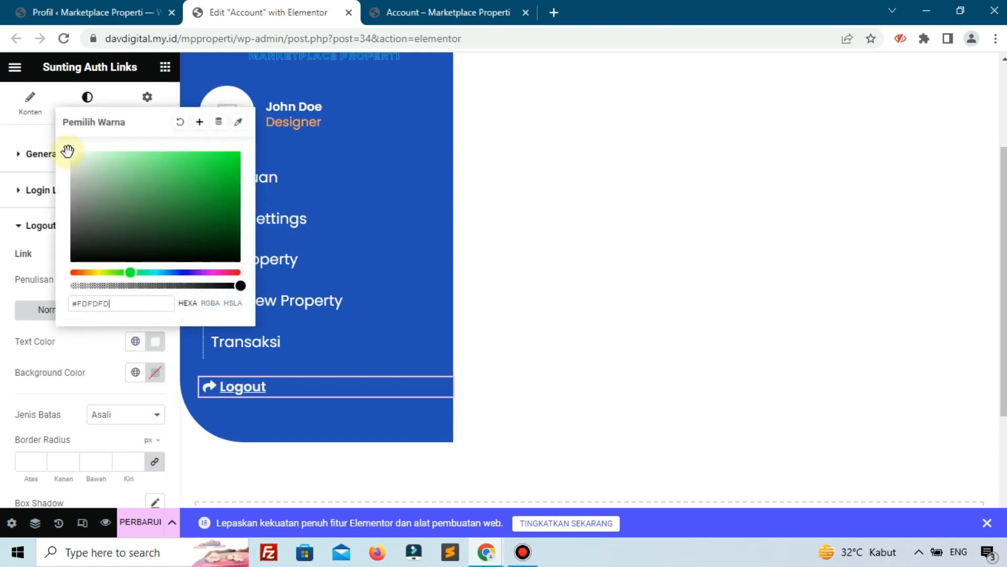
{"action": "left_click", "coordinate": [87, 357]}
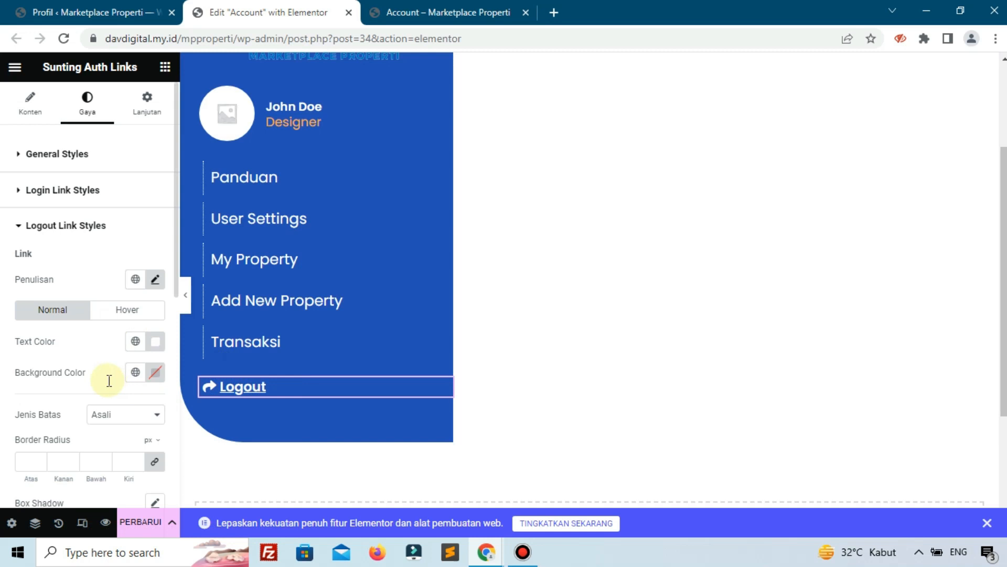
{"action": "scroll", "coordinate": [109, 380], "scroll_direction": "down", "scroll_amount": 1}
Save the Account page with the restyled white Poppins Logout link.
{"action": "left_click", "coordinate": [140, 523]}
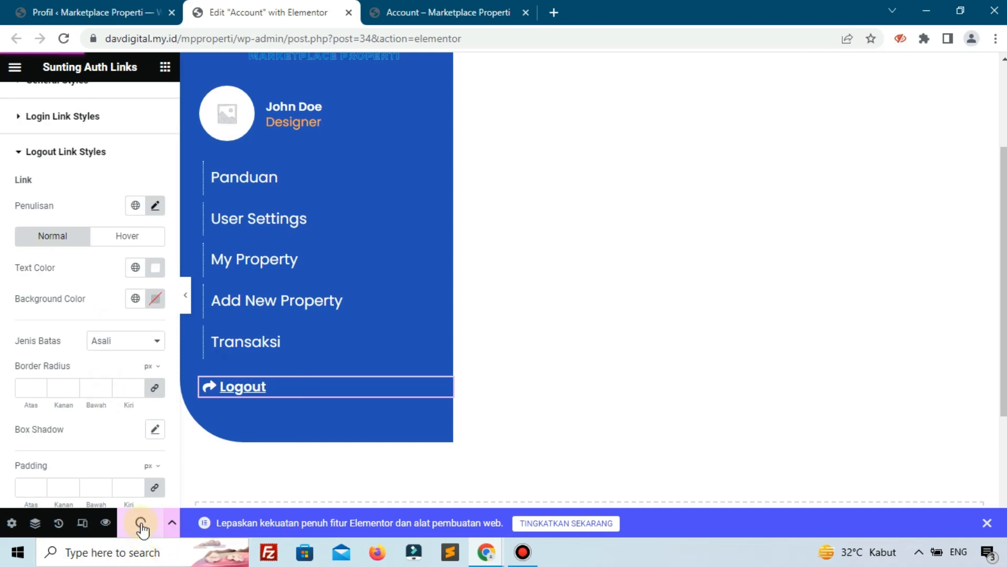
{"action": "scroll", "coordinate": [260, 163], "scroll_direction": "up", "scroll_amount": 3}
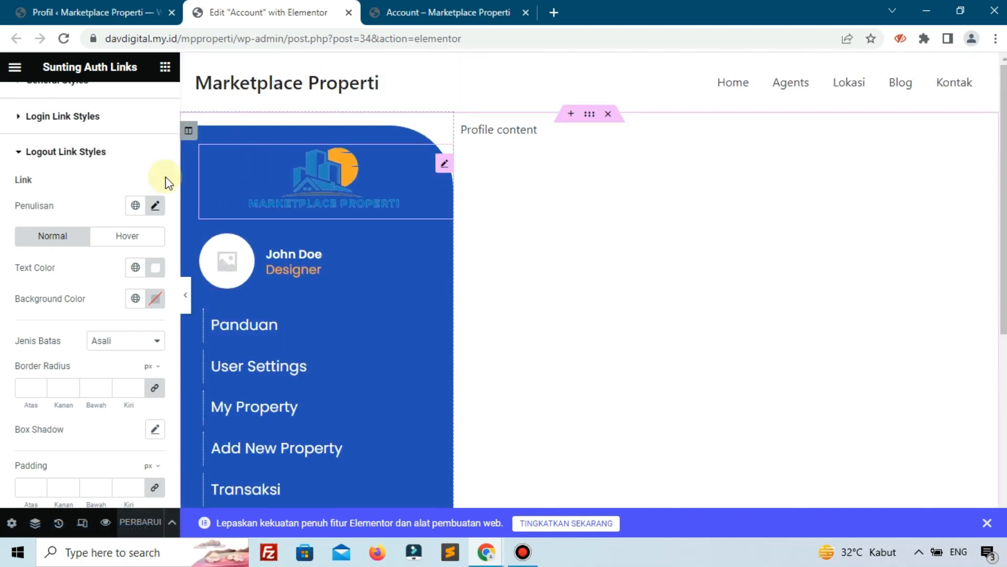
{"action": "scroll", "coordinate": [191, 299], "scroll_direction": "down", "scroll_amount": 4}
{"action": "scroll", "coordinate": [199, 315], "scroll_direction": "up", "scroll_amount": 3}
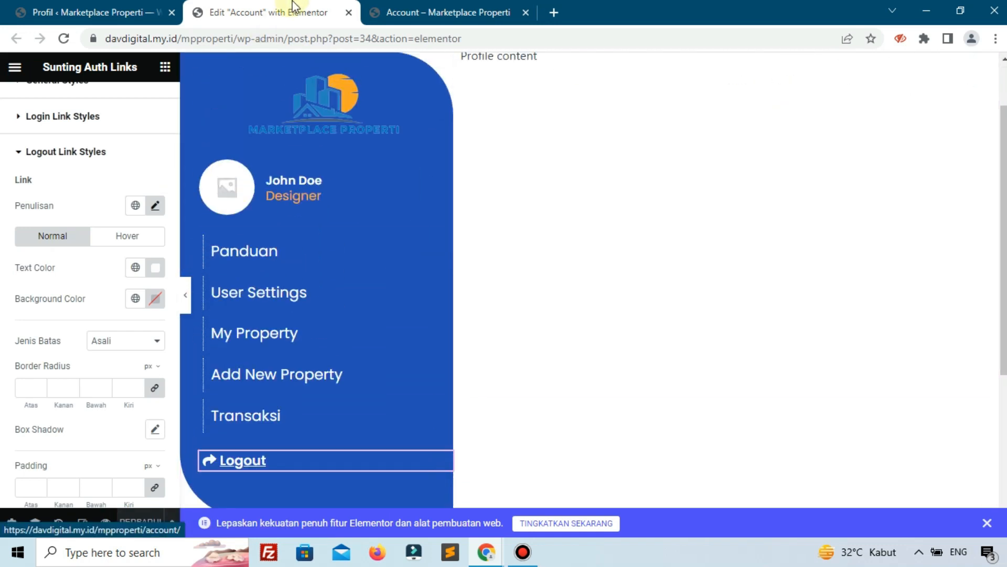
Close the Elementor editor and Profile tabs and reload the live Account page.
{"action": "left_click", "coordinate": [349, 13]}
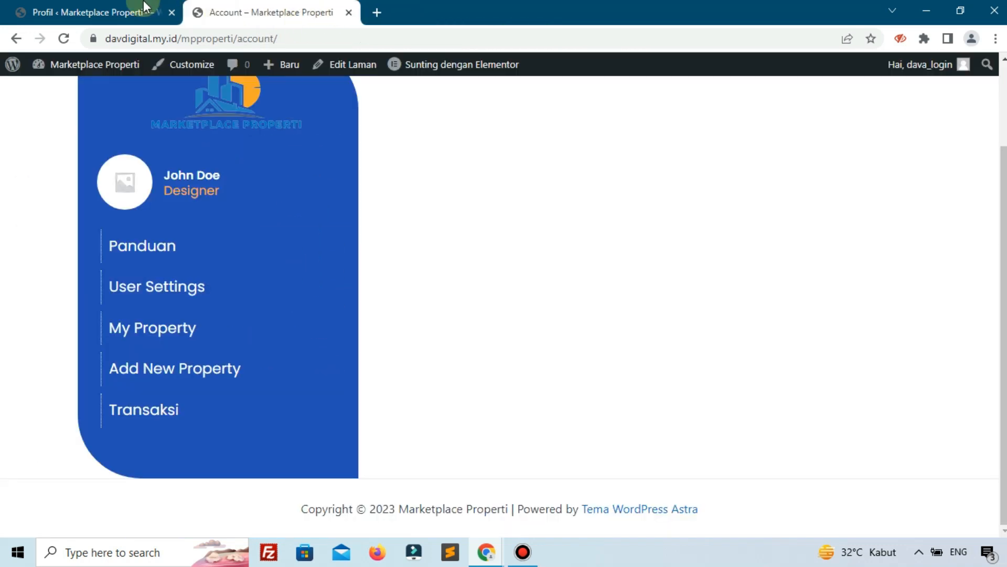
{"action": "left_click", "coordinate": [158, 15]}
{"action": "left_click", "coordinate": [172, 12]}
{"action": "scroll", "coordinate": [285, 166], "scroll_direction": "up", "scroll_amount": 2}
{"action": "left_click", "coordinate": [63, 40]}
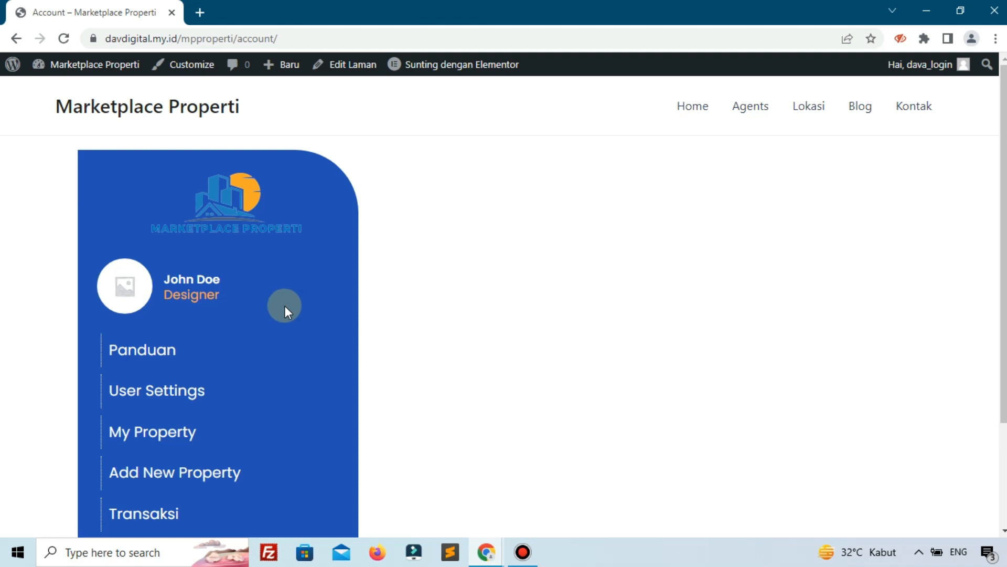
{"action": "scroll", "coordinate": [284, 306], "scroll_direction": "down", "scroll_amount": 3}
Test the User Settings, My Property and Panduan sidebar links, then log out via Logout.
{"action": "left_click", "coordinate": [178, 264]}
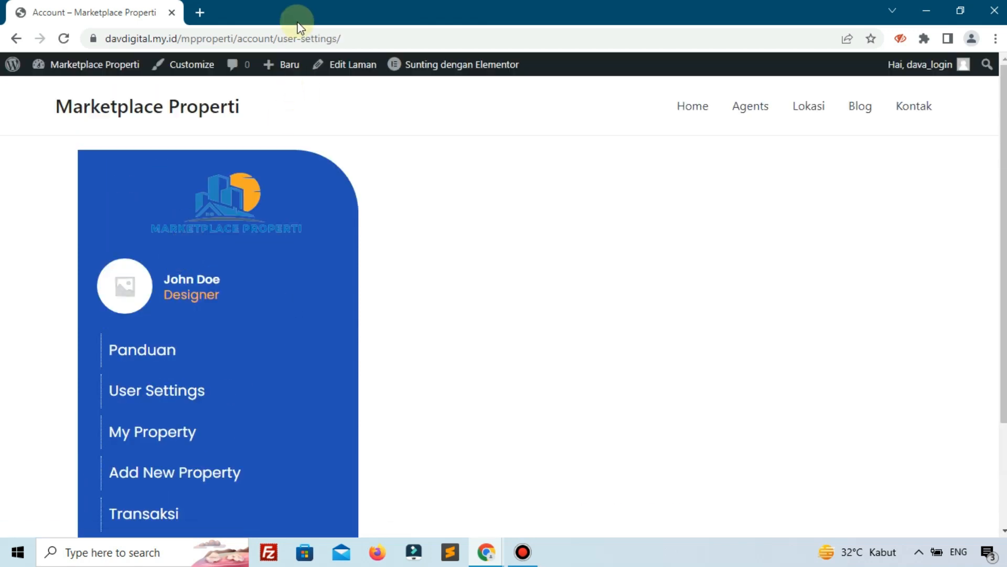
{"action": "left_click_drag", "start_coordinate": [284, 33], "coordinate": [305, 35]}
{"action": "left_click", "coordinate": [166, 438]}
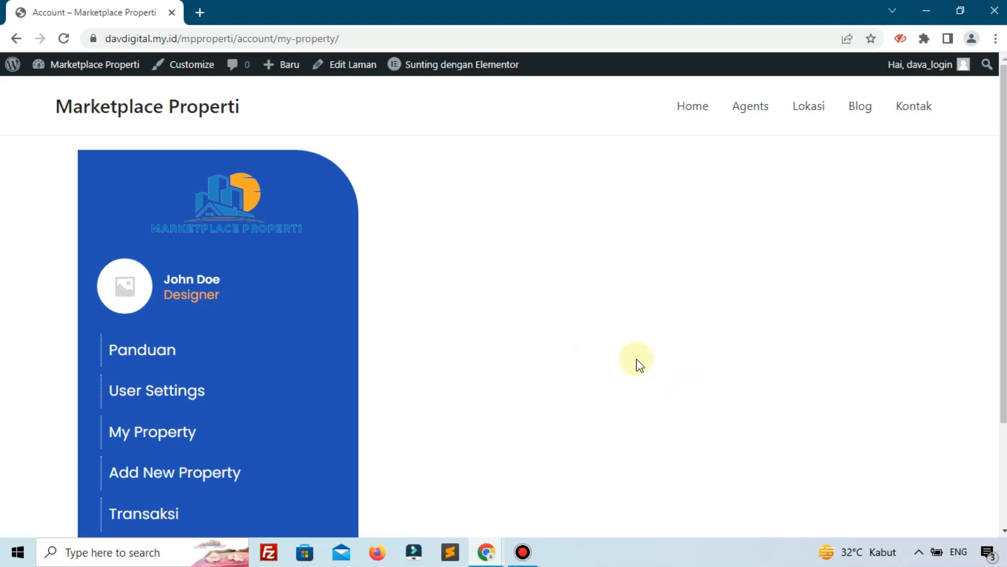
{"action": "left_click", "coordinate": [194, 362]}
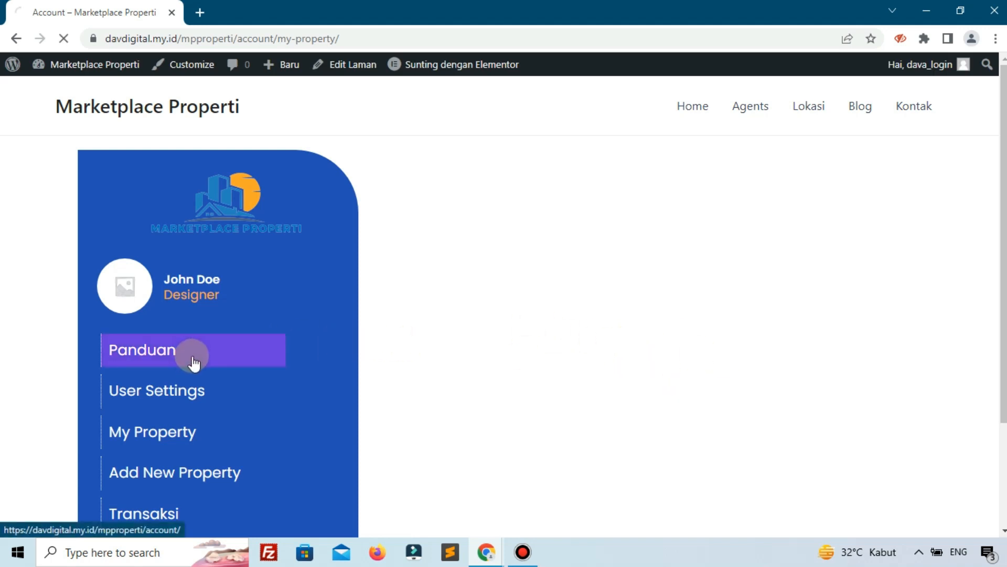
{"action": "scroll", "coordinate": [193, 357], "scroll_direction": "down", "scroll_amount": 3}
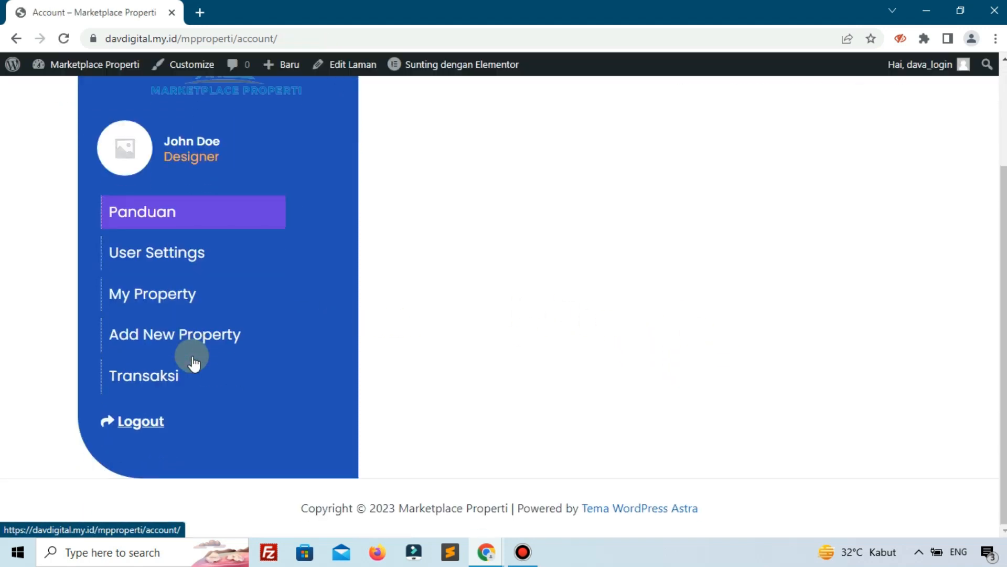
{"action": "scroll", "coordinate": [274, 329], "scroll_direction": "up", "scroll_amount": 3}
{"action": "scroll", "coordinate": [288, 321], "scroll_direction": "down", "scroll_amount": 3}
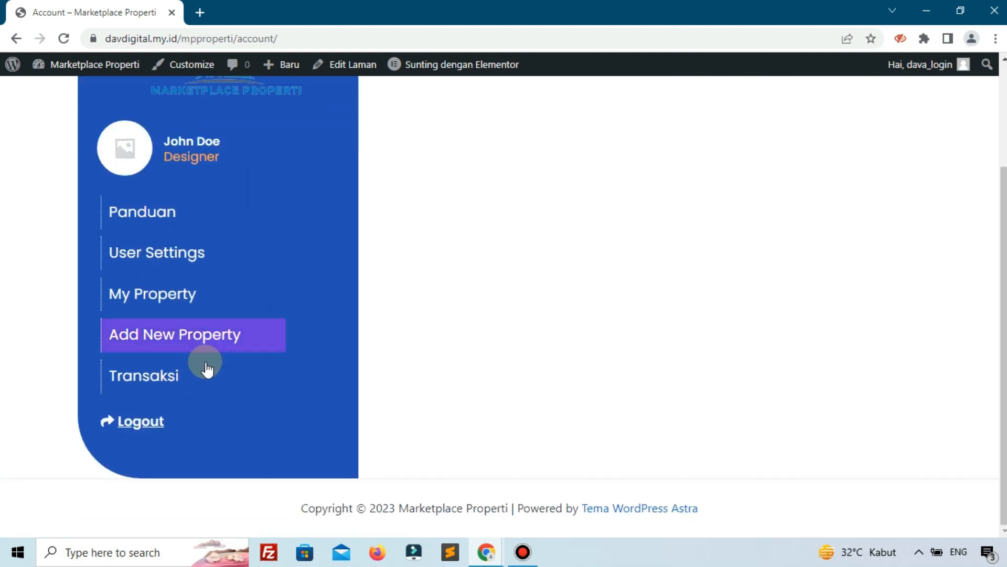
{"action": "left_click", "coordinate": [136, 422]}
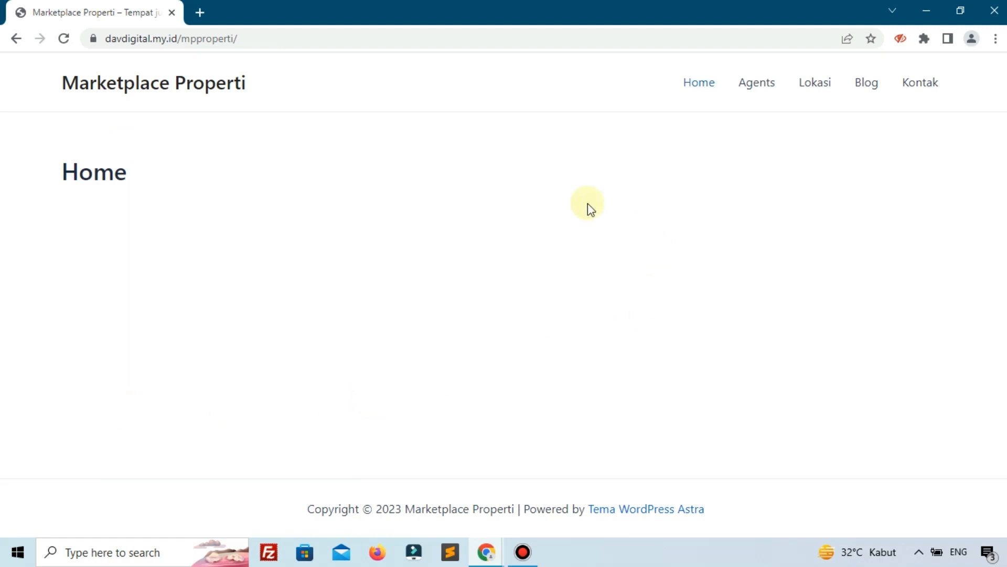
{"action": "left_click_drag", "start_coordinate": [61, 168], "coordinate": [228, 178]}
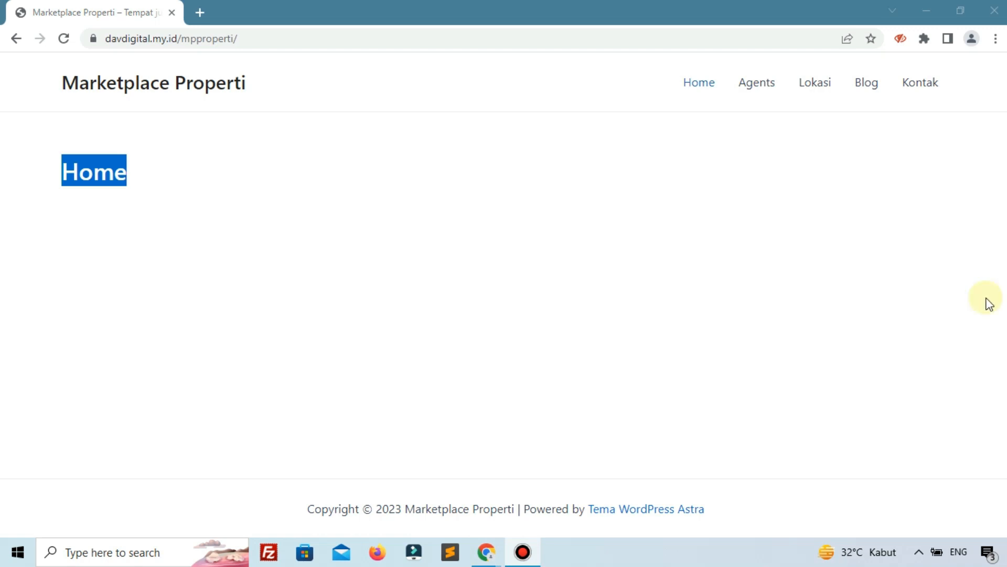
{"action": "left_click", "coordinate": [830, 289]}
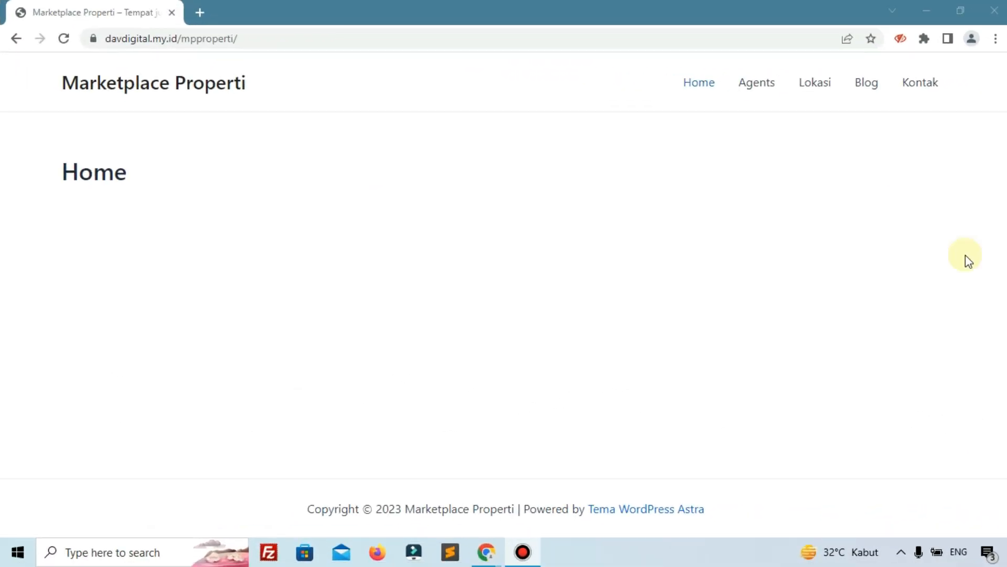
{"action": "left_click", "coordinate": [481, 39]}
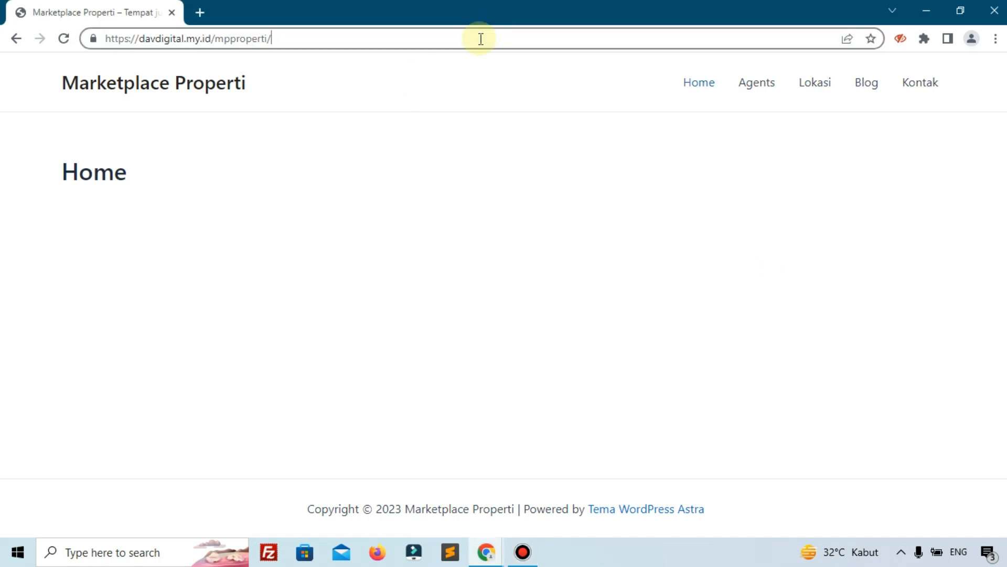
Go to wp-admin and log in with the saved credentials to reach the Dasbor dashboard.
{"action": "type", "text": "wp-admin"}
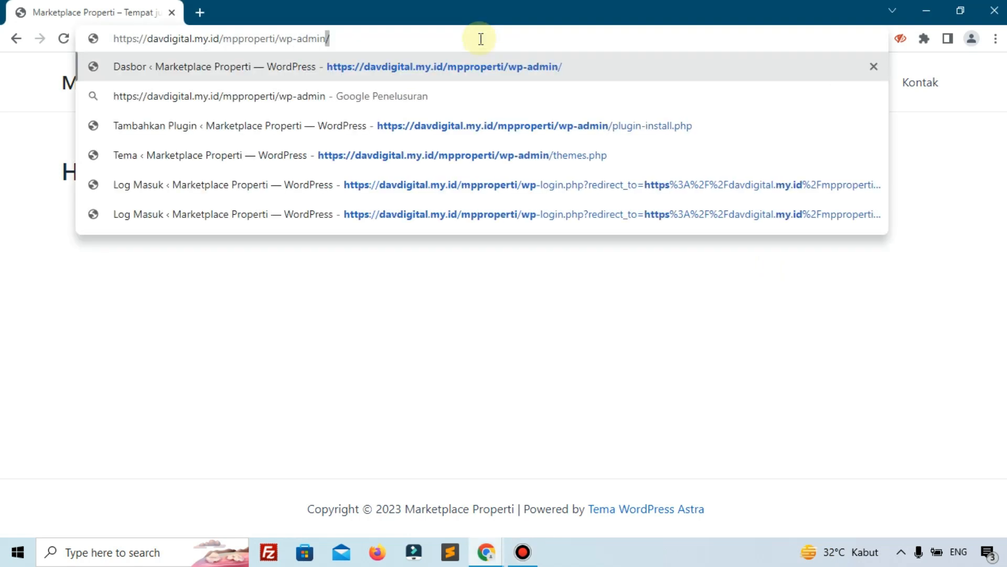
{"action": "key", "text": "Return"}
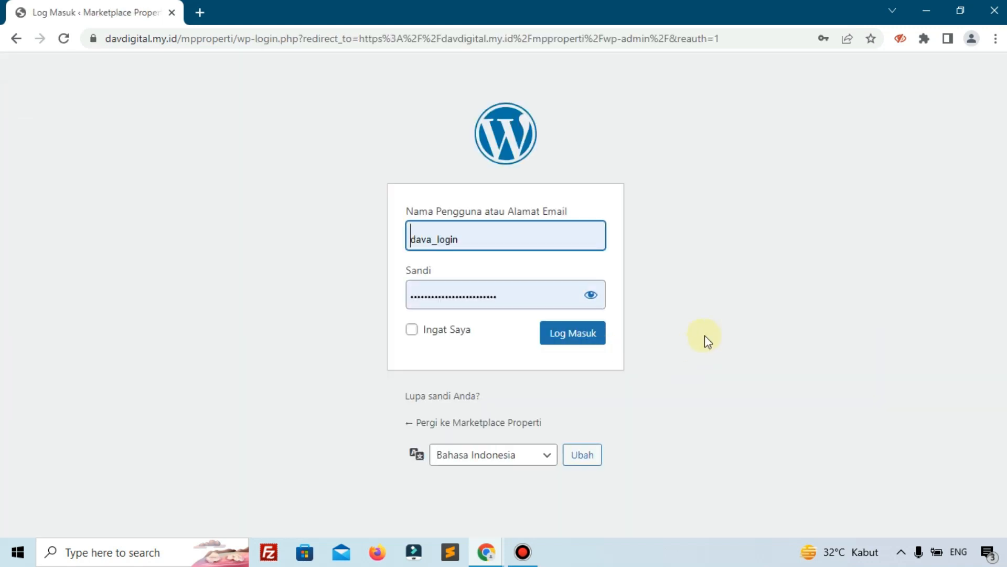
{"action": "left_click", "coordinate": [575, 334]}
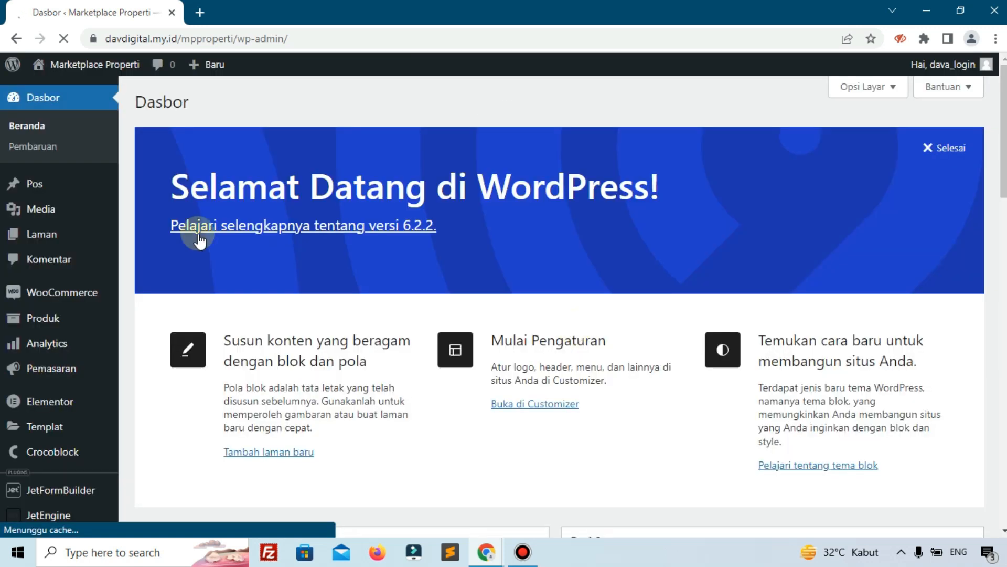
{"action": "right_click", "coordinate": [63, 90]}
Open the live site in a new tab and load its /account page, fixing the misspelt address.
{"action": "left_click", "coordinate": [73, 104]}
{"action": "left_click", "coordinate": [220, 5]}
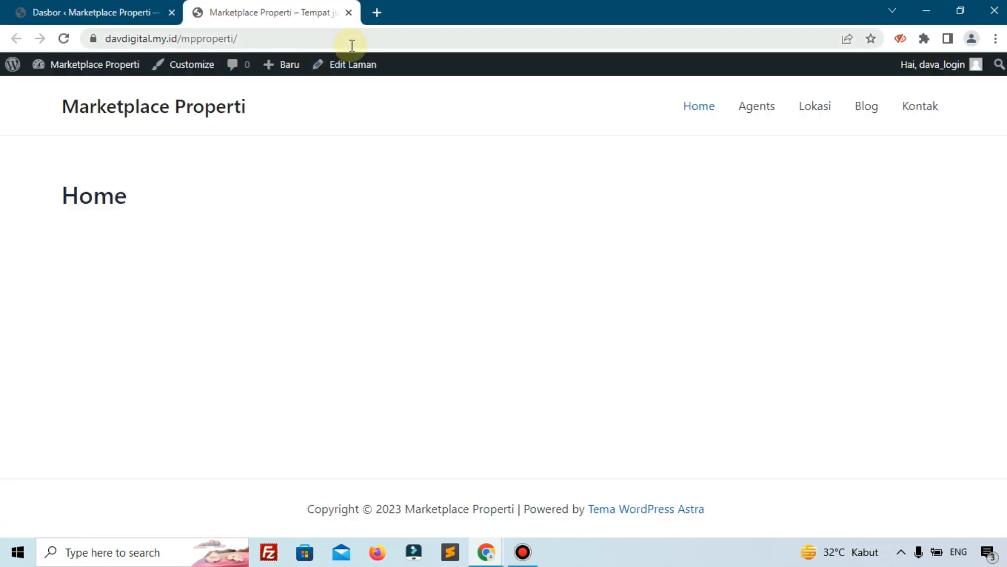
{"action": "left_click", "coordinate": [407, 40]}
{"action": "left_click", "coordinate": [407, 40]}
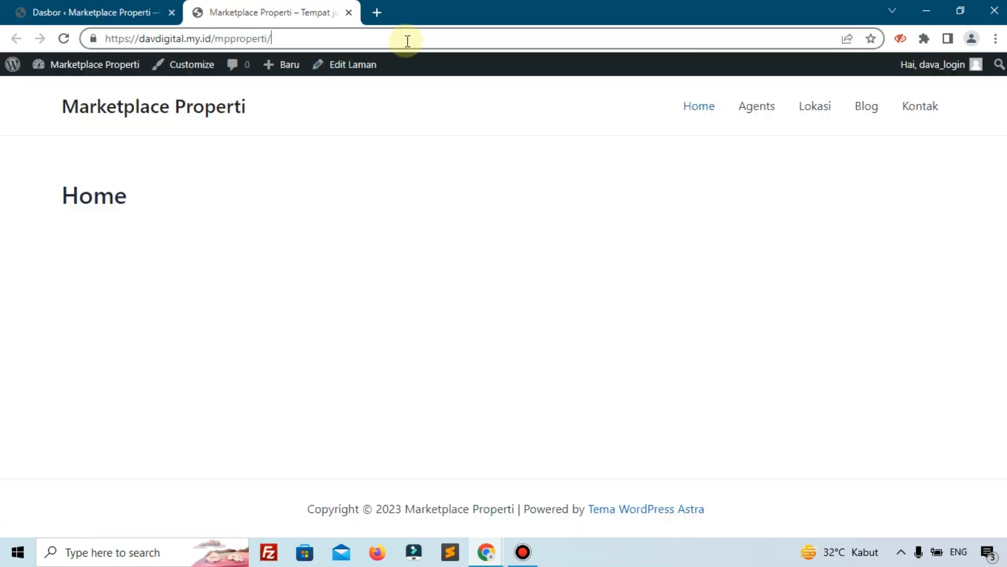
{"action": "type", "text": "acoount"}
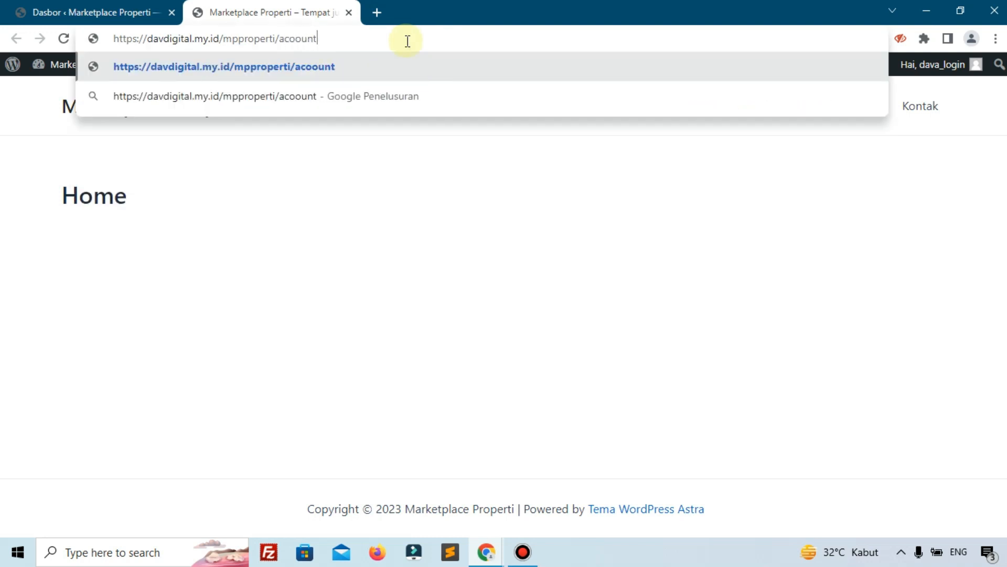
{"action": "key", "text": "Return"}
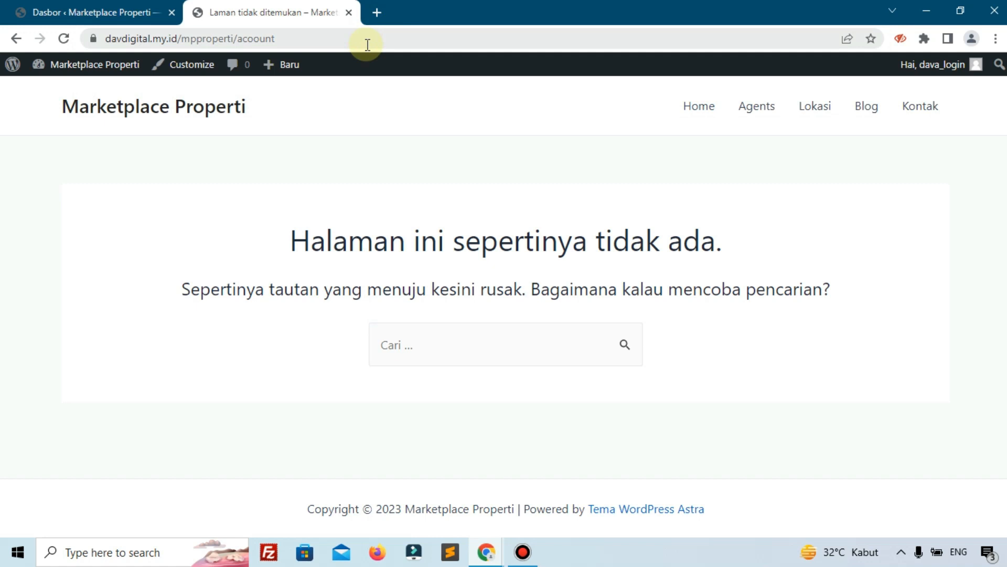
{"action": "left_click", "coordinate": [378, 39]}
{"action": "left_click", "coordinate": [379, 40]}
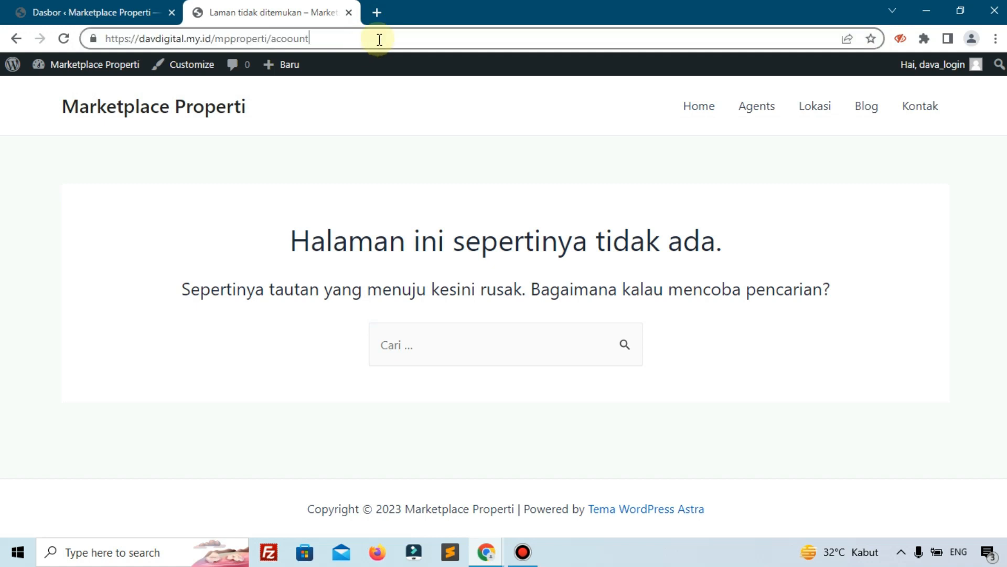
{"action": "key", "text": "BackSpace"}
{"action": "key", "text": "BackSpace"}
{"action": "key", "text": "BackSpace"}
{"action": "key", "text": "BackSpace"}
{"action": "key", "text": "BackSpace"}
{"action": "type", "text": "count"}
{"action": "key", "text": "Return"}
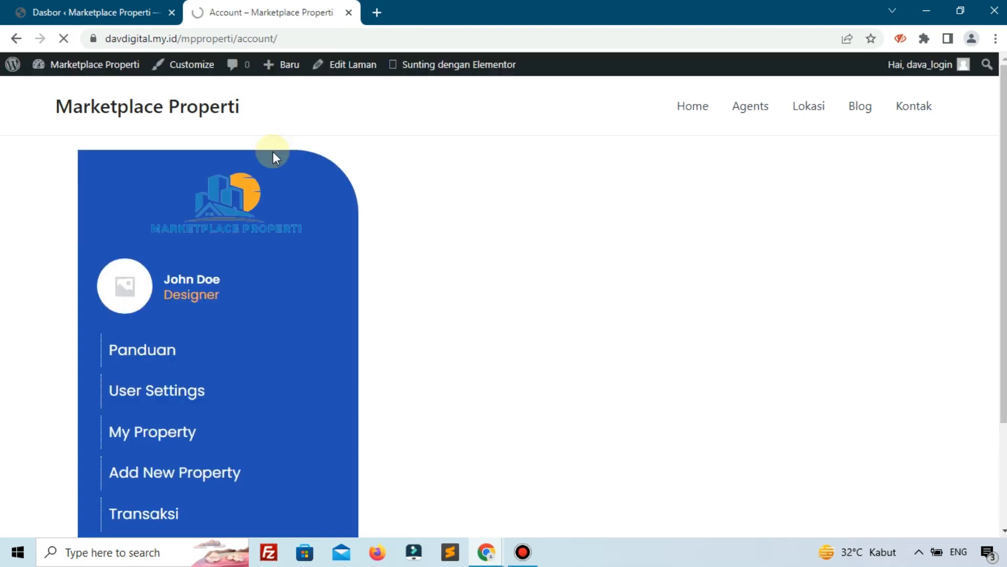
{"action": "scroll", "coordinate": [272, 152], "scroll_direction": "down", "scroll_amount": 1}
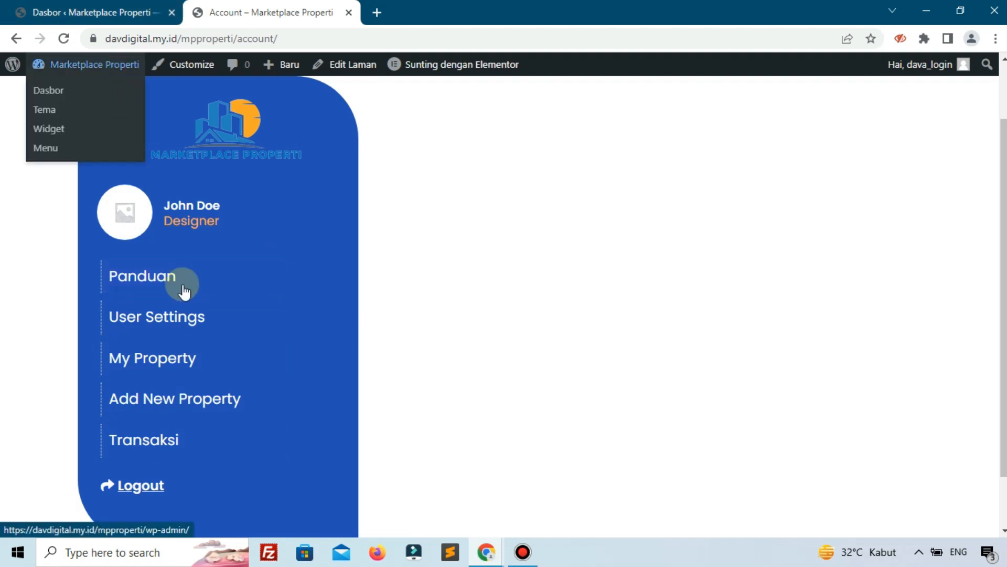
{"action": "left_click", "coordinate": [160, 278]}
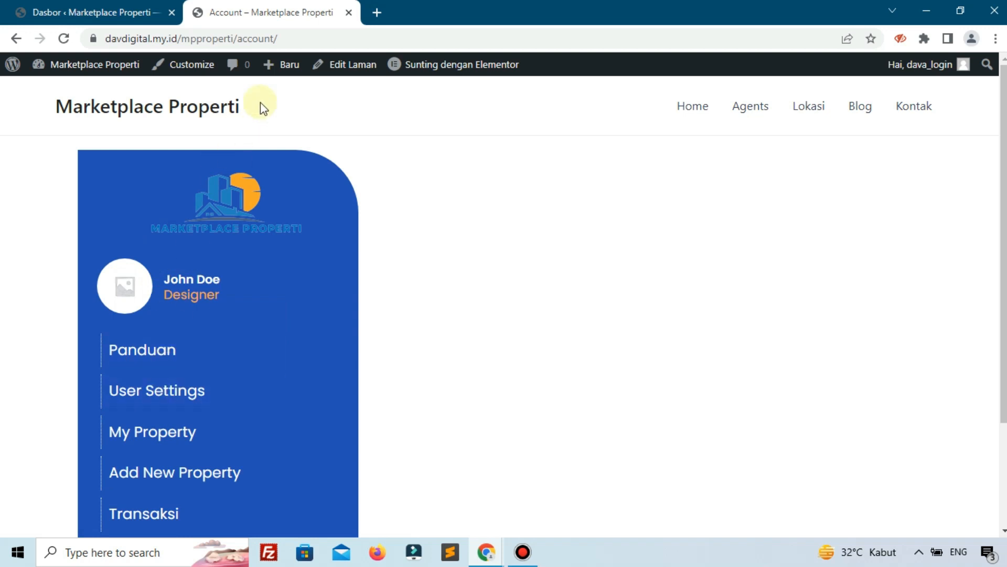
{"action": "left_click_drag", "start_coordinate": [248, 39], "coordinate": [270, 37]}
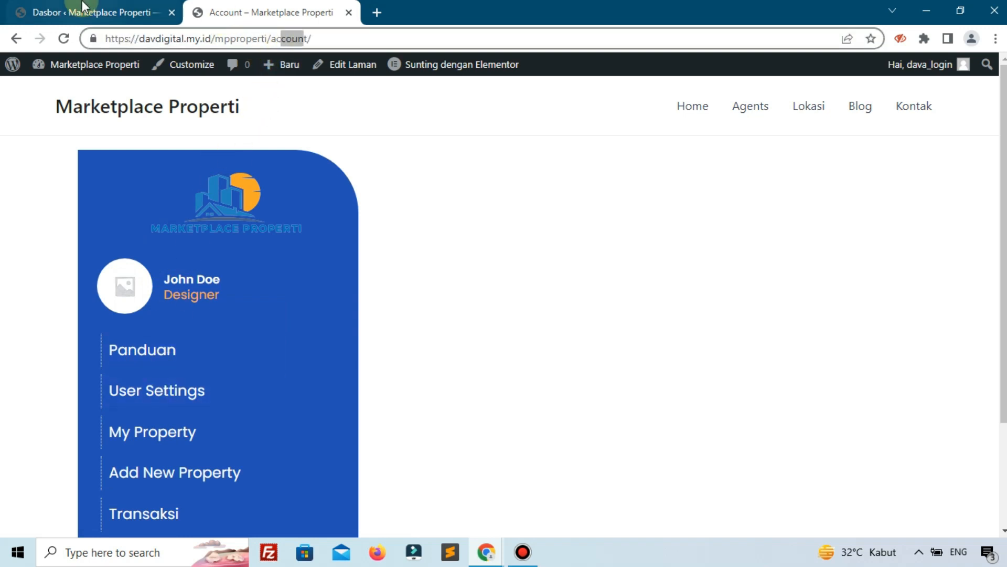
Back on the dashboard, add a new Bagian-type template from Templat Tersimpan.
{"action": "left_click", "coordinate": [83, 7]}
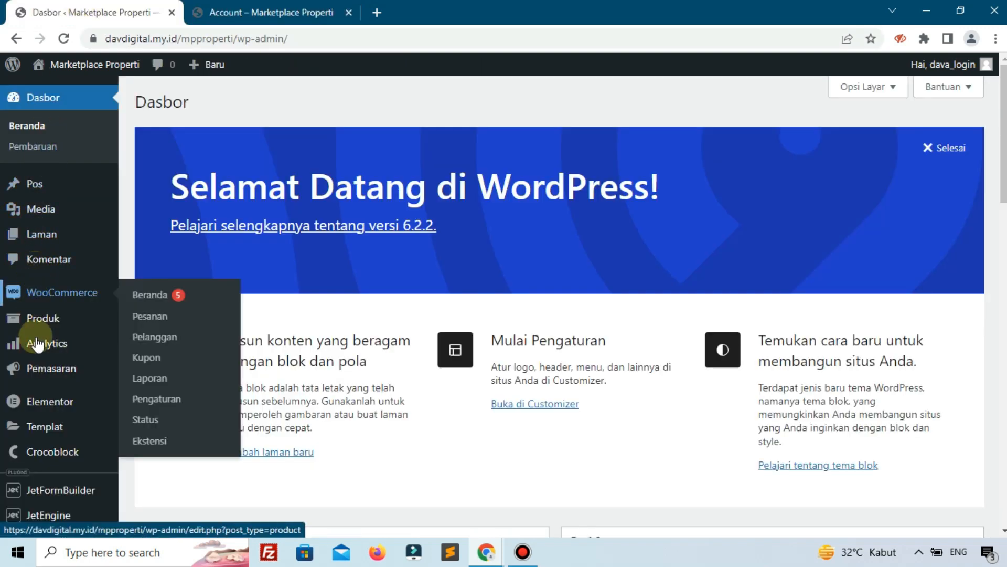
{"action": "mouse_move", "coordinate": [46, 430]}
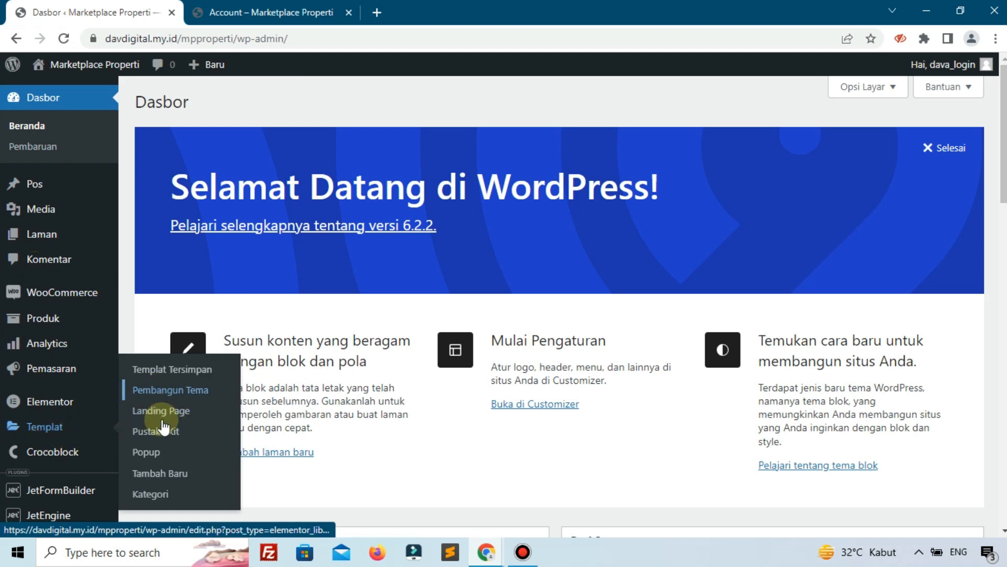
{"action": "left_click", "coordinate": [180, 374]}
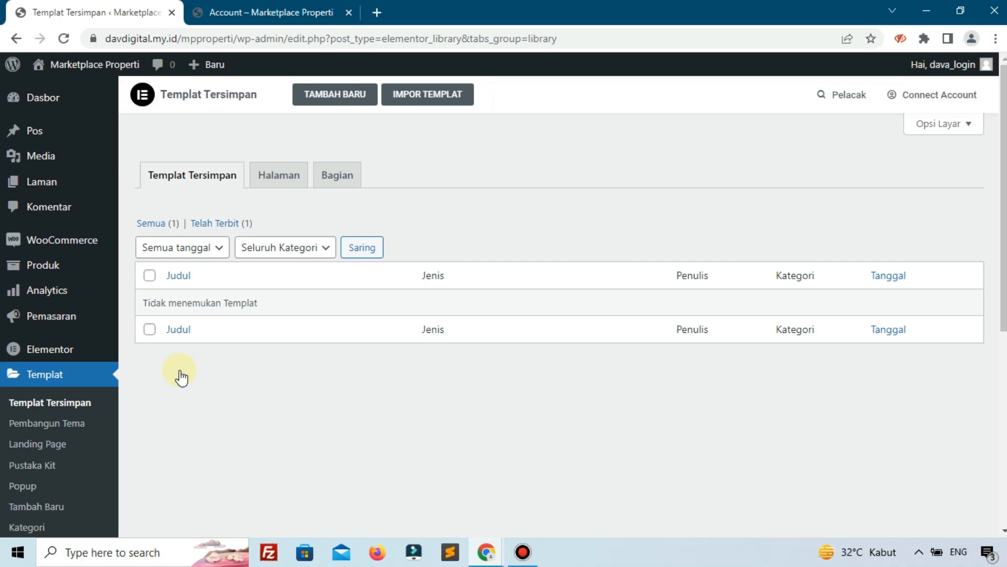
{"action": "left_click", "coordinate": [331, 97]}
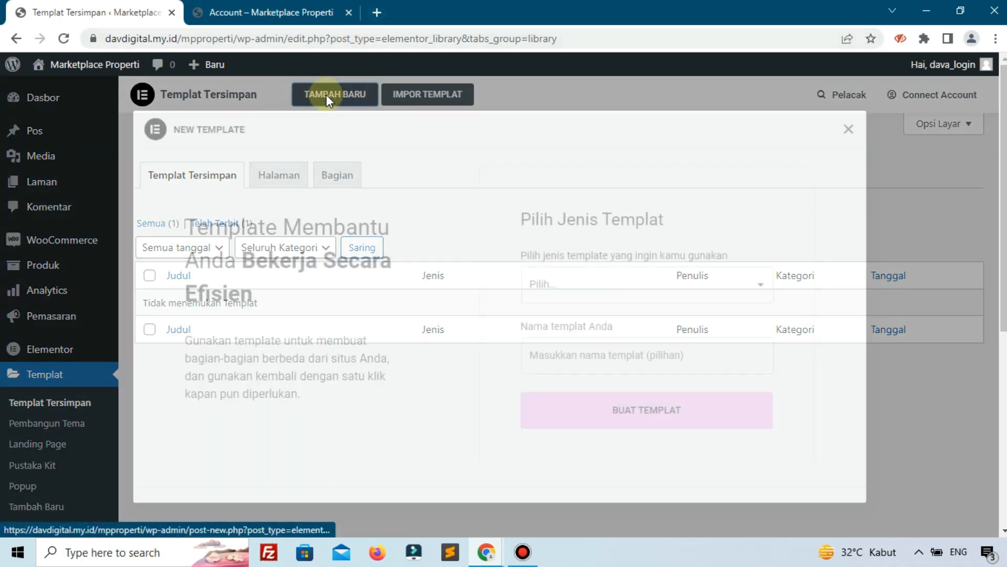
{"action": "left_click", "coordinate": [568, 284]}
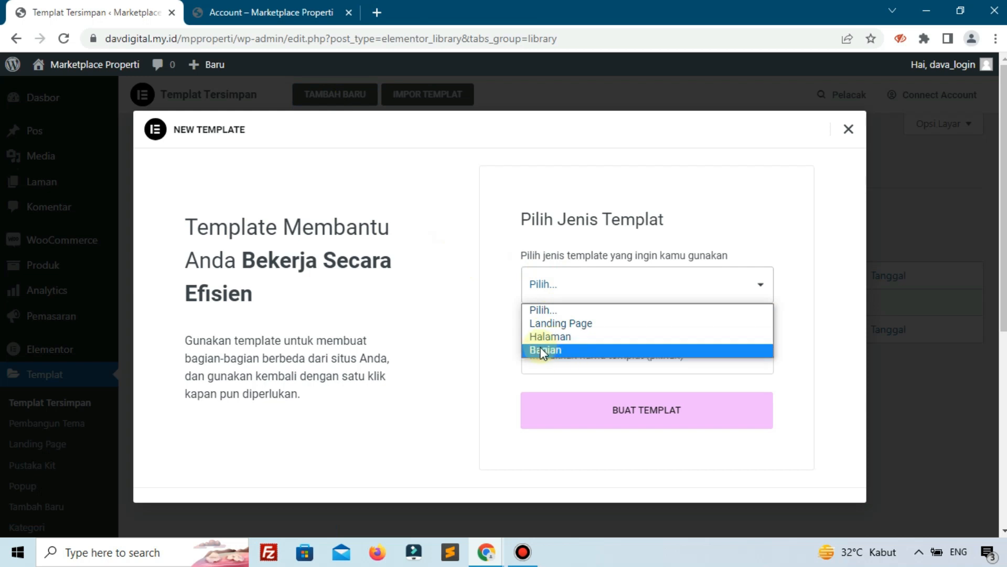
{"action": "left_click", "coordinate": [546, 349]}
{"action": "left_click", "coordinate": [570, 399]}
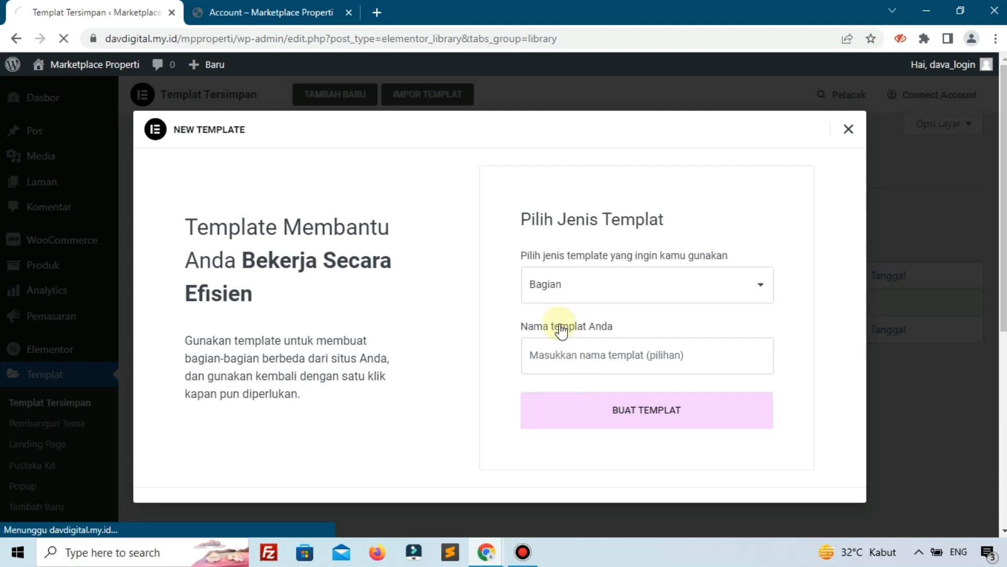
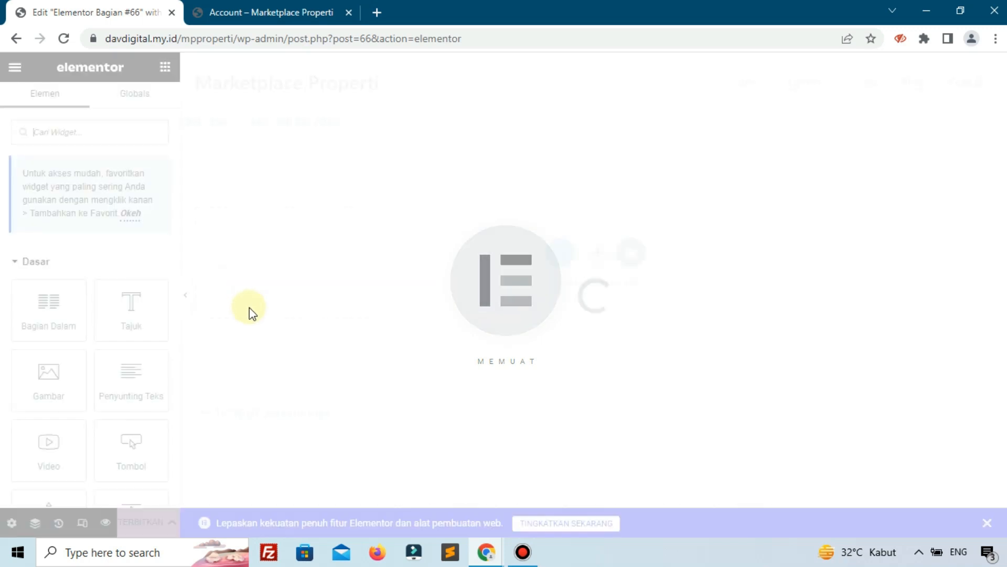
Rename the template to 'Section Panduan' in its settings and publish it.
{"action": "left_click", "coordinate": [7, 527]}
{"action": "left_click", "coordinate": [73, 152]}
{"action": "left_click_drag", "start_coordinate": [137, 159], "coordinate": [19, 152]}
{"action": "type", "text": "Be"}
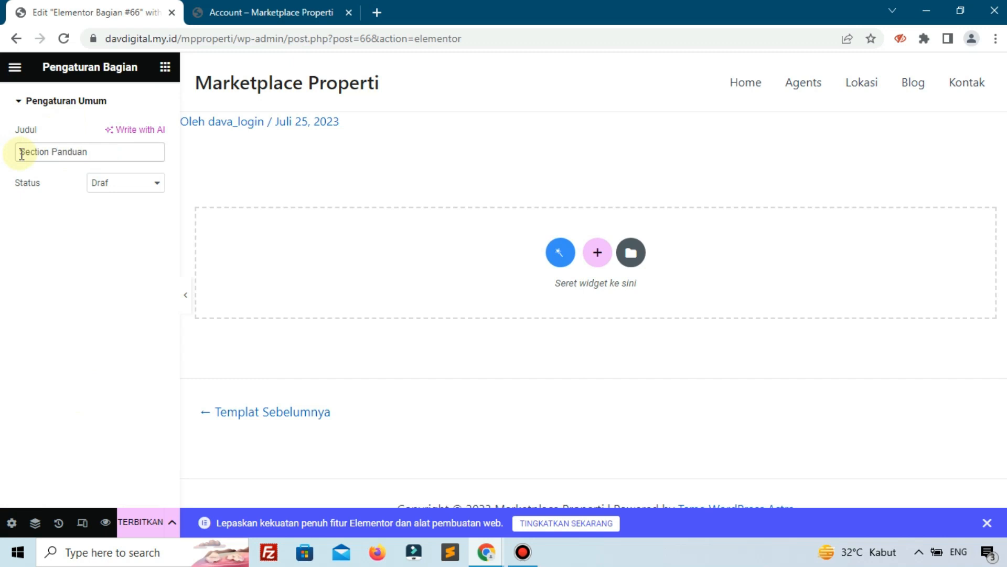
{"action": "left_click", "coordinate": [138, 521]}
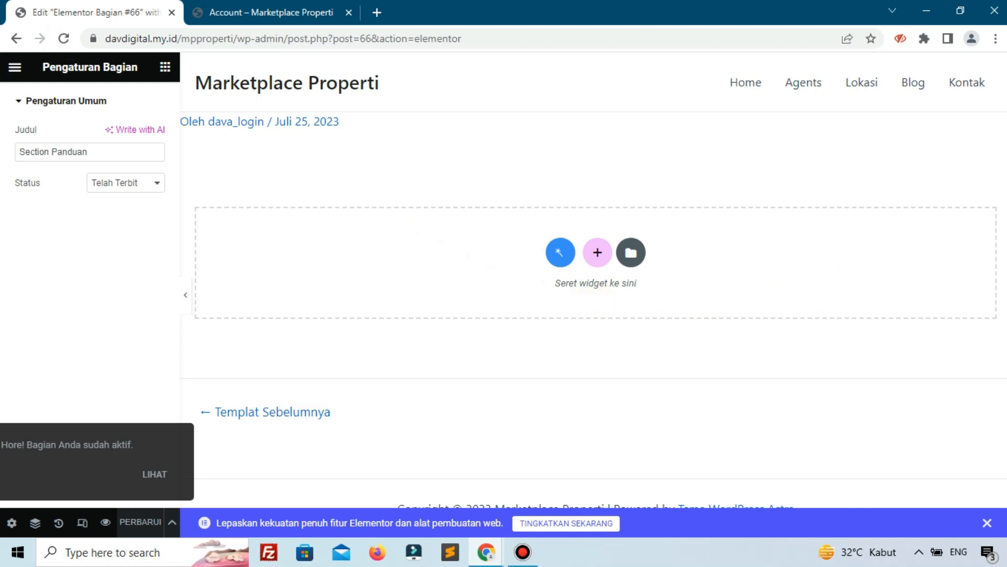
Add a one-column section and try a 3% margin and 6% padding on it.
{"action": "left_click", "coordinate": [597, 252]}
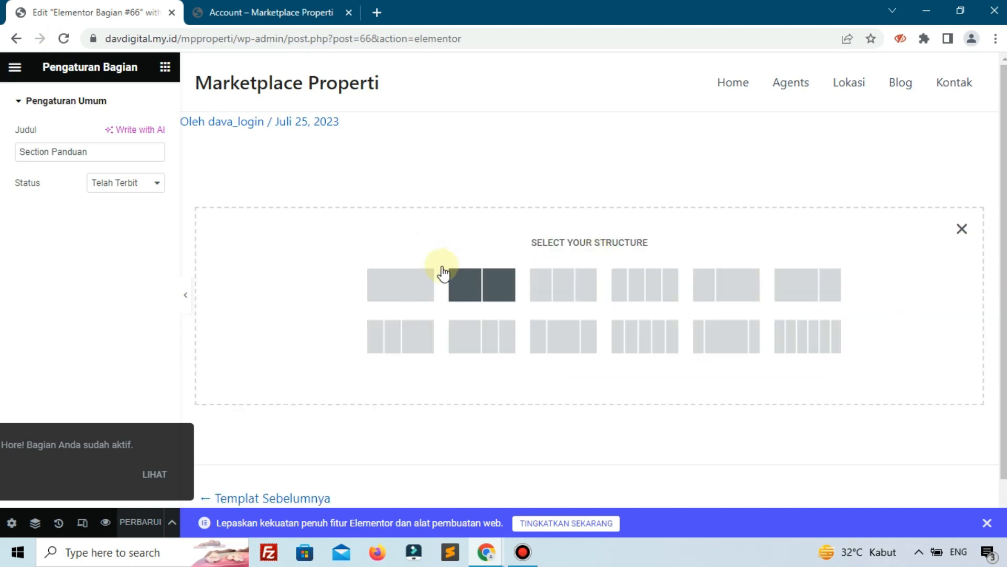
{"action": "left_click", "coordinate": [413, 280]}
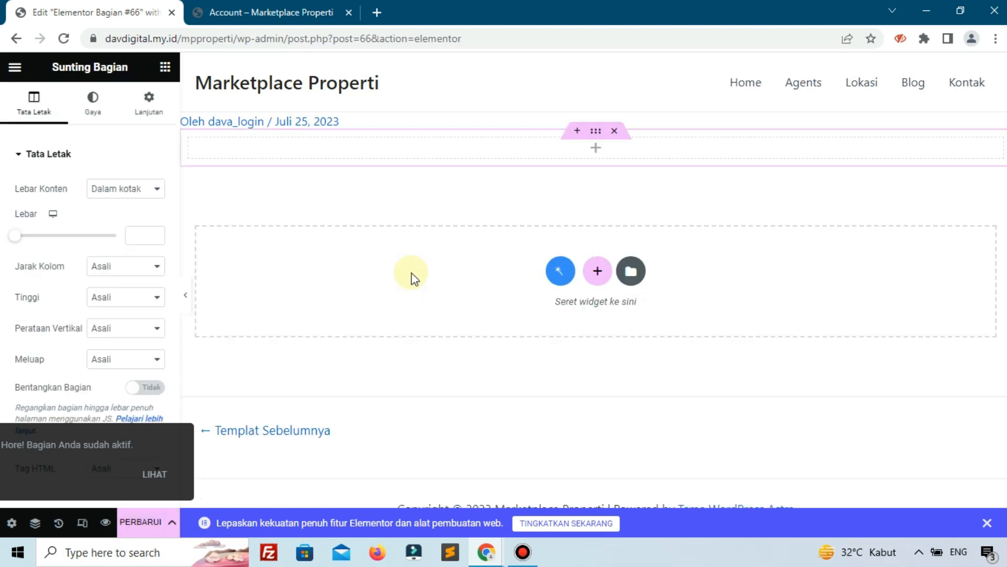
{"action": "left_click", "coordinate": [139, 122]}
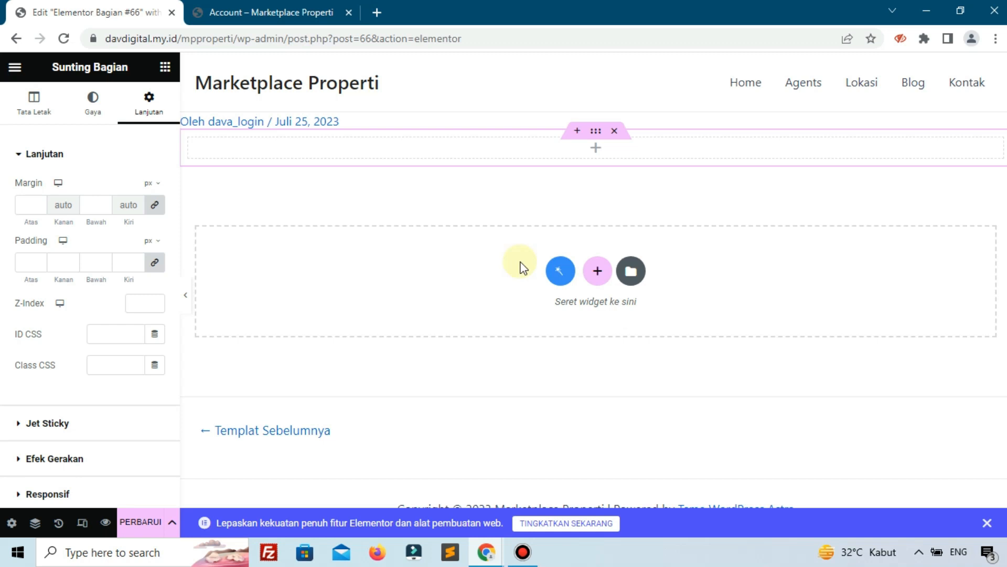
{"action": "left_click", "coordinate": [151, 206]}
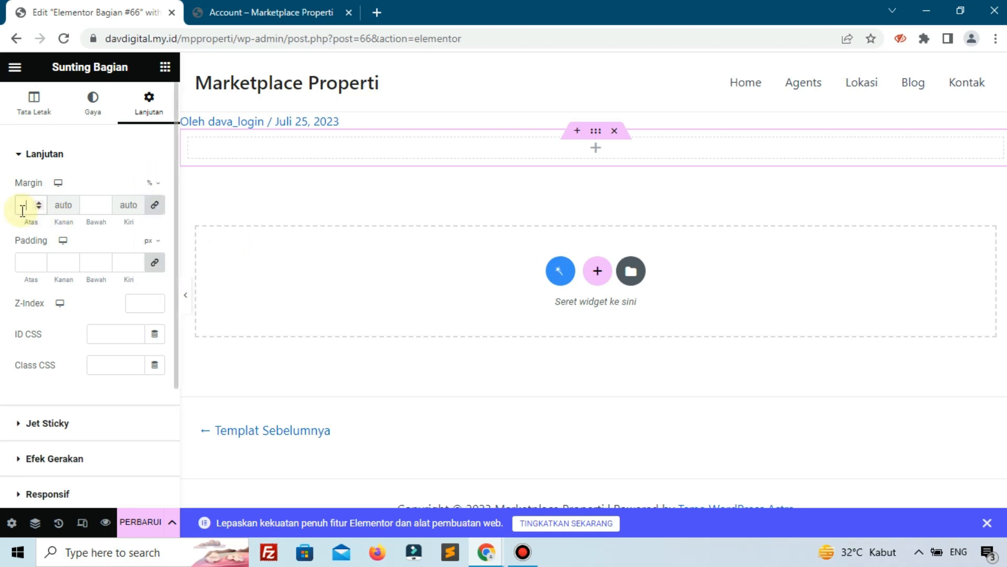
{"action": "type", "text": "3"}
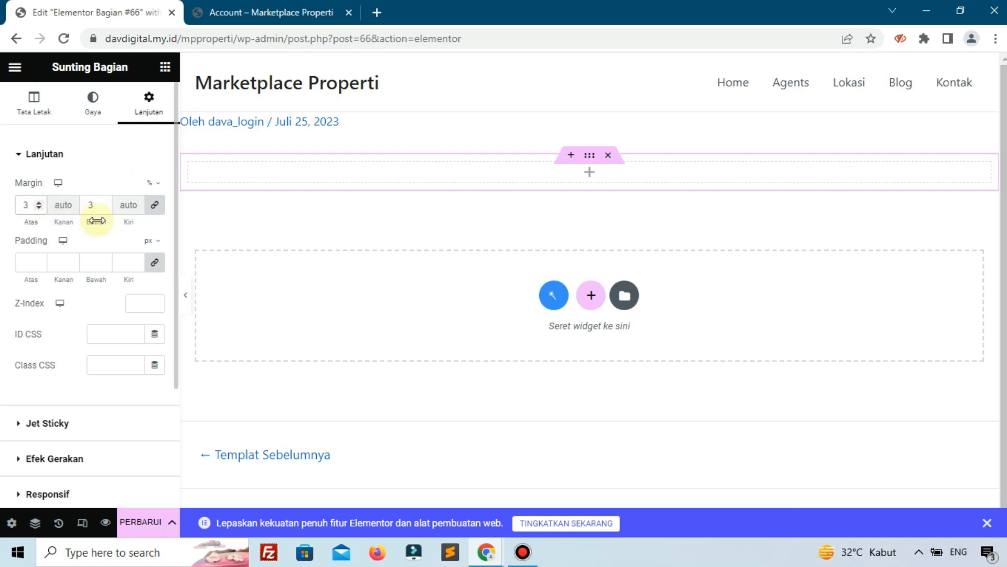
{"action": "left_click", "coordinate": [149, 241]}
{"action": "left_click", "coordinate": [58, 262]}
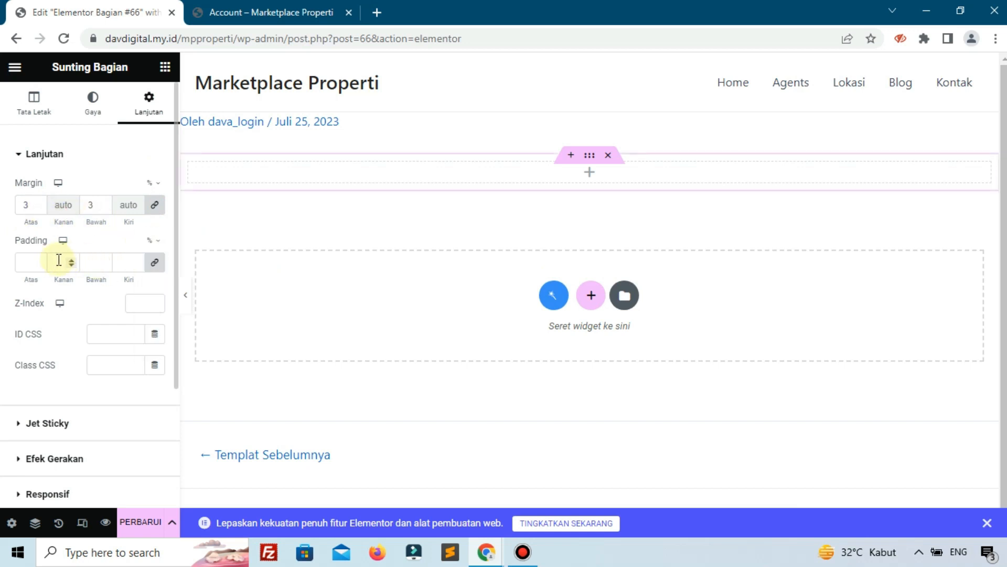
{"action": "type", "text": "6"}
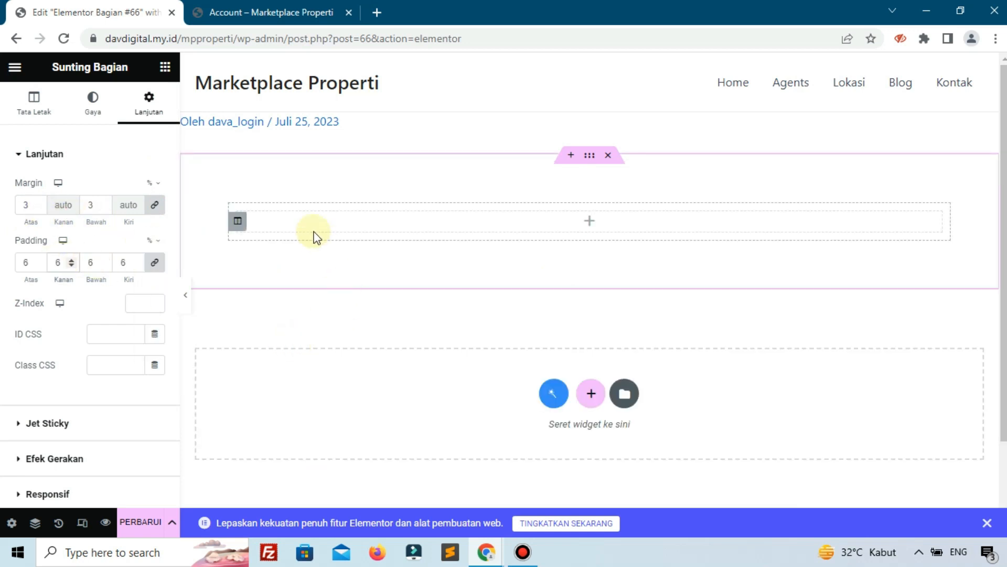
Clear the section's margin and padding so it shrinks to a thin strip.
{"action": "left_click", "coordinate": [236, 223]}
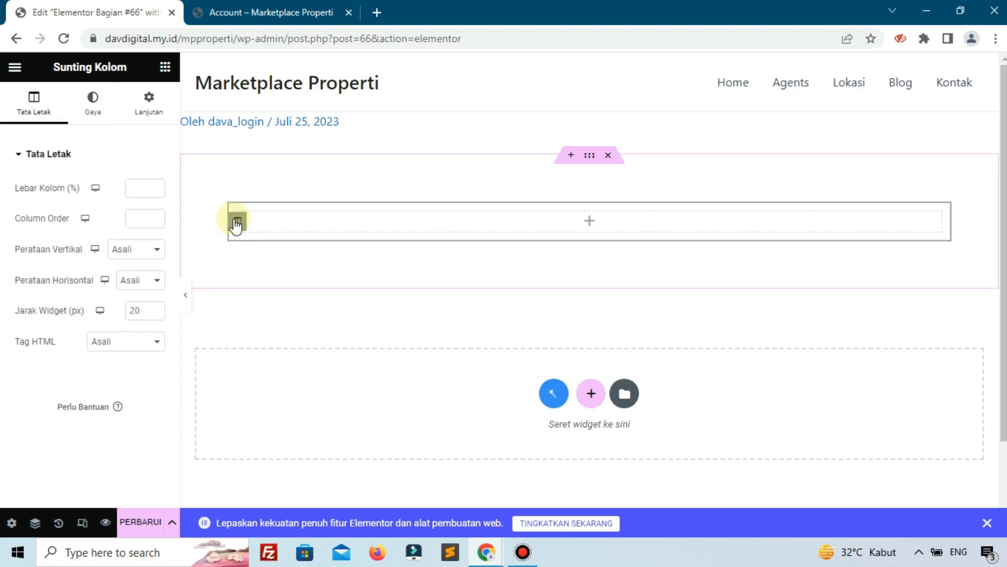
{"action": "left_click", "coordinate": [96, 119]}
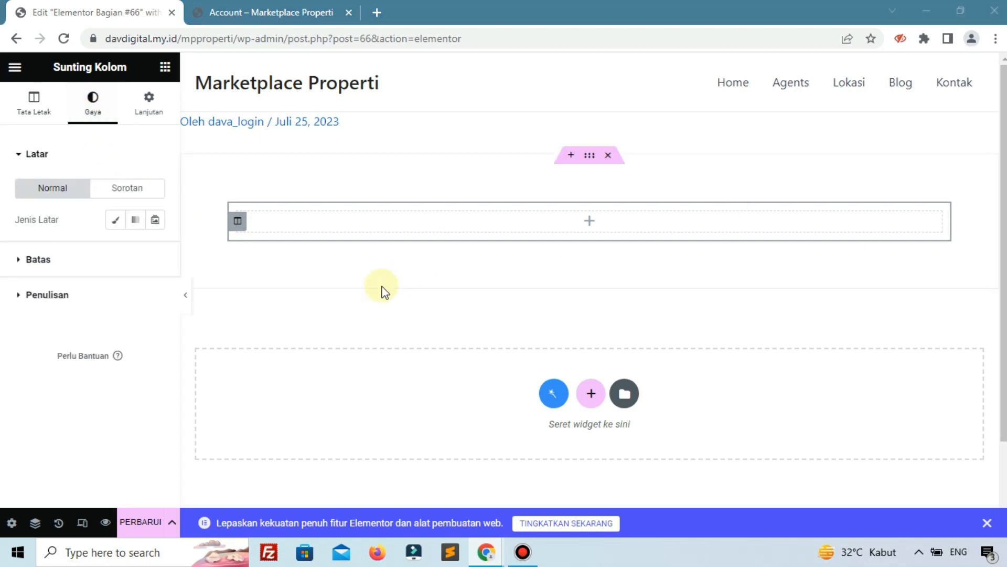
{"action": "left_click", "coordinate": [583, 155]}
{"action": "left_click", "coordinate": [96, 207]}
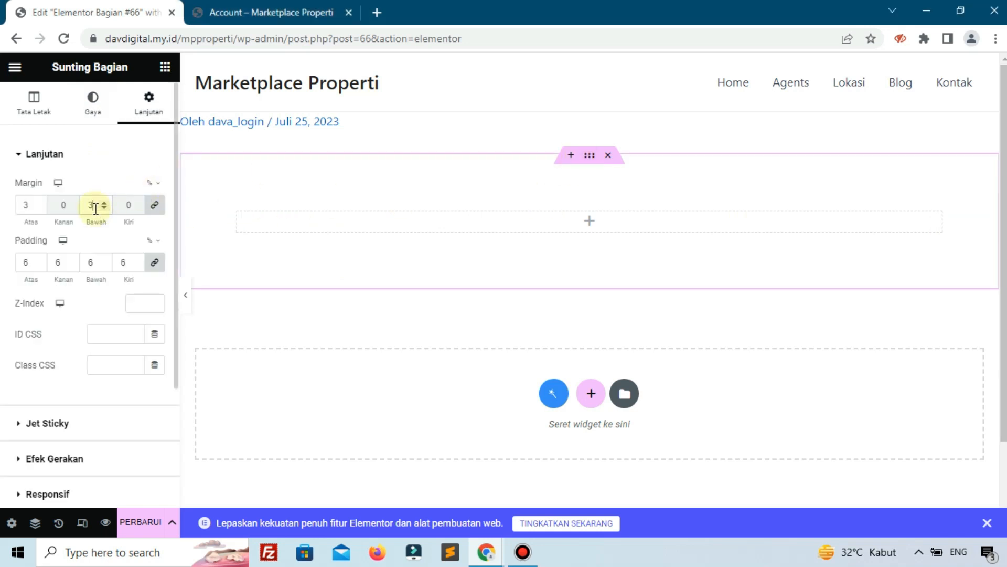
{"action": "key", "text": "BackSpace"}
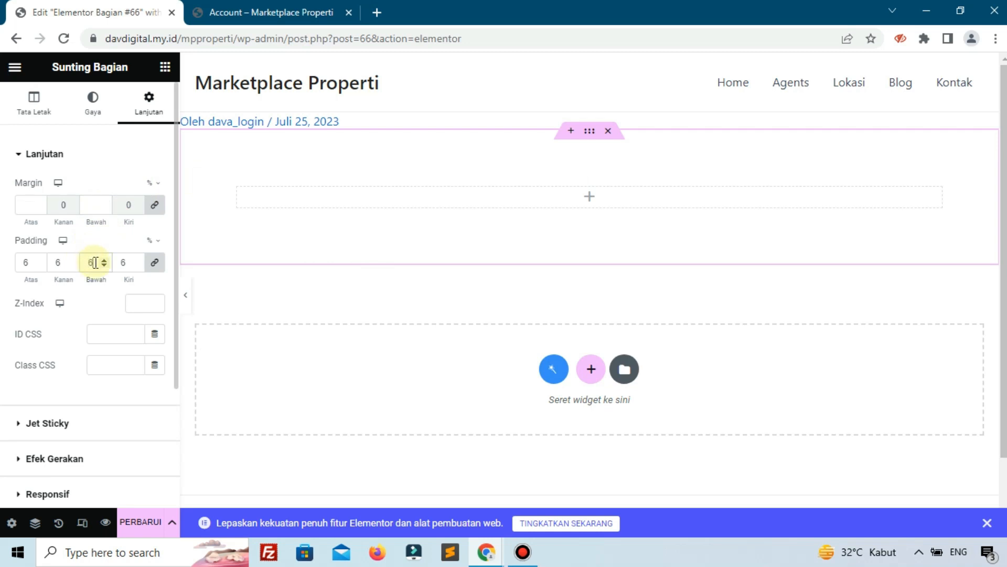
{"action": "key", "text": "BackSpace"}
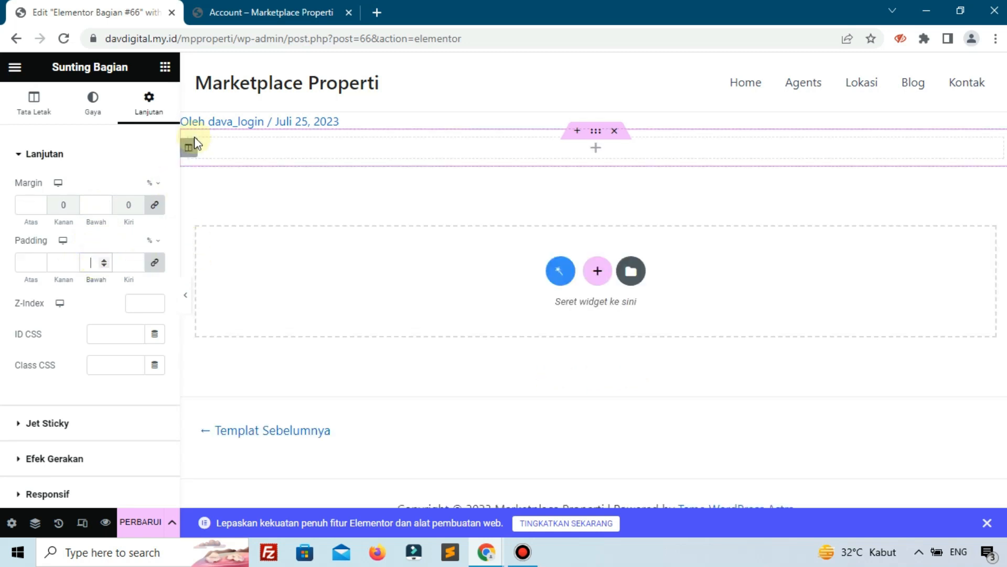
{"action": "left_click", "coordinate": [189, 150]}
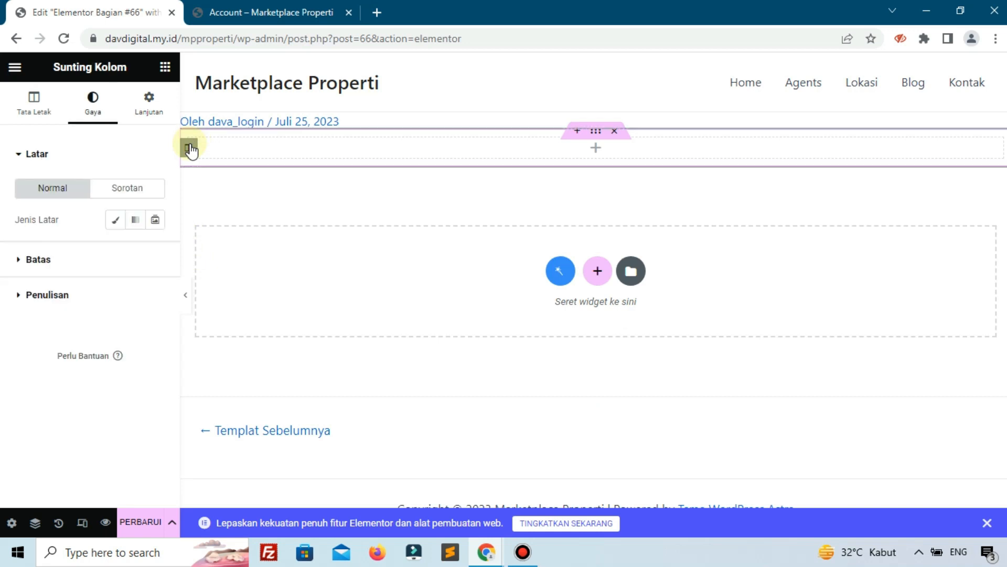
Give the column a 3% margin and 6% padding on every side.
{"action": "left_click", "coordinate": [149, 103]}
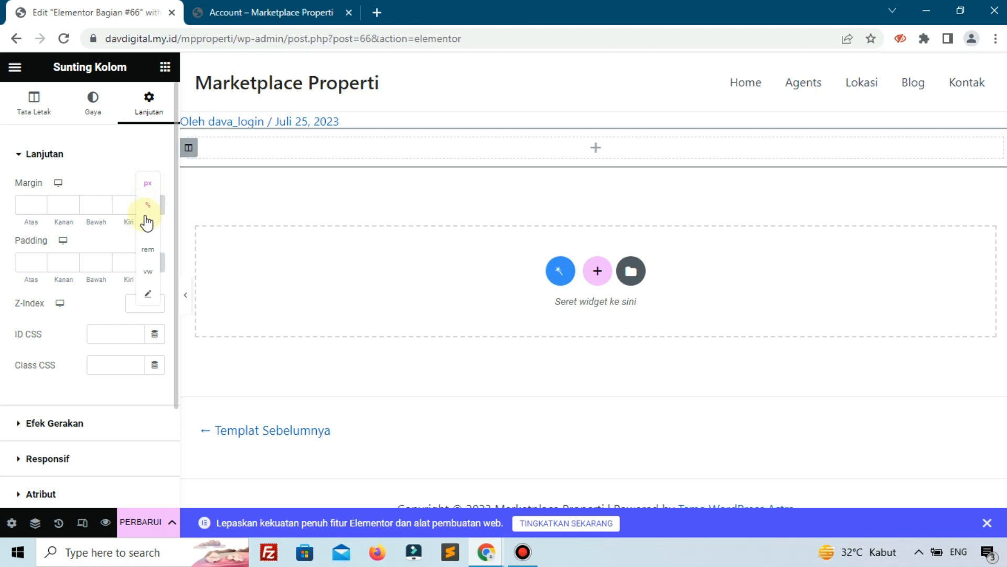
{"action": "left_click", "coordinate": [146, 210]}
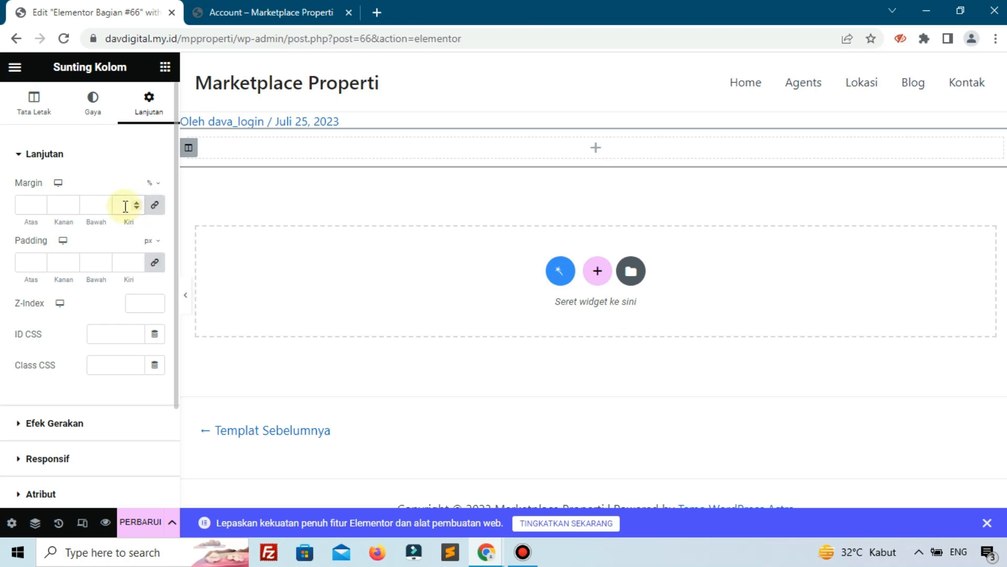
{"action": "mouse_move", "coordinate": [151, 241]}
{"action": "left_click", "coordinate": [146, 267]}
{"action": "type", "text": "6"}
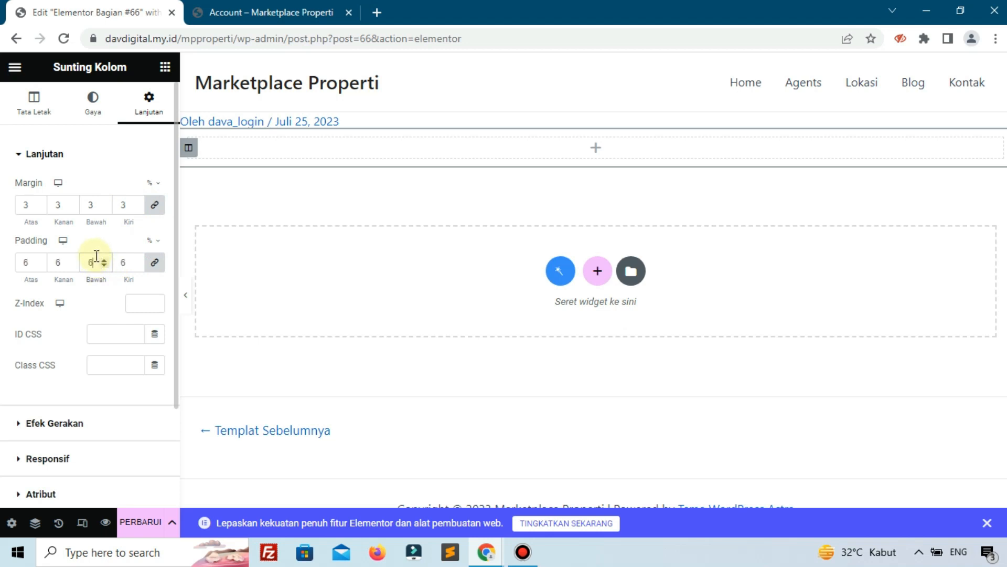
Drag a Heading (Tajuk) widget into the column.
{"action": "left_click", "coordinate": [80, 110]}
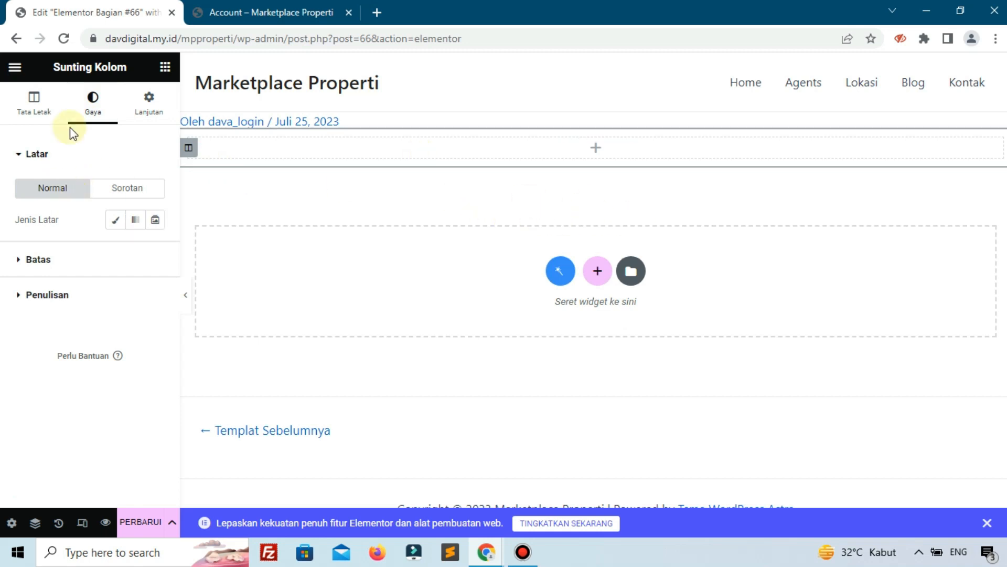
{"action": "left_click", "coordinate": [164, 66]}
{"action": "left_click_drag", "start_coordinate": [131, 307], "coordinate": [285, 153]}
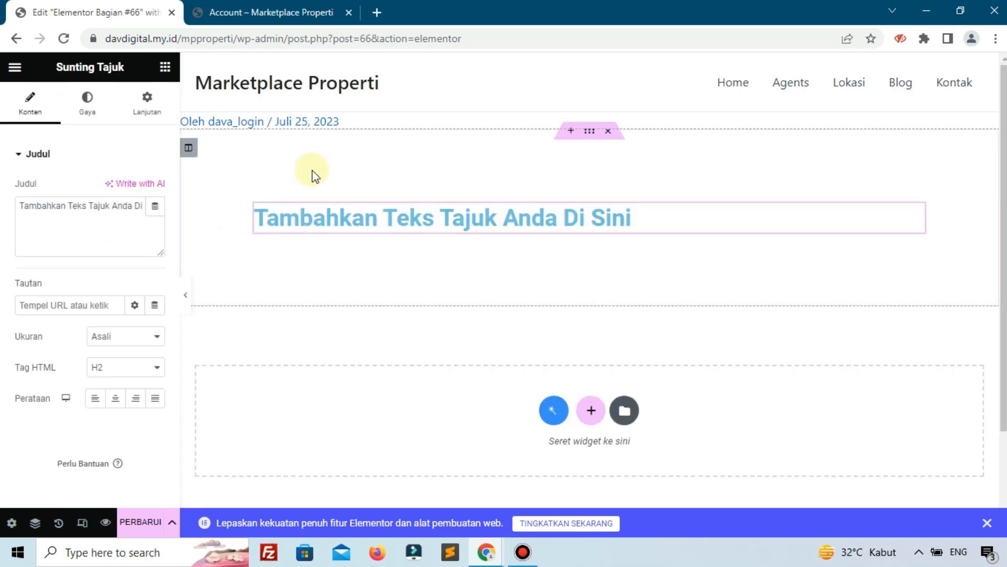
Add a faint, mostly transparent box shadow to the heading's column.
{"action": "left_click", "coordinate": [189, 148]}
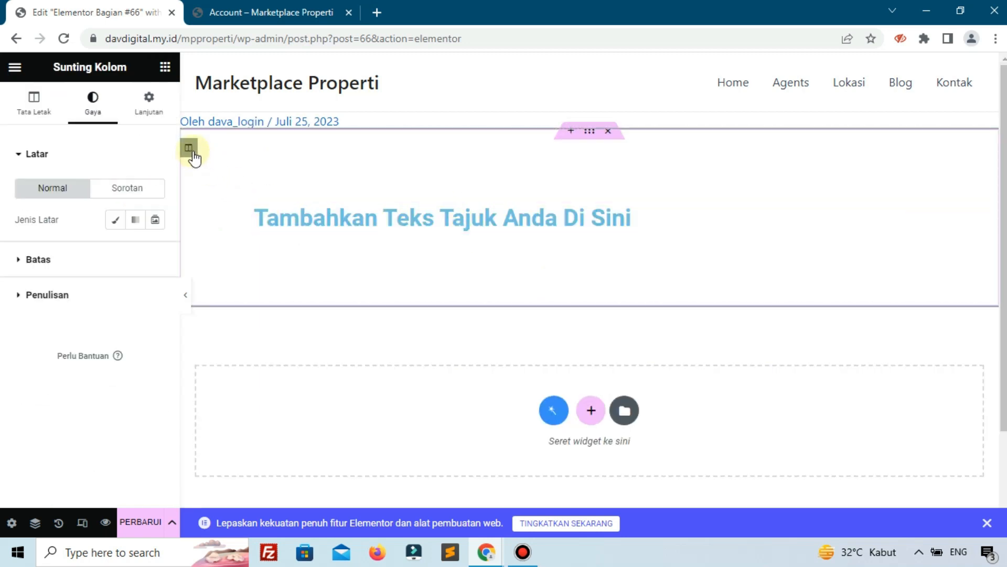
{"action": "left_click", "coordinate": [74, 267]}
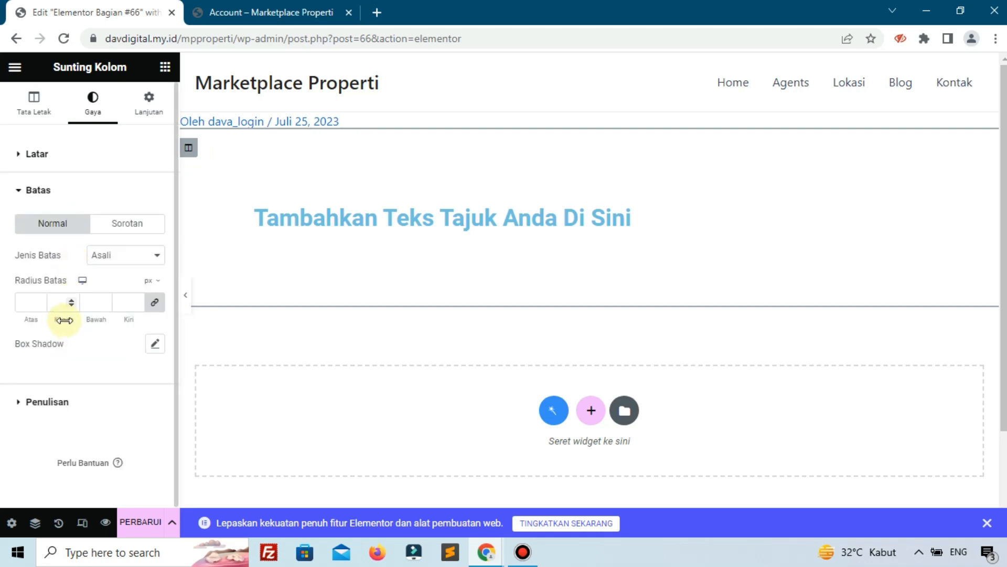
{"action": "left_click", "coordinate": [155, 344]}
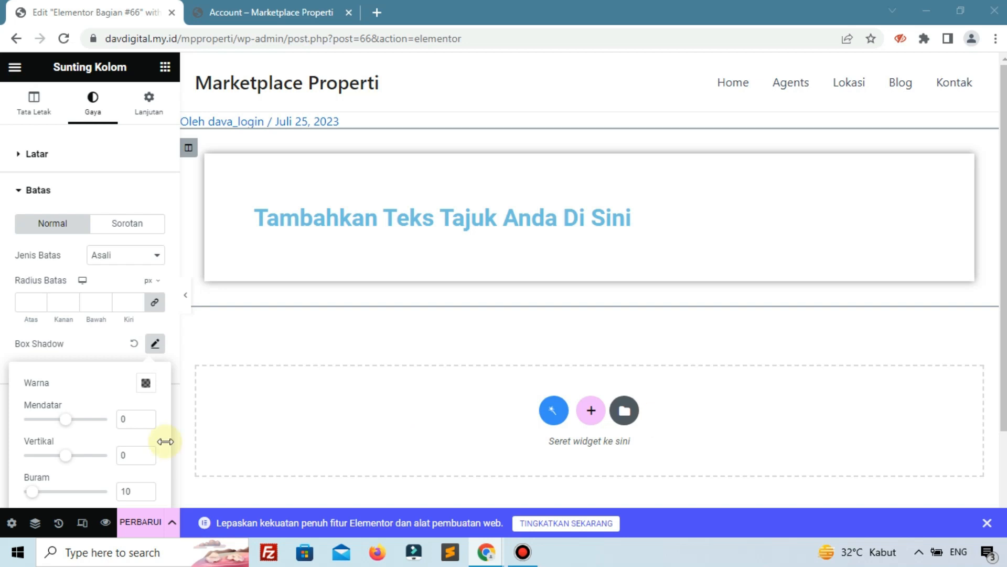
{"action": "left_click", "coordinate": [145, 383]}
{"action": "left_click", "coordinate": [84, 326]}
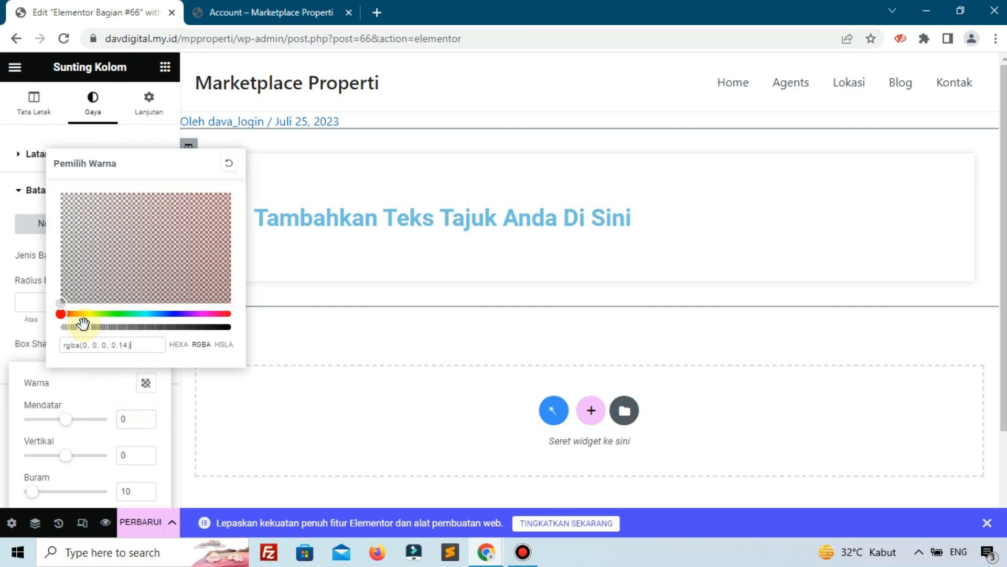
{"action": "left_click_drag", "start_coordinate": [83, 324], "coordinate": [79, 325]}
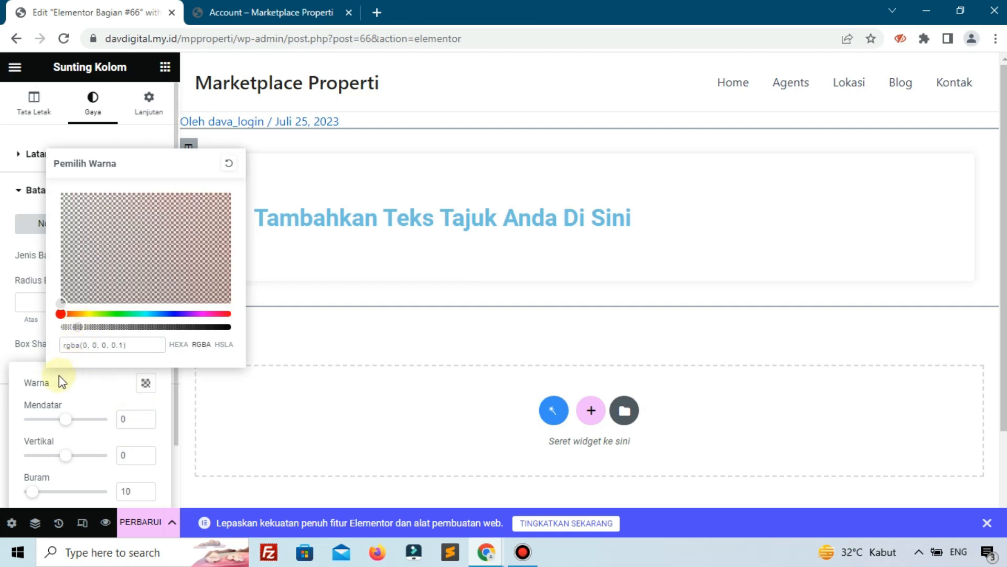
Round the column's border radius to 15 px on all corners.
{"action": "left_click", "coordinate": [19, 342]}
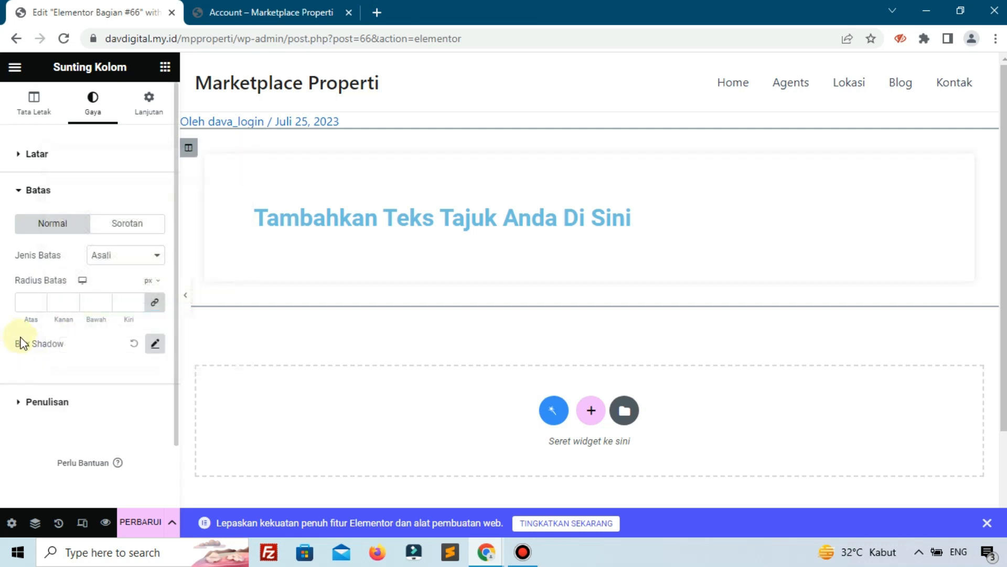
{"action": "type", "text": "15"}
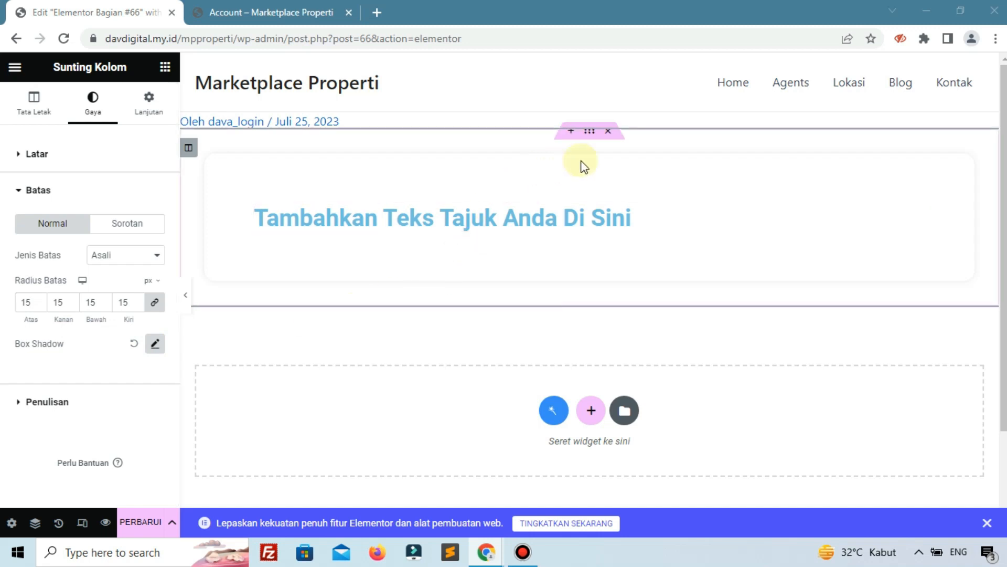
{"action": "left_click", "coordinate": [588, 135]}
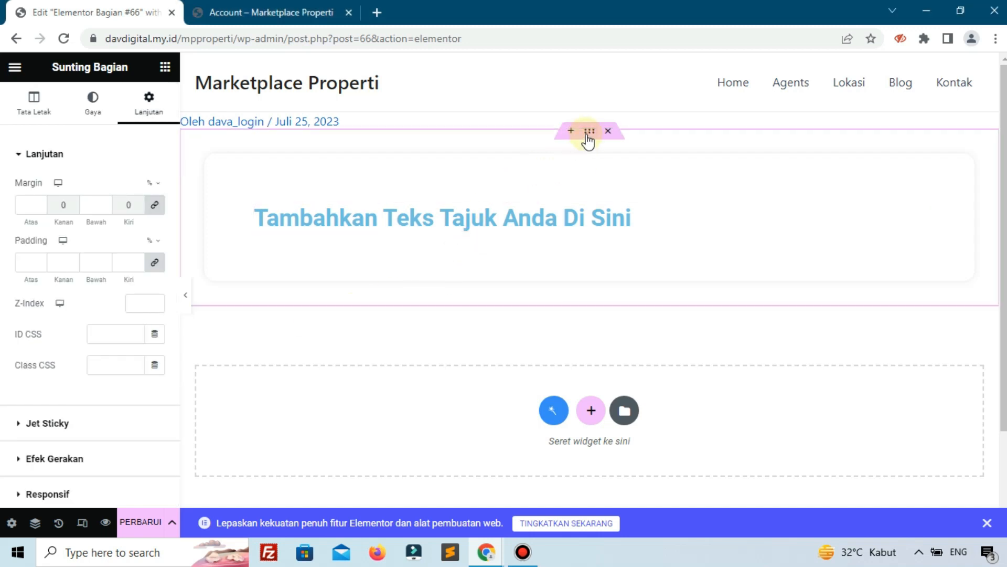
Unlink the section margins and set top to 6% and bottom to 7%.
{"action": "left_click", "coordinate": [155, 205]}
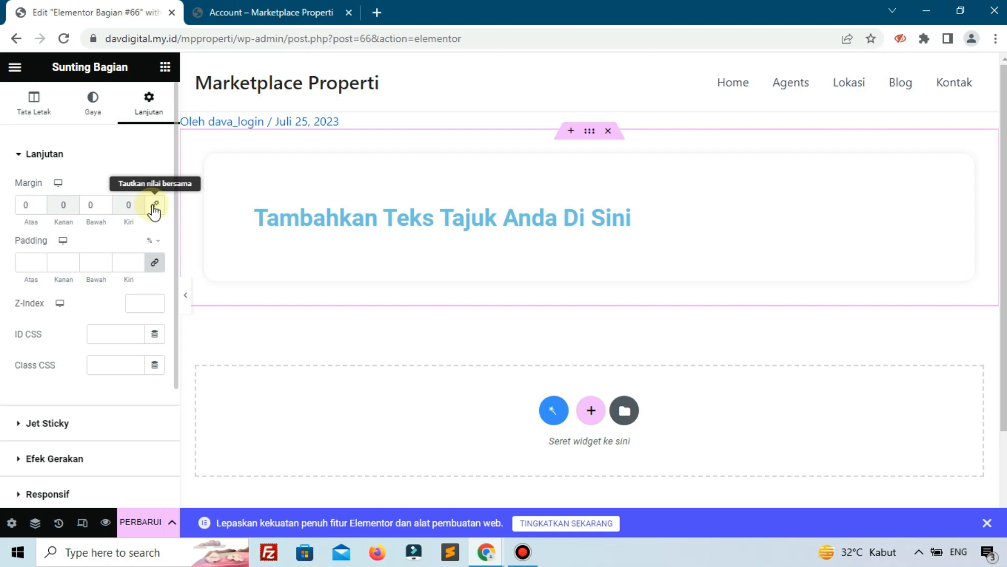
{"action": "left_click", "coordinate": [38, 202]}
{"action": "left_click", "coordinate": [38, 201]}
{"action": "left_click", "coordinate": [38, 201]}
{"action": "left_click", "coordinate": [38, 201]}
{"action": "left_click", "coordinate": [38, 201]}
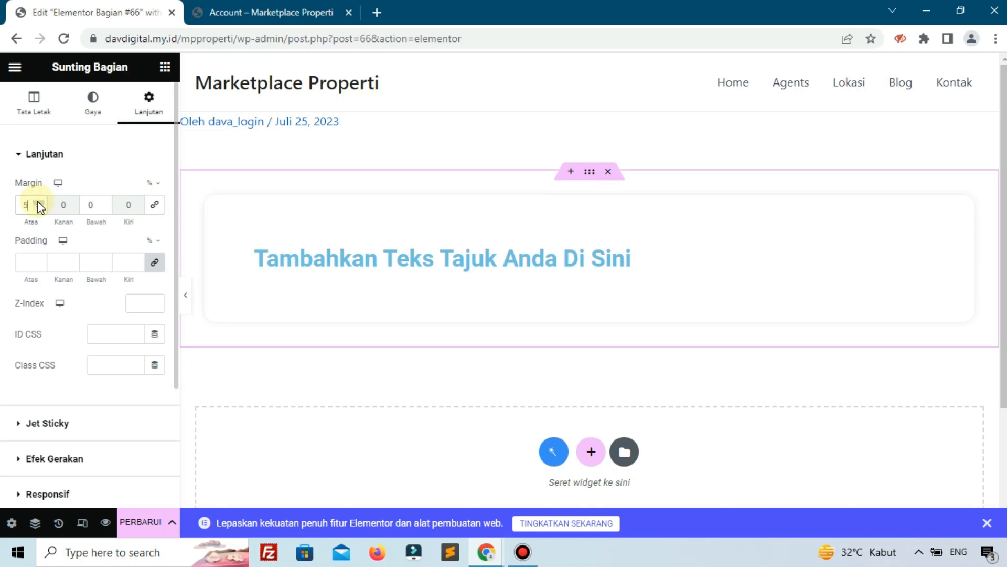
{"action": "left_click", "coordinate": [37, 201]}
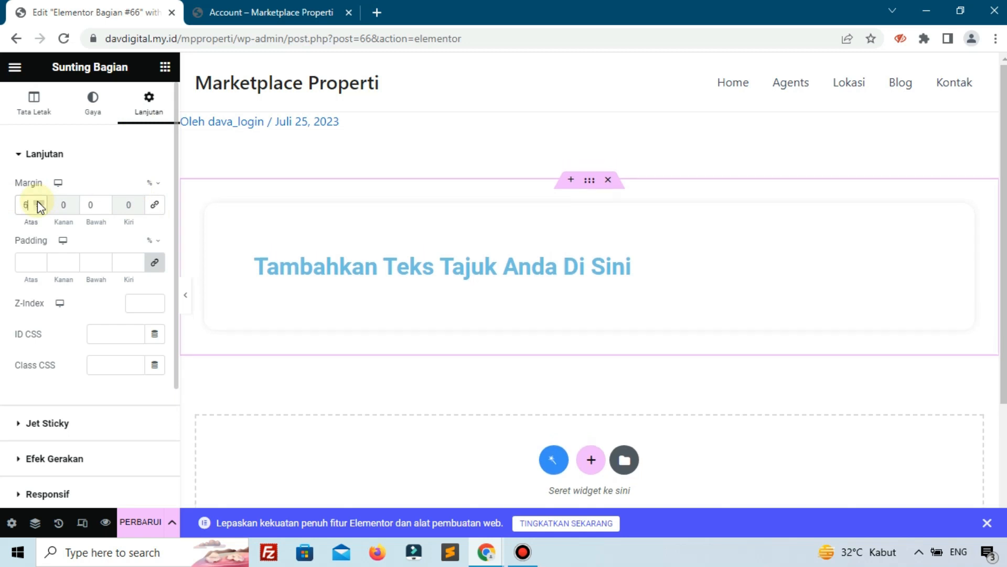
{"action": "left_click", "coordinate": [104, 202]}
{"action": "left_click", "coordinate": [104, 202]}
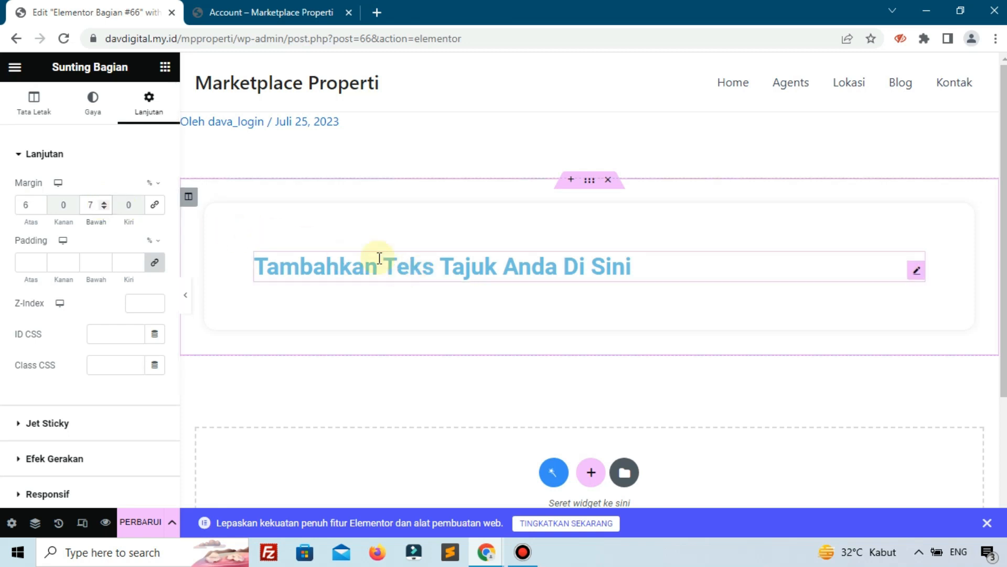
Change the heading text to 'Panduan Untuk Agent', checking the live Account page for reference.
{"action": "left_click", "coordinate": [380, 258]}
{"action": "left_click", "coordinate": [94, 210]}
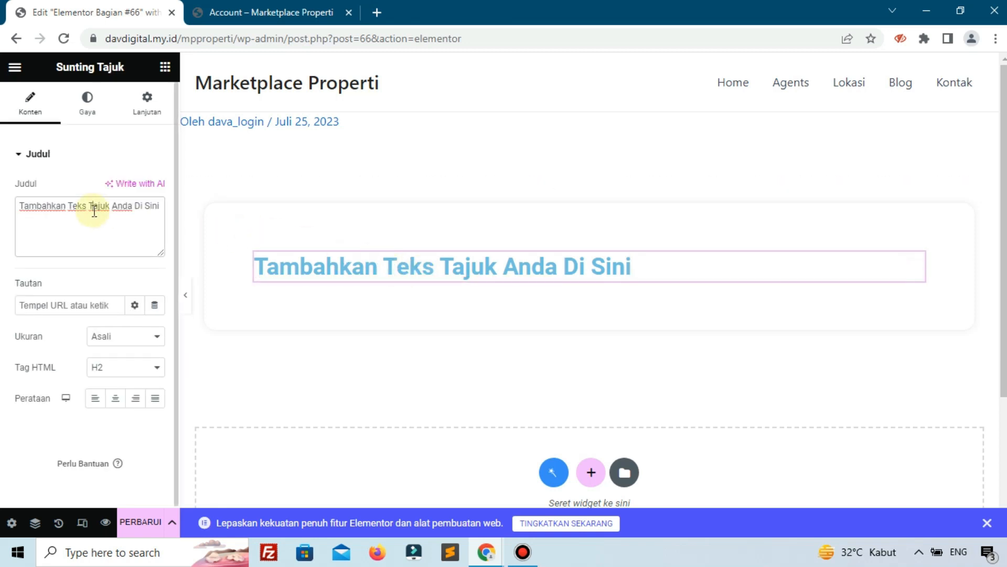
{"action": "key", "text": "ctrl+a"}
{"action": "type", "text": "Panduan Untu"}
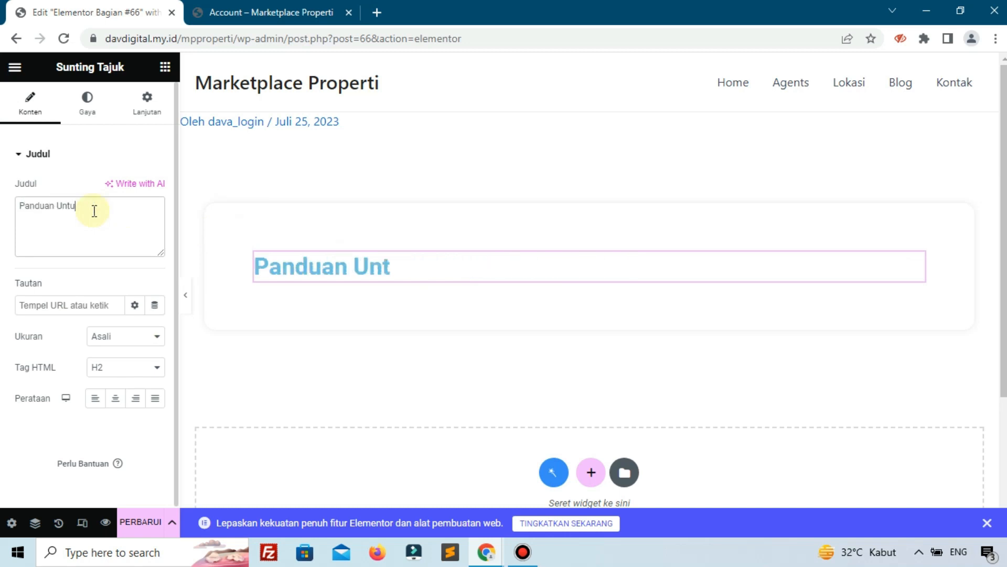
{"action": "type", "text": "k Agent"}
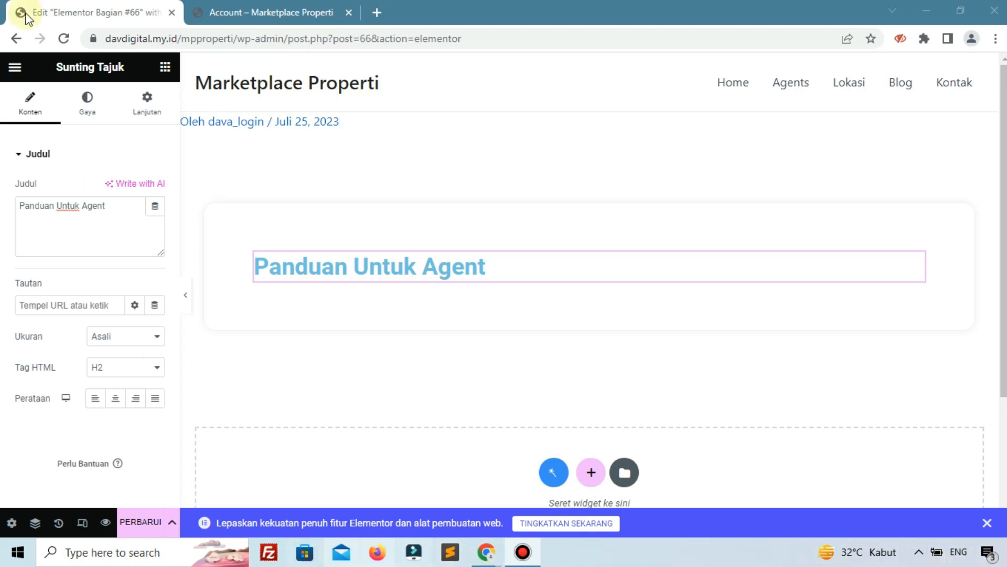
{"action": "left_click", "coordinate": [336, 10]}
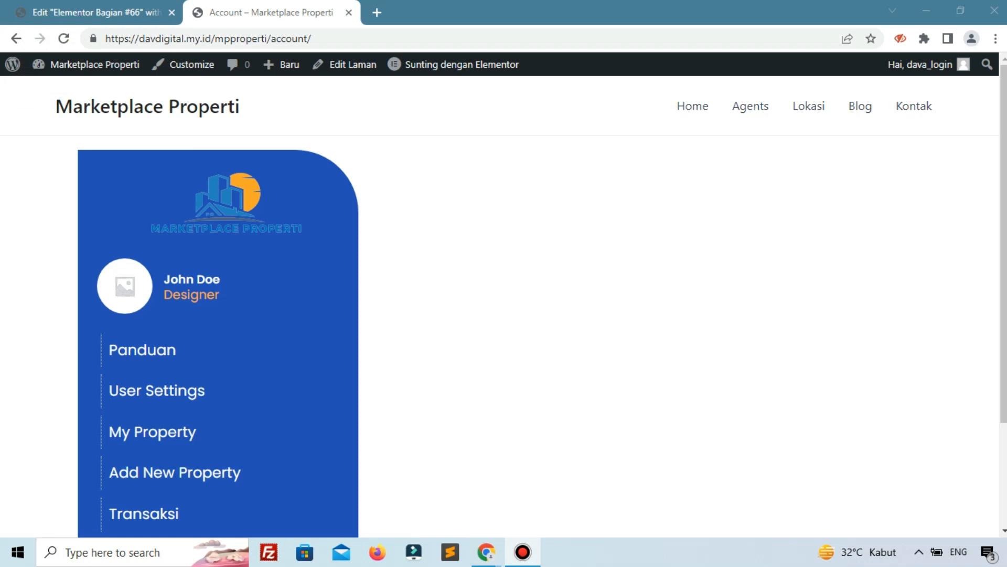
{"action": "left_click", "coordinate": [28, 10]}
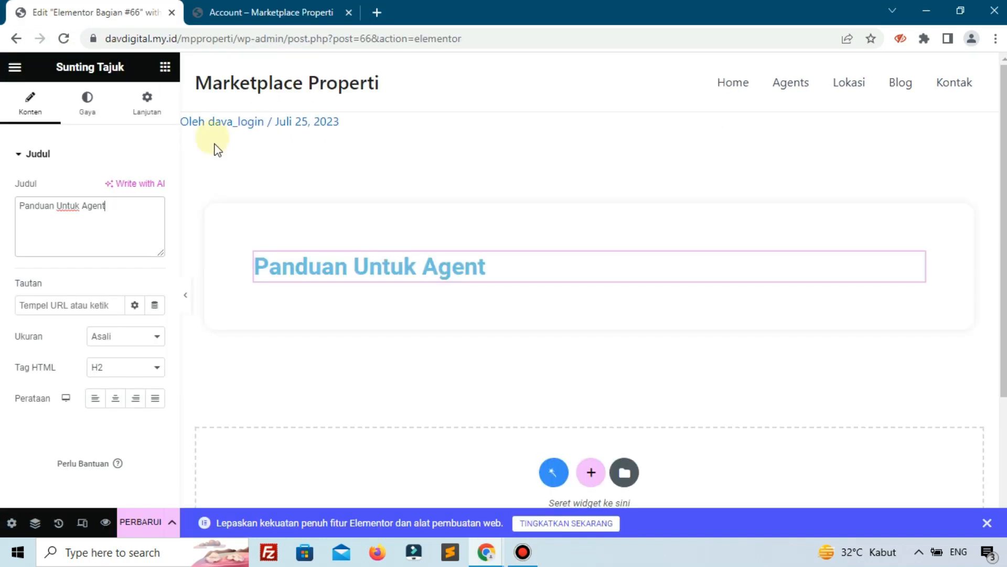
Style the heading black, Poppins, 25 px, and drop a Text Editor widget beneath it.
{"action": "left_click", "coordinate": [86, 102]}
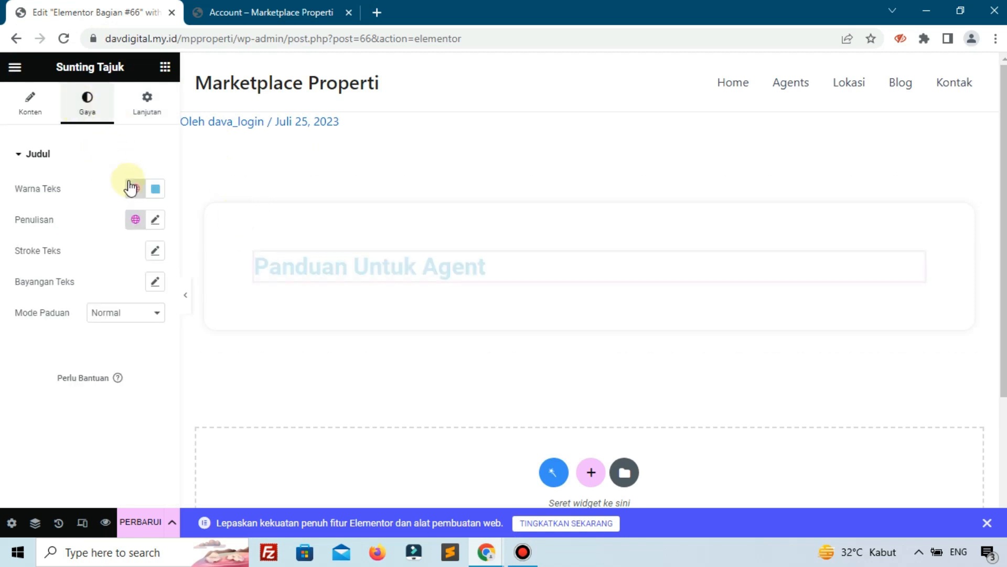
{"action": "left_click", "coordinate": [155, 189]}
{"action": "left_click", "coordinate": [205, 358]}
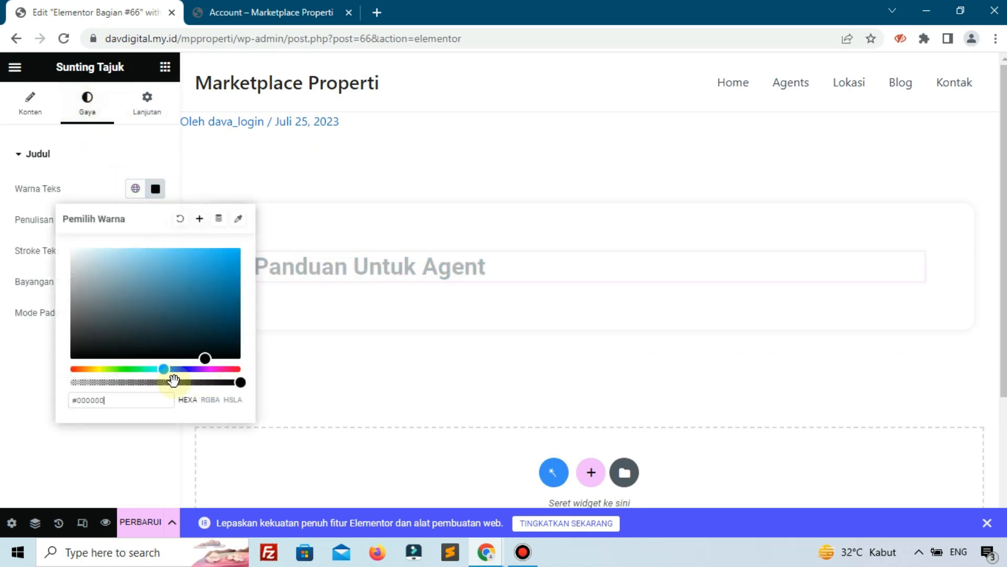
{"action": "left_click", "coordinate": [36, 387]}
{"action": "left_click", "coordinate": [155, 219]}
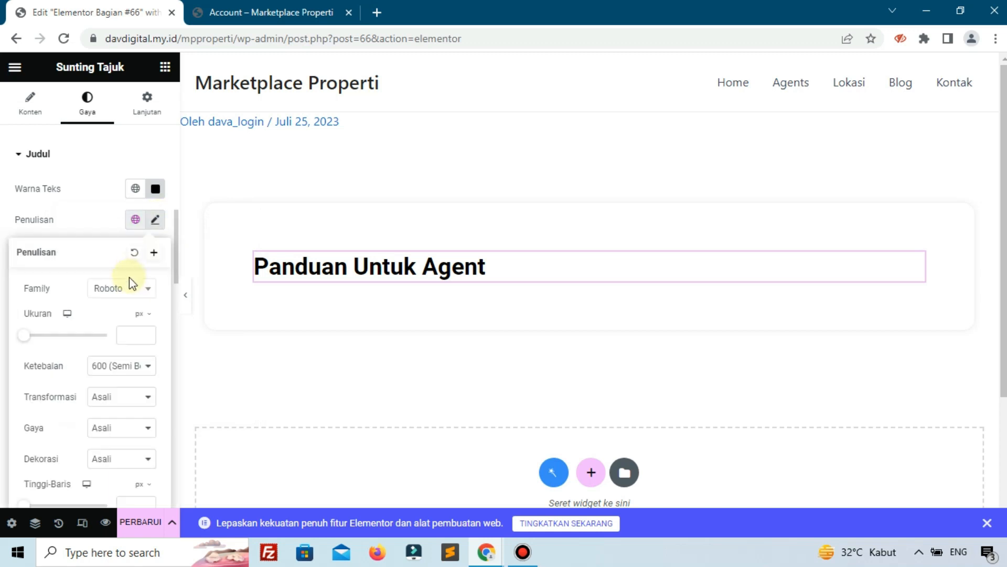
{"action": "left_click", "coordinate": [129, 291]}
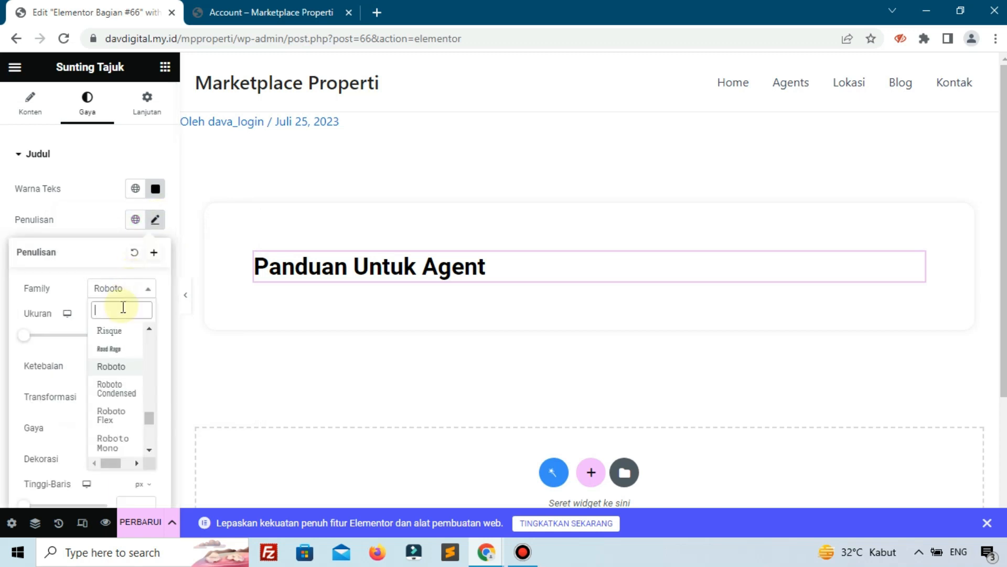
{"action": "type", "text": "pop"}
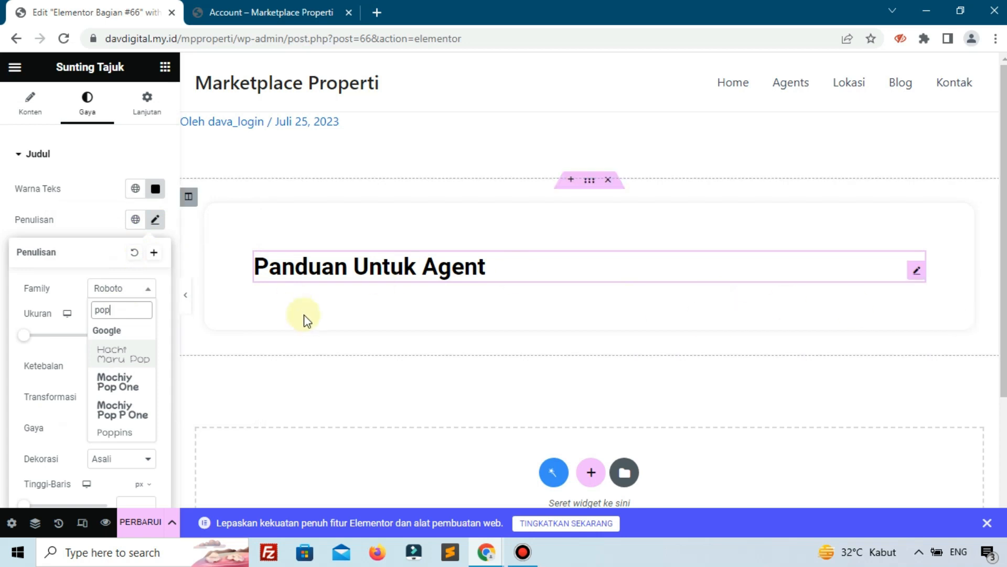
{"action": "left_click", "coordinate": [108, 444]}
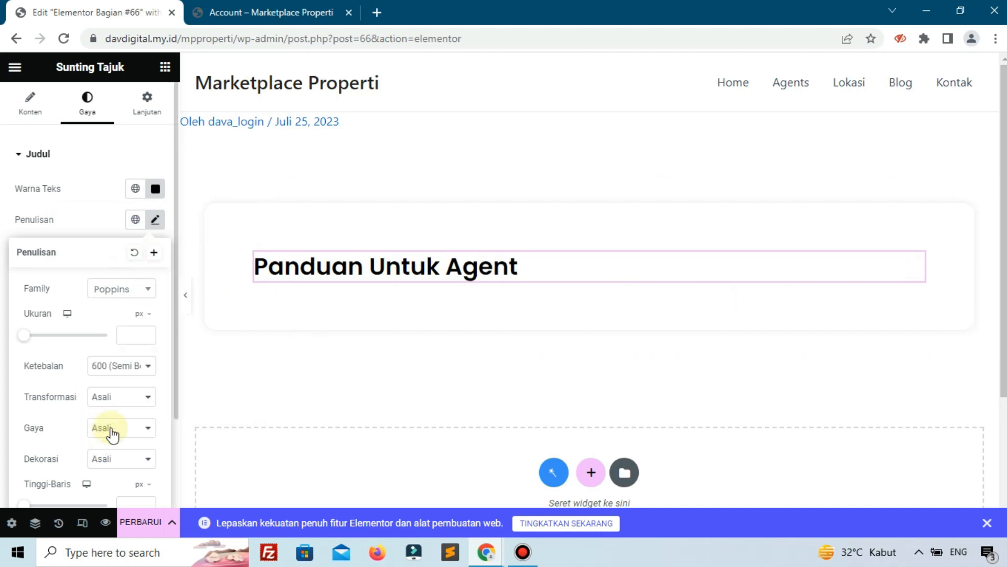
{"action": "type", "text": "25"}
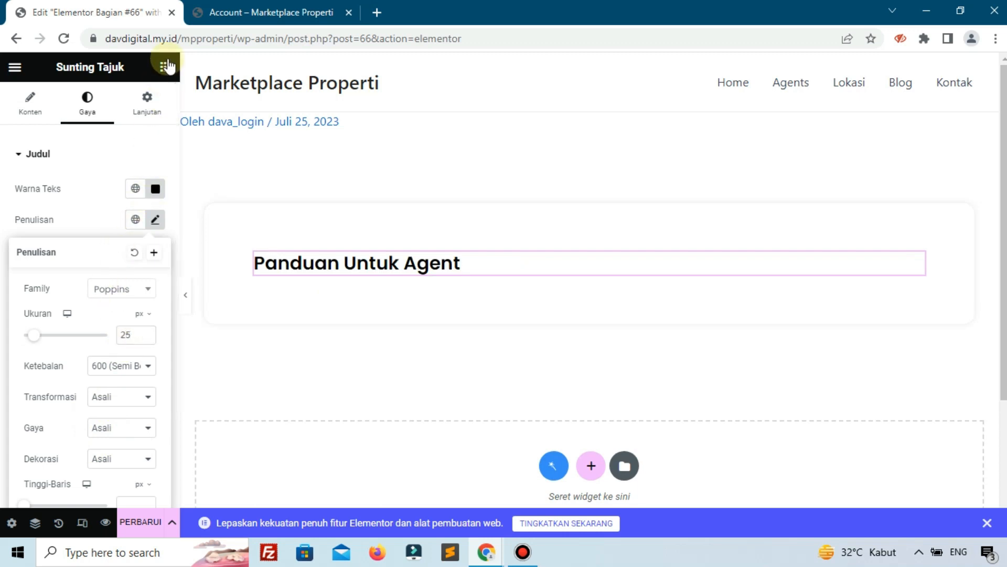
{"action": "left_click", "coordinate": [167, 66]}
{"action": "left_click_drag", "start_coordinate": [131, 374], "coordinate": [282, 278]}
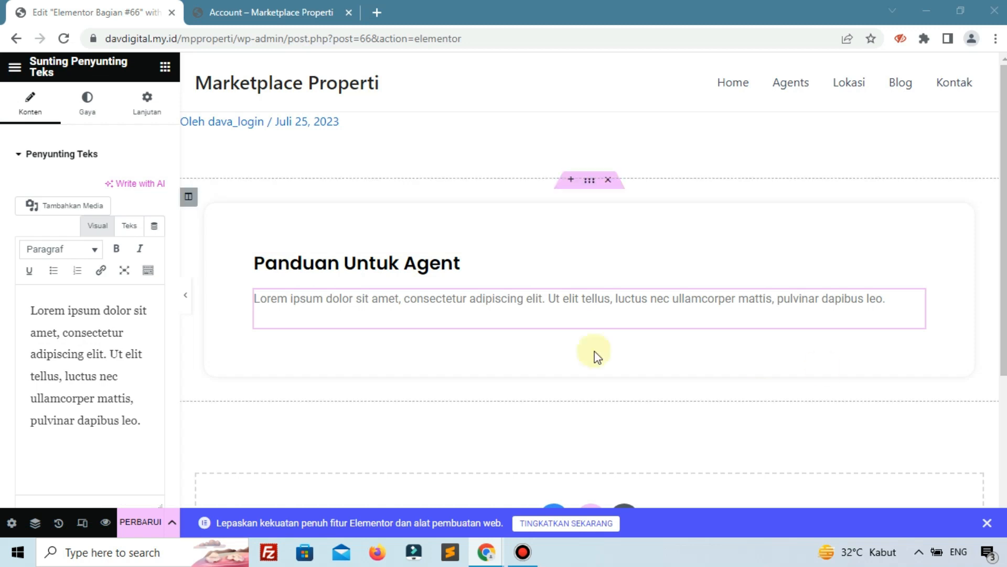
Replace the placeholder with the pasted intro sentence and set it to Poppins 15 px.
{"action": "triple_click", "coordinate": [106, 376]}
{"action": "type", "text": "Silakan lihat panduan berikut ini untuk melakukan pengaturan dan pembuatan properti anda"}
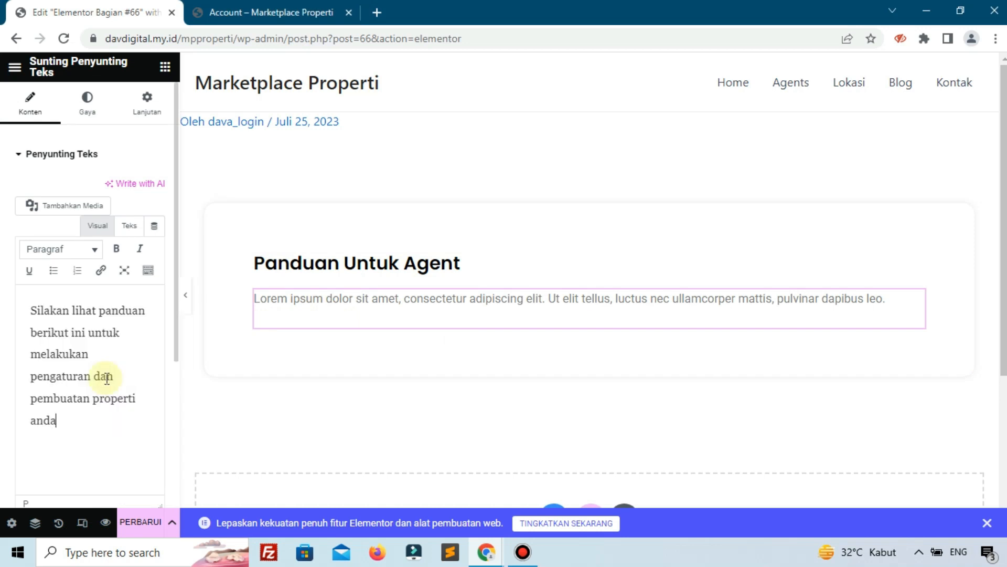
{"action": "left_click", "coordinate": [91, 122]}
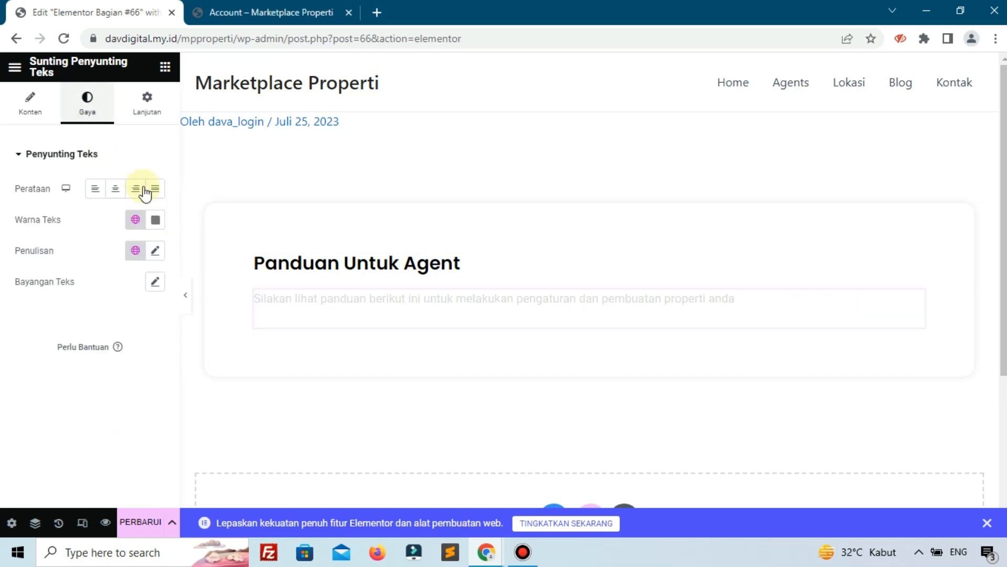
{"action": "left_click", "coordinate": [152, 252]}
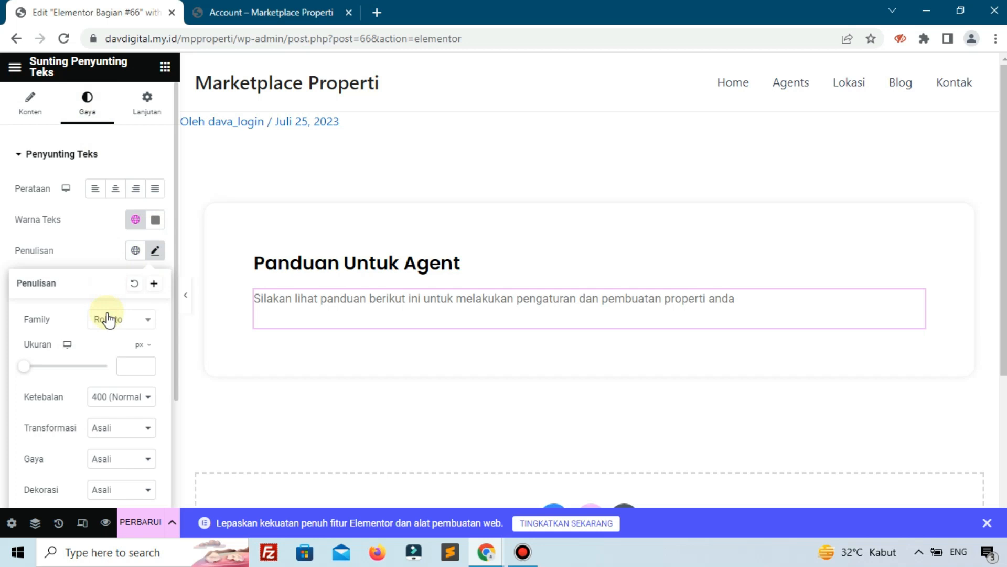
{"action": "left_click", "coordinate": [106, 319]}
{"action": "type", "text": "pop"}
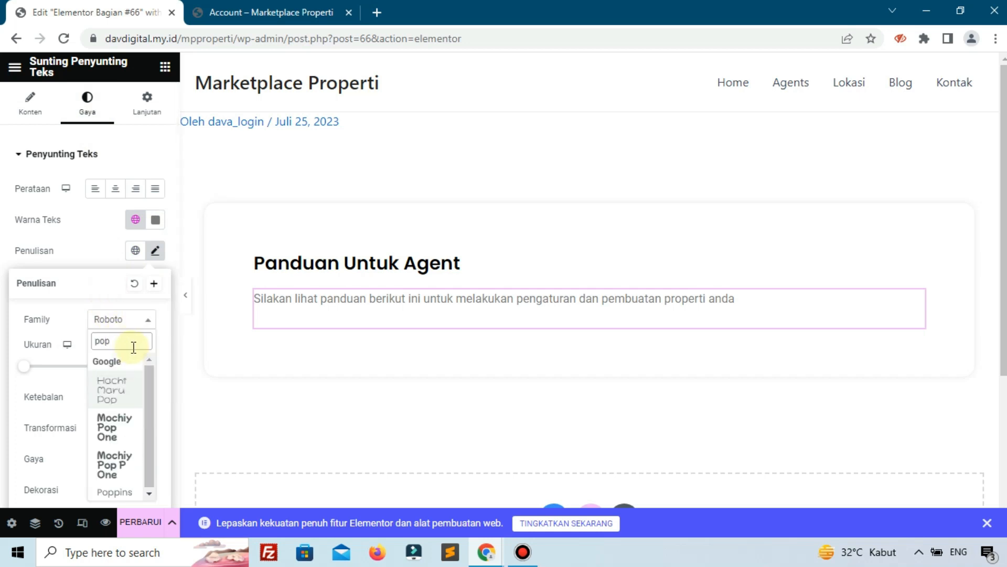
{"action": "left_click", "coordinate": [124, 492]}
{"action": "type", "text": "15"}
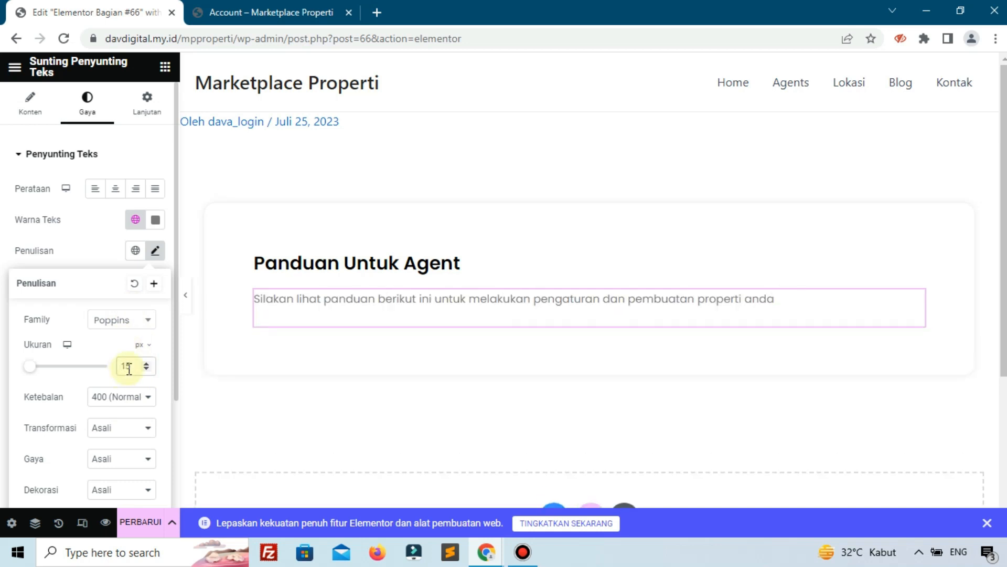
Give the text a -2% top margin and save the section with Perbarui.
{"action": "left_click", "coordinate": [148, 99]}
{"action": "left_click", "coordinate": [148, 185]}
{"action": "left_click", "coordinate": [148, 204]}
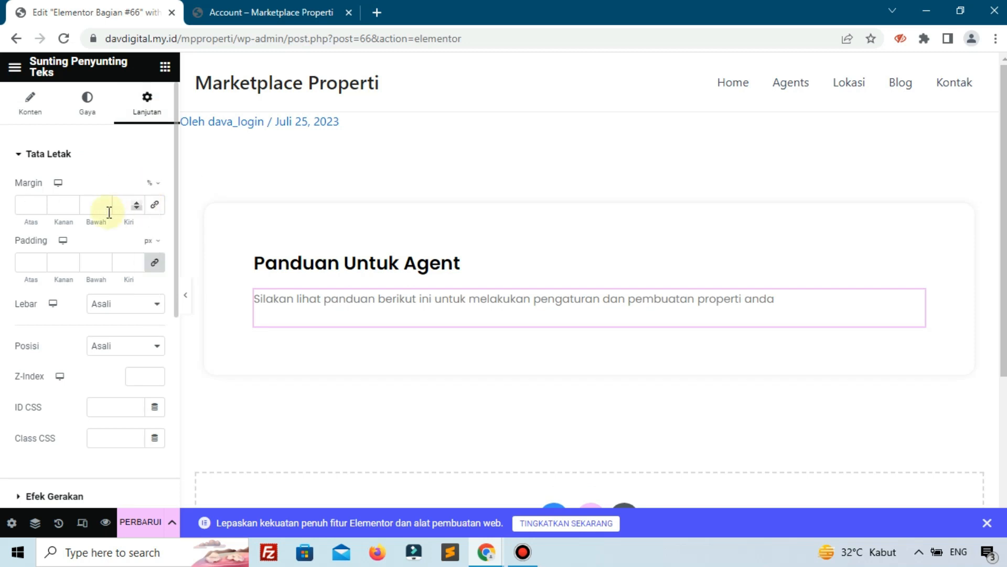
{"action": "left_click", "coordinate": [39, 210]}
{"action": "left_click", "coordinate": [39, 210]}
{"action": "left_click", "coordinate": [39, 210]}
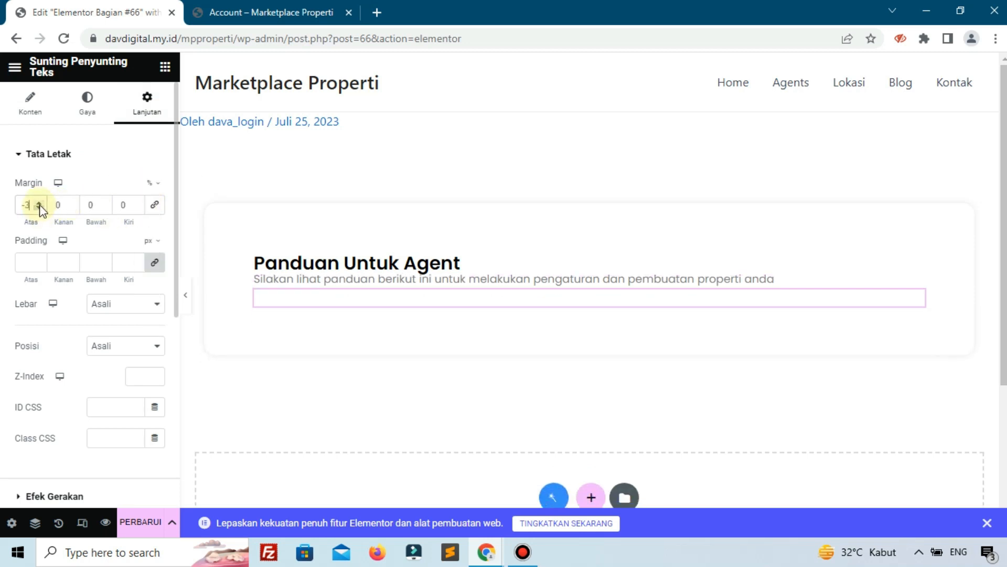
{"action": "left_click", "coordinate": [39, 203]}
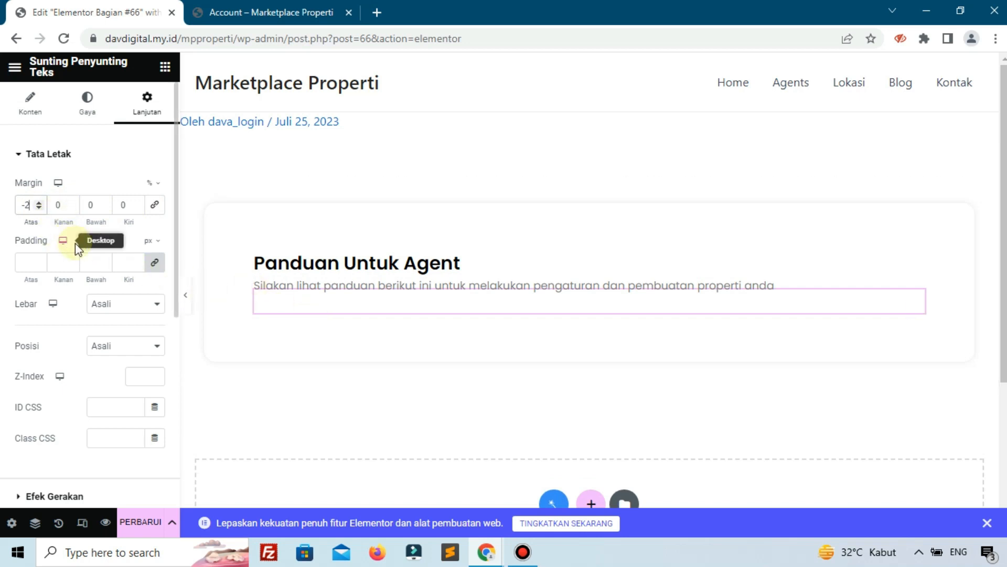
{"action": "left_click", "coordinate": [152, 521]}
{"action": "left_click", "coordinate": [522, 557]}
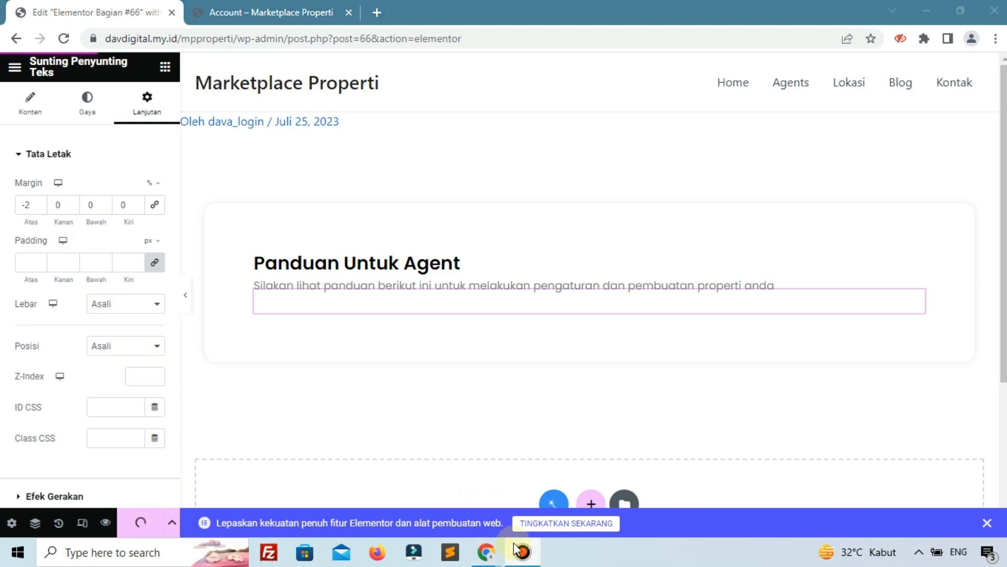
{"action": "left_click", "coordinate": [258, 10]}
Reload the account page and open the WordPress dashboard in a new tab.
{"action": "left_click", "coordinate": [62, 38]}
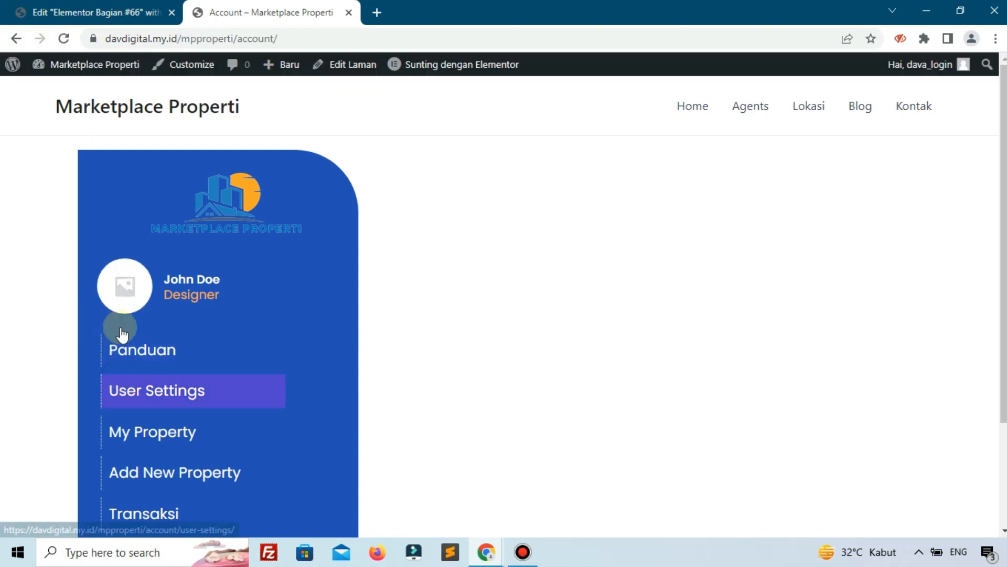
{"action": "mouse_move", "coordinate": [61, 88]}
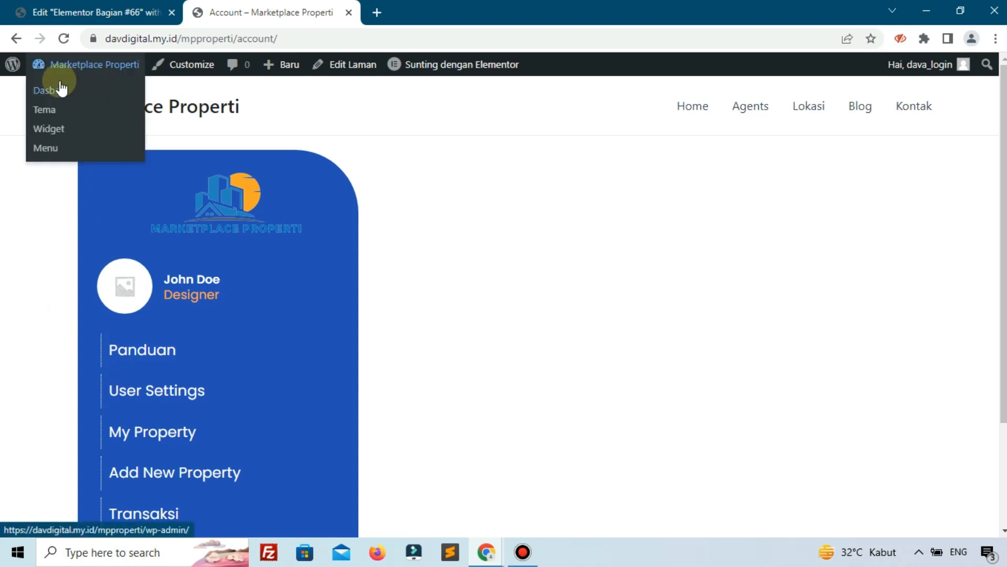
{"action": "right_click", "coordinate": [62, 89]}
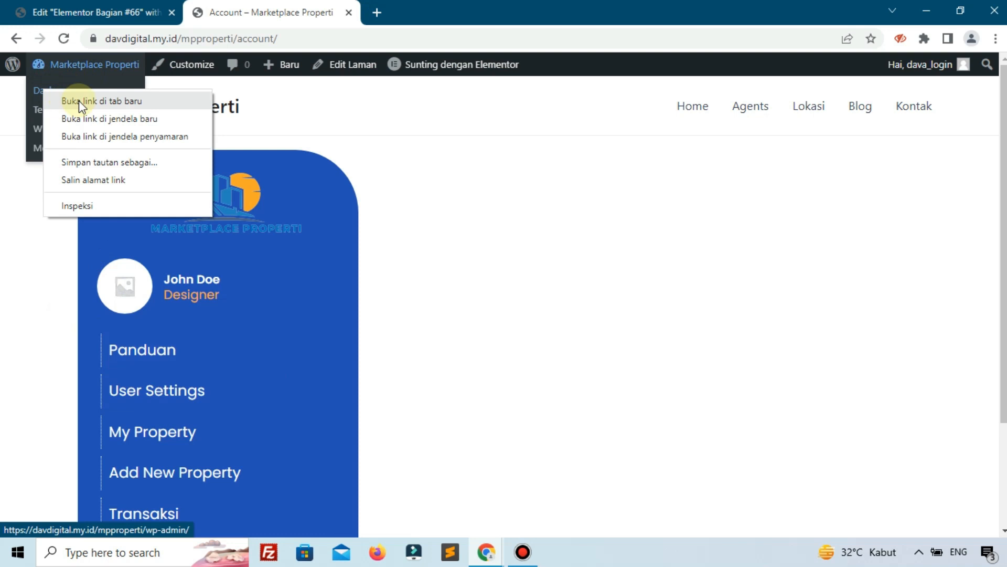
{"action": "left_click", "coordinate": [78, 100]}
{"action": "left_click_drag", "start_coordinate": [395, 6], "coordinate": [101, 6]}
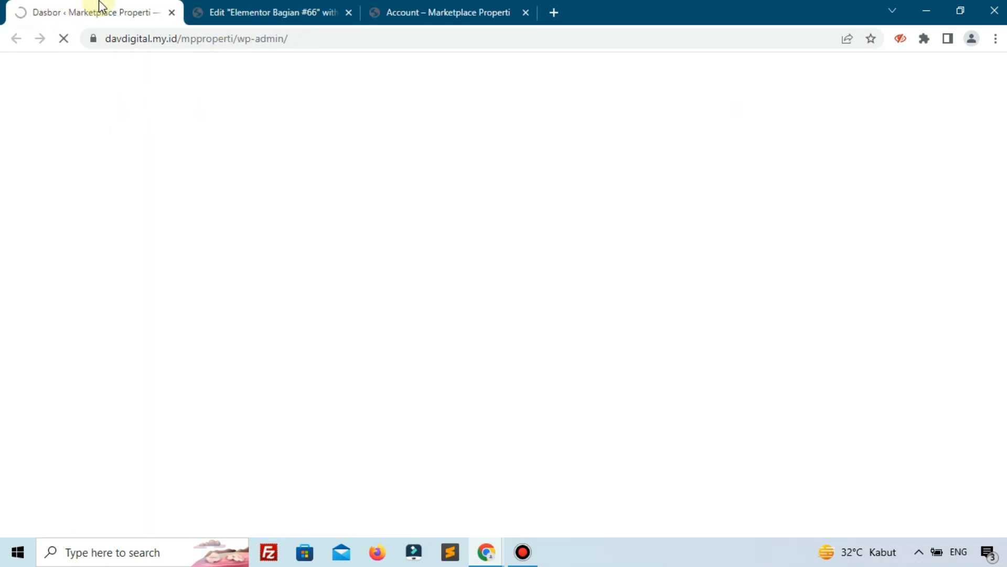
{"action": "scroll", "coordinate": [45, 246], "scroll_direction": "down", "scroll_amount": 5}
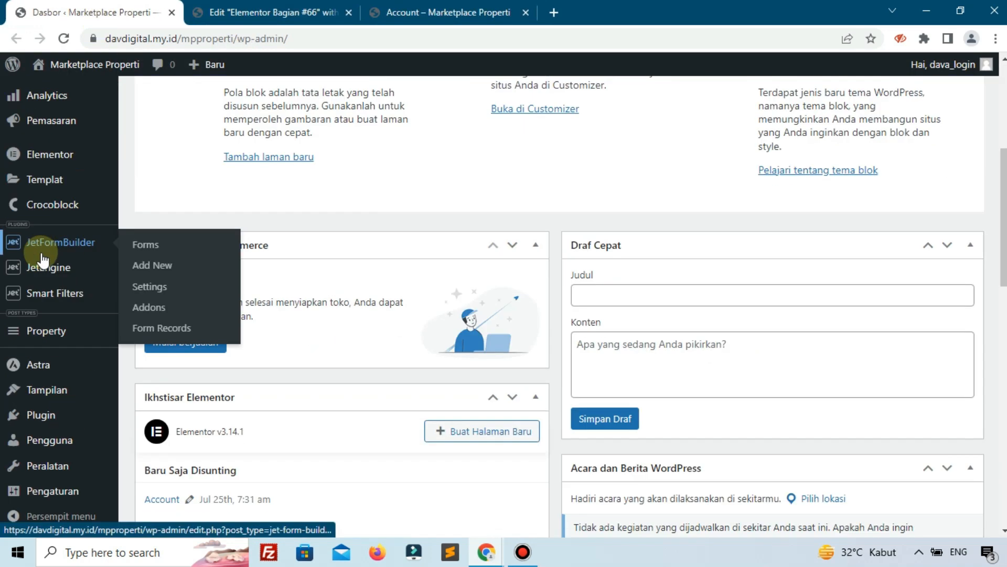
{"action": "mouse_move", "coordinate": [47, 267]}
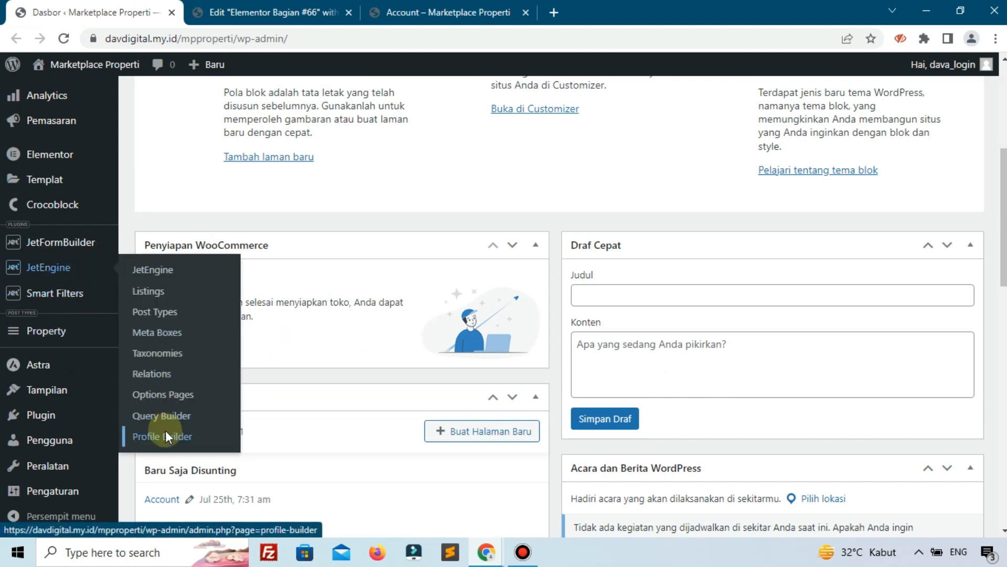
In JetEngine Profile Builder, set the Panduan subpage template to Section Panduan and save.
{"action": "left_click", "coordinate": [165, 434]}
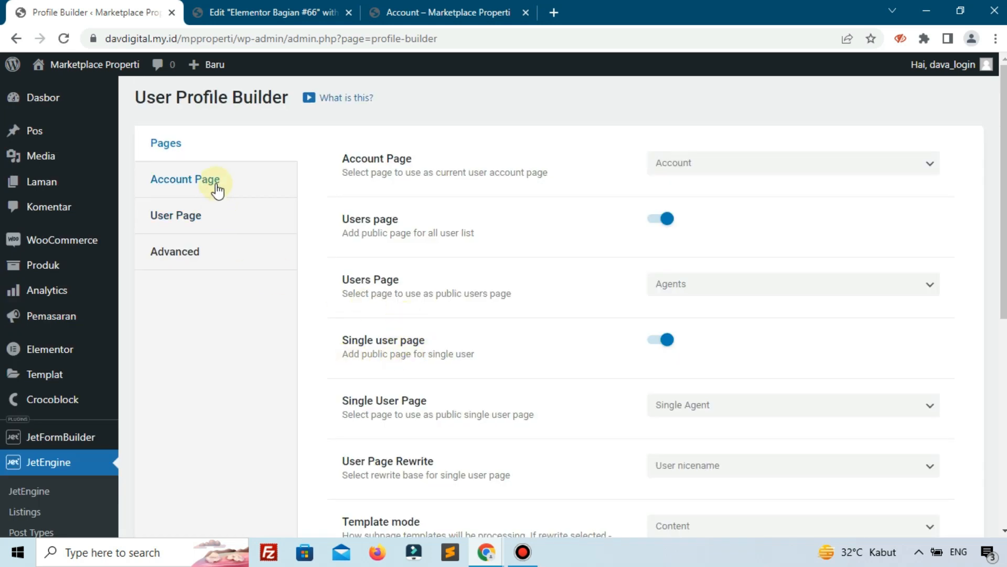
{"action": "left_click", "coordinate": [217, 189]}
{"action": "scroll", "coordinate": [433, 263], "scroll_direction": "down", "scroll_amount": 3}
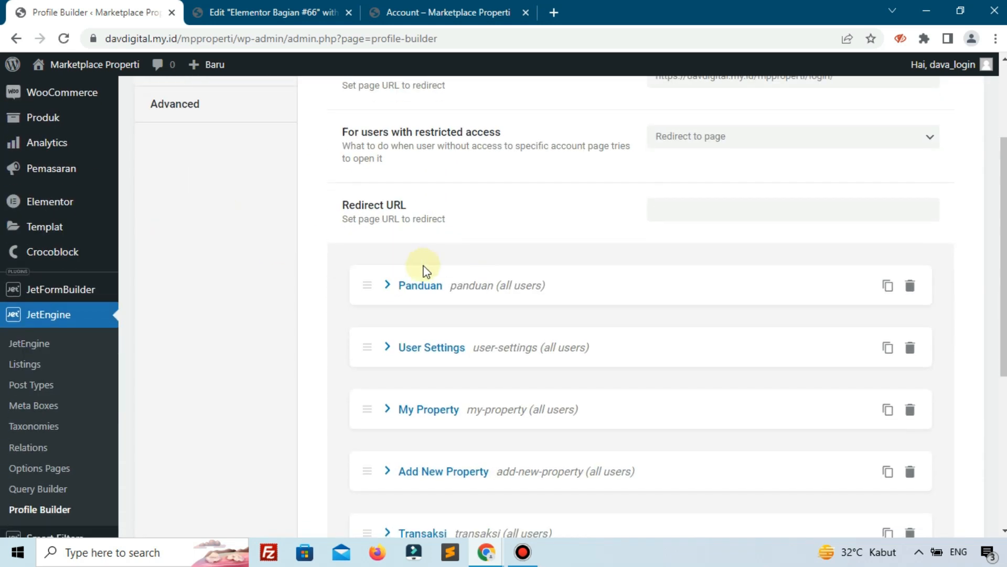
{"action": "left_click", "coordinate": [374, 296]}
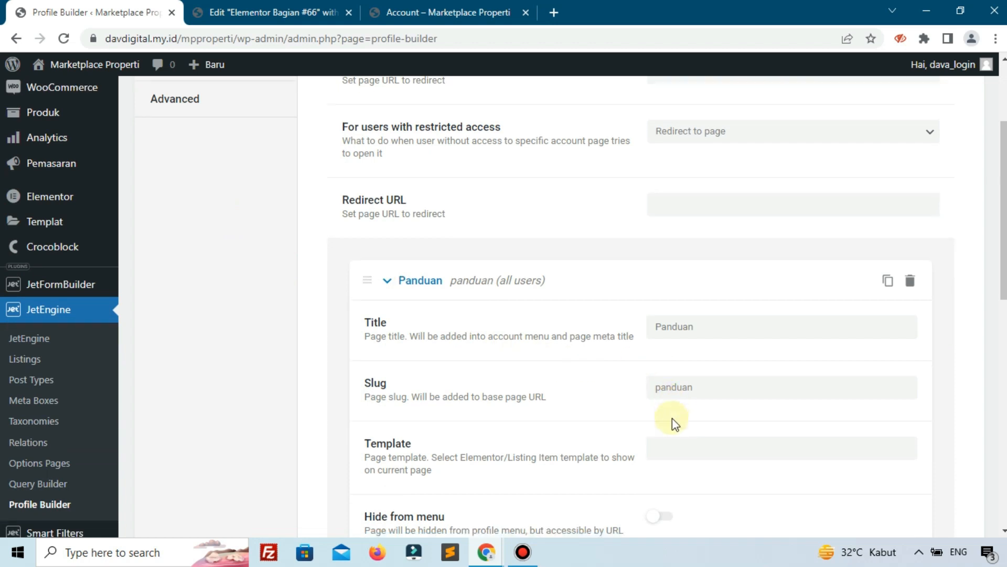
{"action": "scroll", "coordinate": [670, 417], "scroll_direction": "down", "scroll_amount": 2}
{"action": "left_click", "coordinate": [695, 373]}
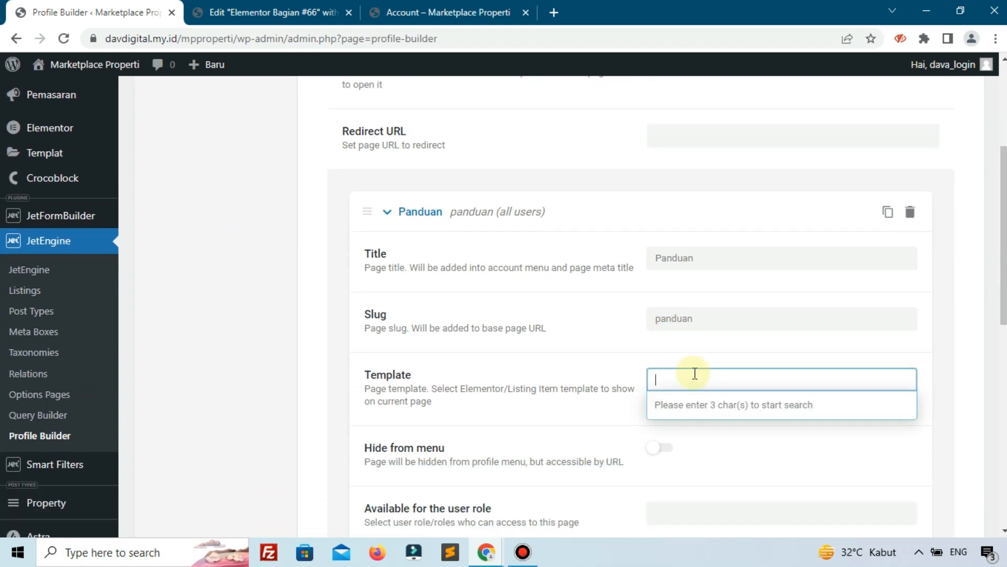
{"action": "type", "text": "secti"}
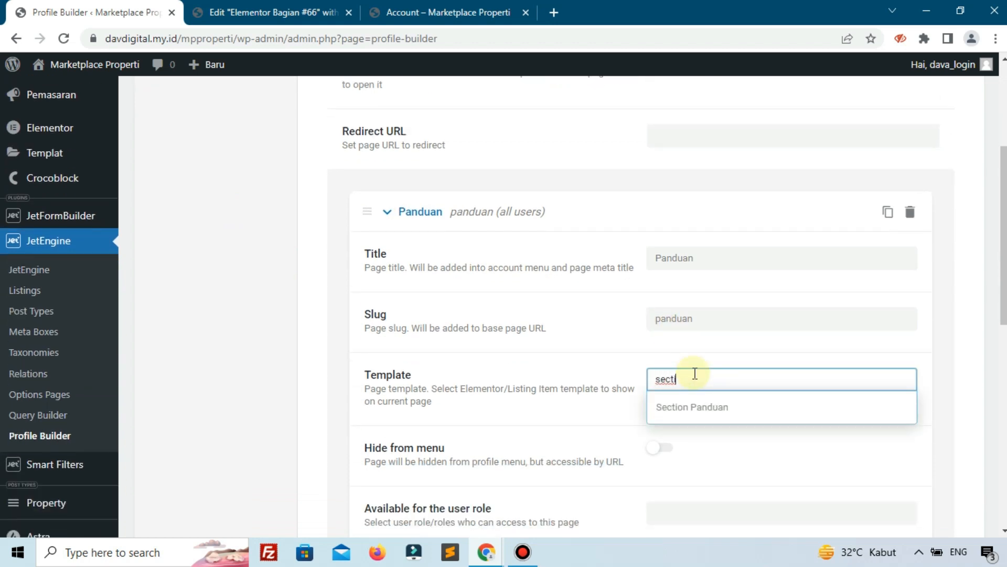
{"action": "left_click", "coordinate": [695, 409]}
{"action": "scroll", "coordinate": [685, 370], "scroll_direction": "down", "scroll_amount": 10}
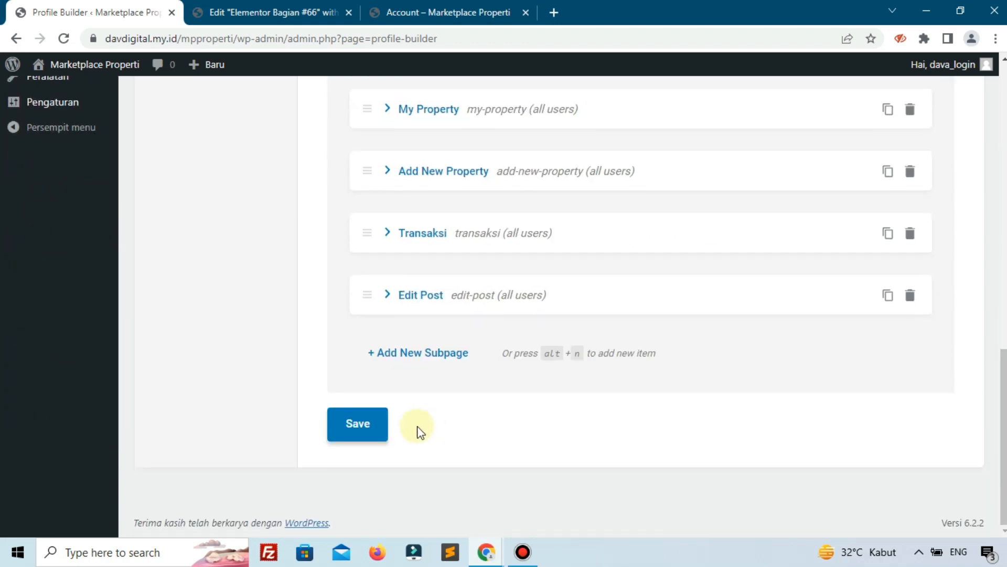
{"action": "left_click", "coordinate": [369, 433]}
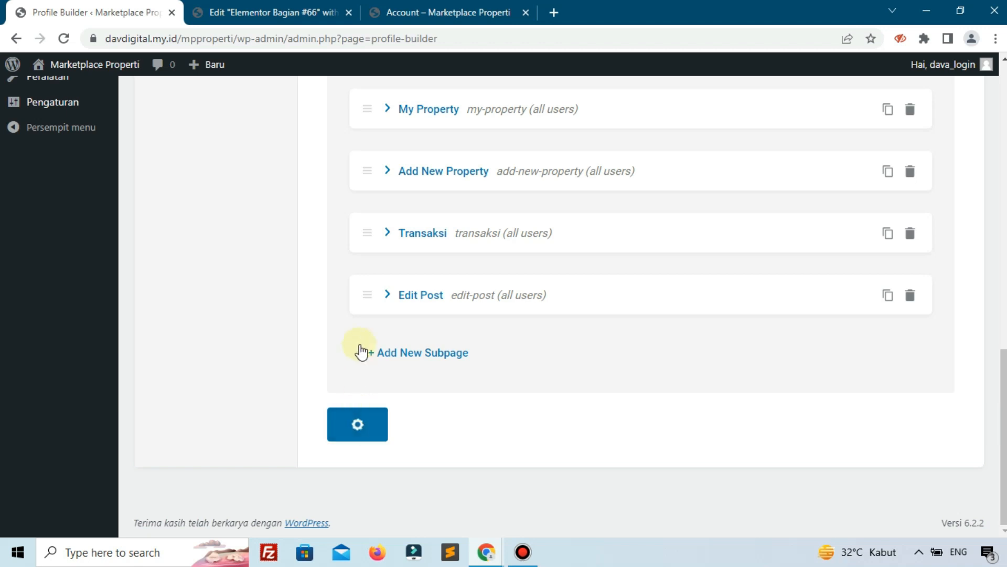
{"action": "left_click", "coordinate": [472, 10]}
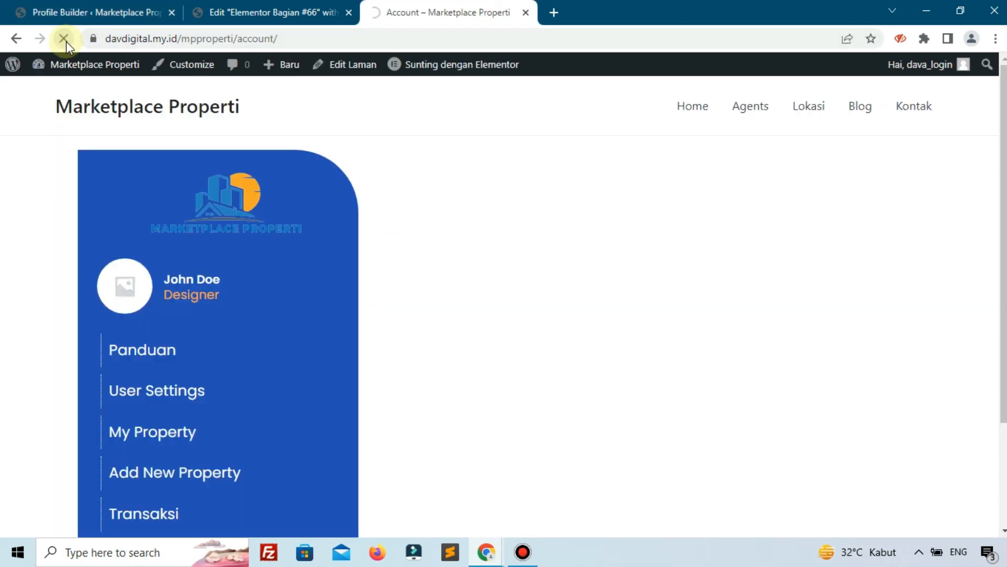
Check the Panduan Untuk Agent heading and intro text on the account's Panduan subpage.
{"action": "left_click_drag", "start_coordinate": [422, 229], "coordinate": [638, 265]}
{"action": "left_click", "coordinate": [639, 245]}
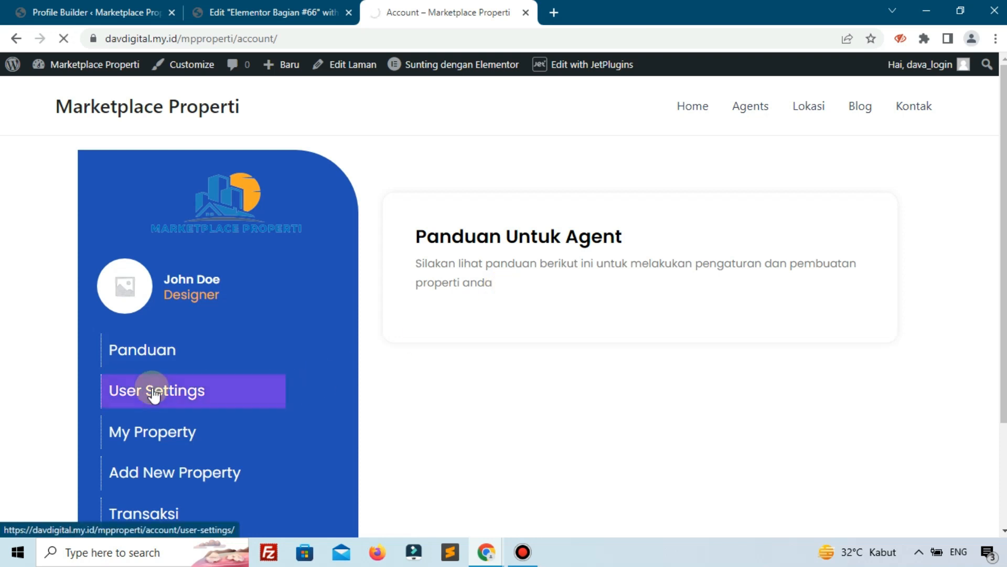
{"action": "left_click", "coordinate": [152, 360]}
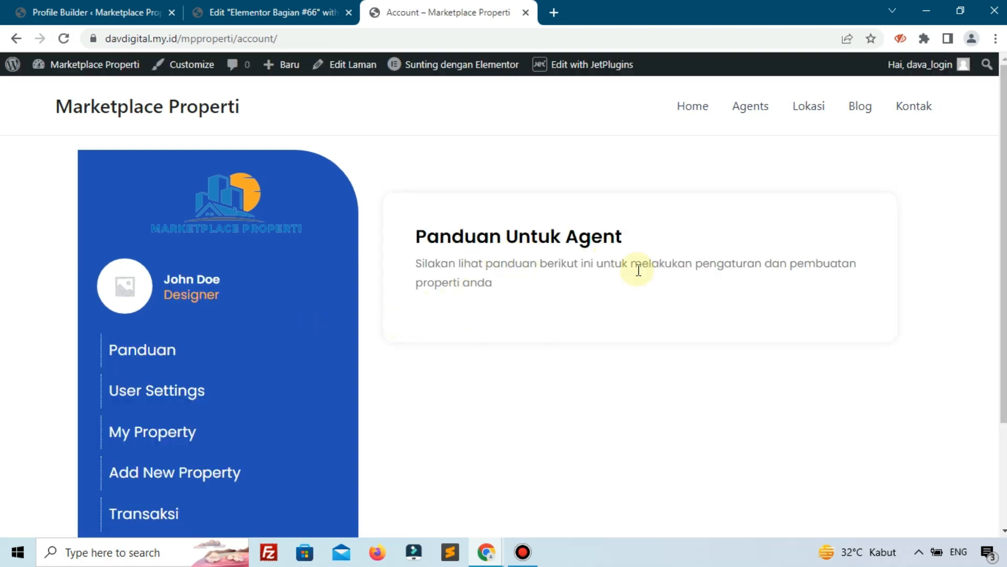
{"action": "left_click", "coordinate": [265, 12]}
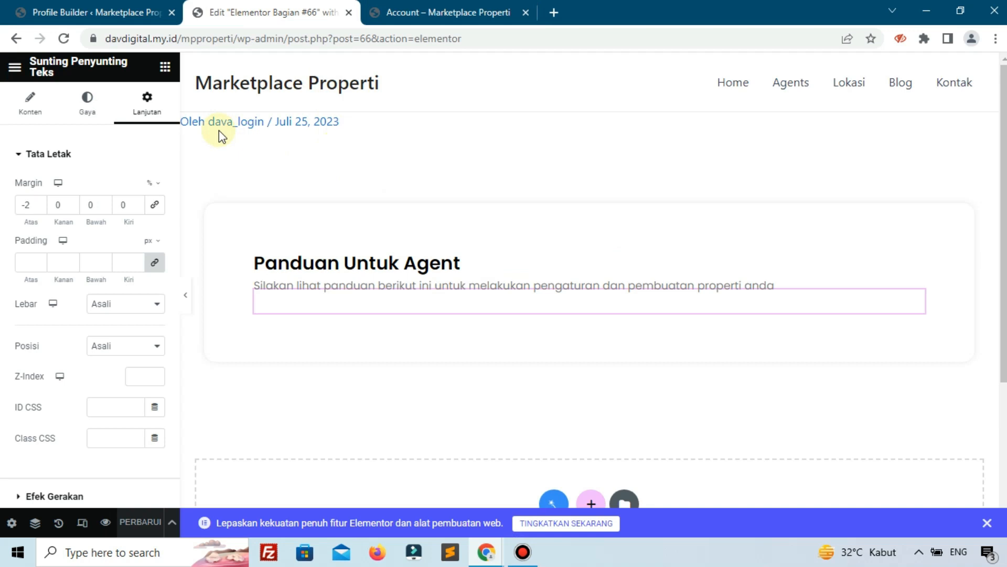
Add a two-column Inner Section below the intro text with a Video widget in its left column.
{"action": "left_click", "coordinate": [164, 67]}
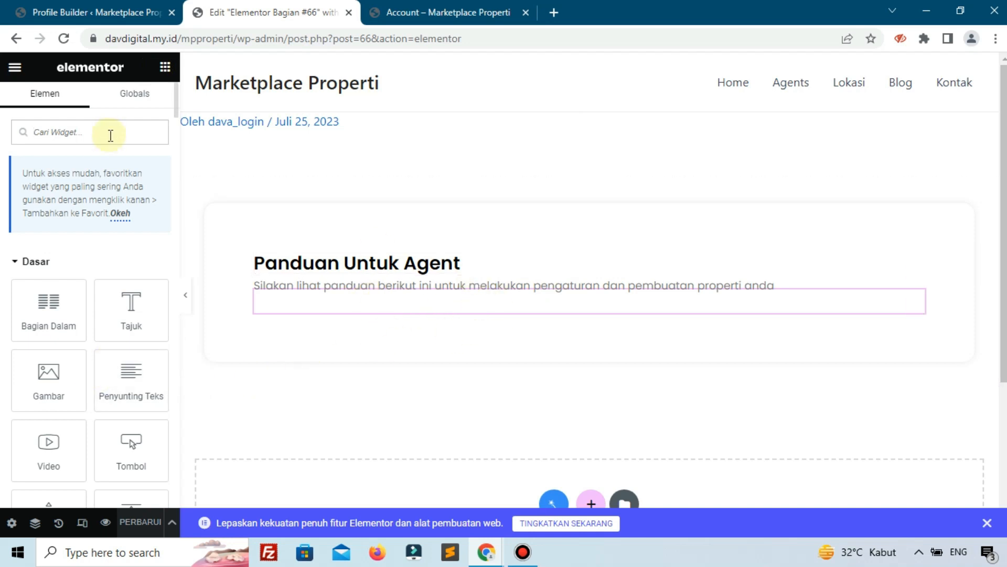
{"action": "left_click_drag", "start_coordinate": [55, 306], "coordinate": [298, 308]}
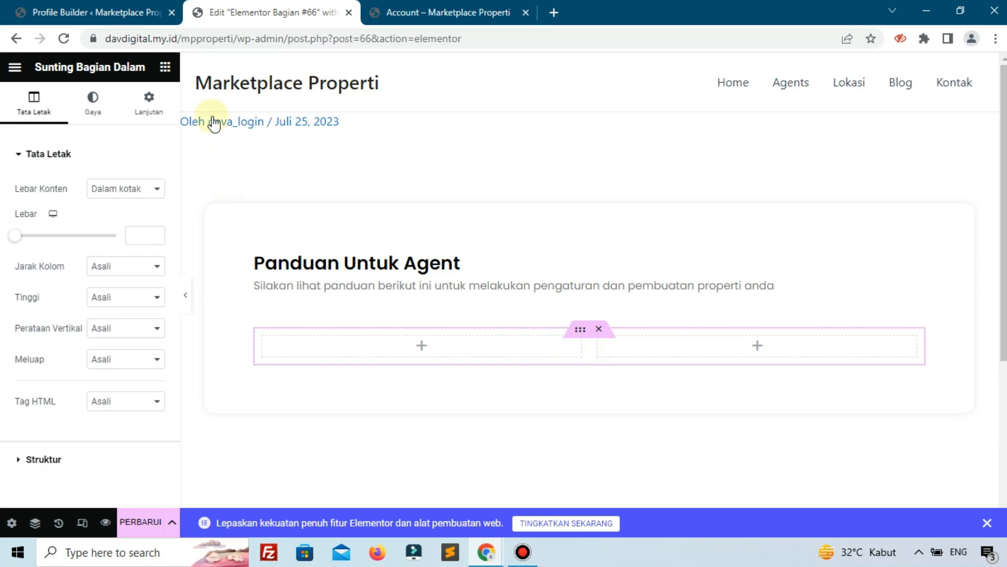
{"action": "left_click", "coordinate": [164, 66]}
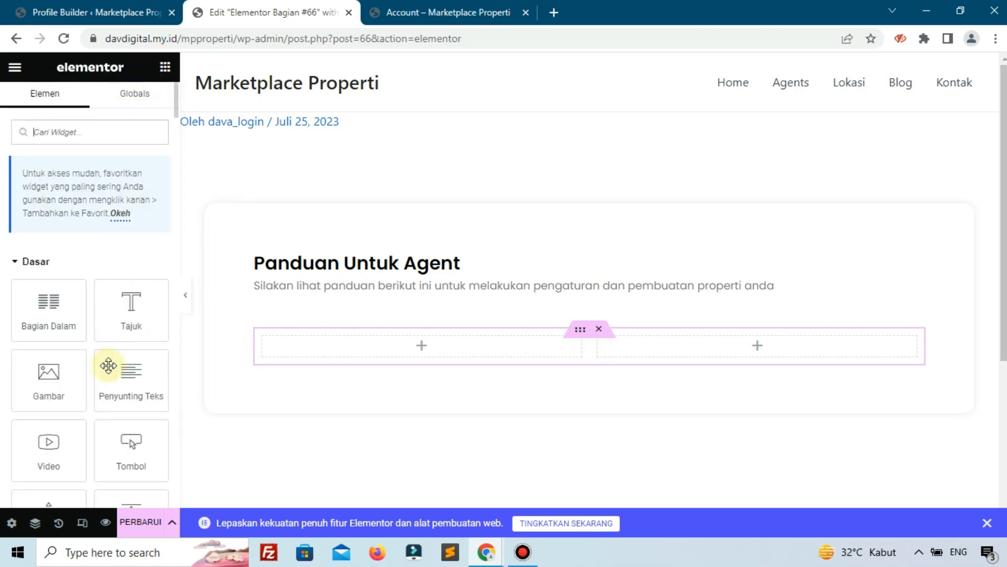
{"action": "left_click_drag", "start_coordinate": [51, 444], "coordinate": [389, 336]}
Start editing the video widget's YouTube link field.
{"action": "left_click", "coordinate": [94, 234]}
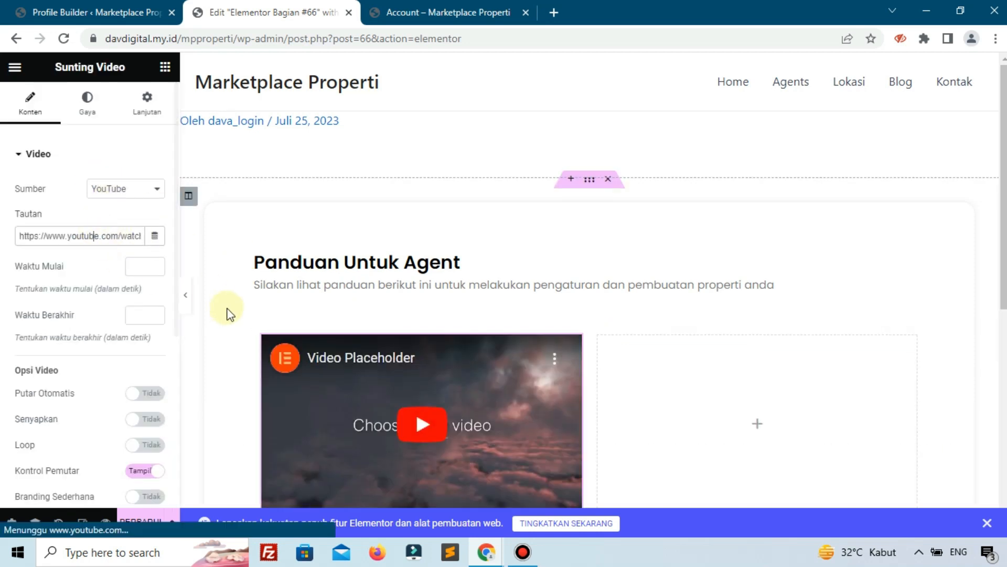
{"action": "scroll", "coordinate": [225, 310], "scroll_direction": "down", "scroll_amount": 1}
{"action": "left_click_drag", "start_coordinate": [76, 234], "coordinate": [58, 233]}
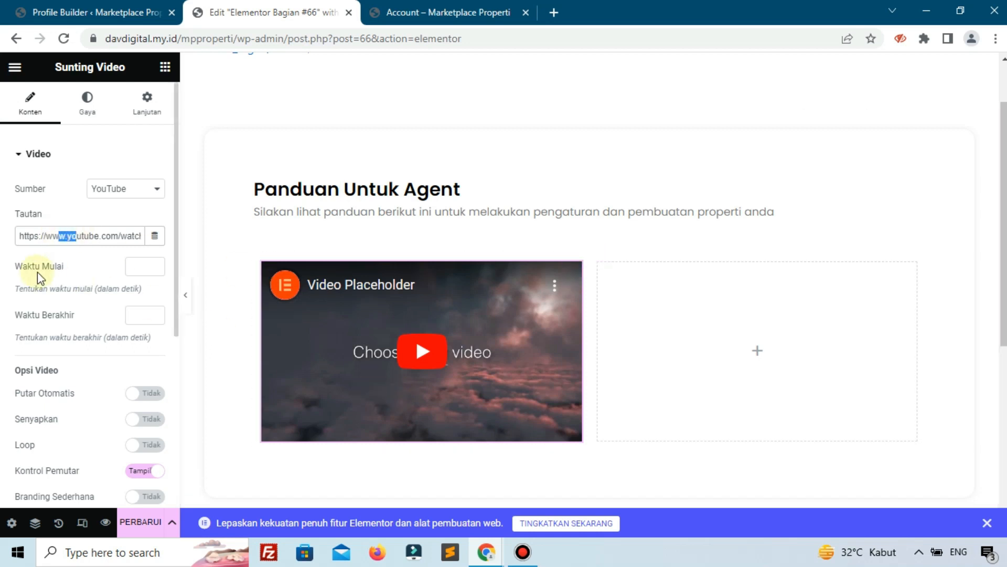
{"action": "scroll", "coordinate": [38, 275], "scroll_direction": "down", "scroll_amount": 2}
Give the video column a solid border 1 px wide.
{"action": "left_click", "coordinate": [262, 272]}
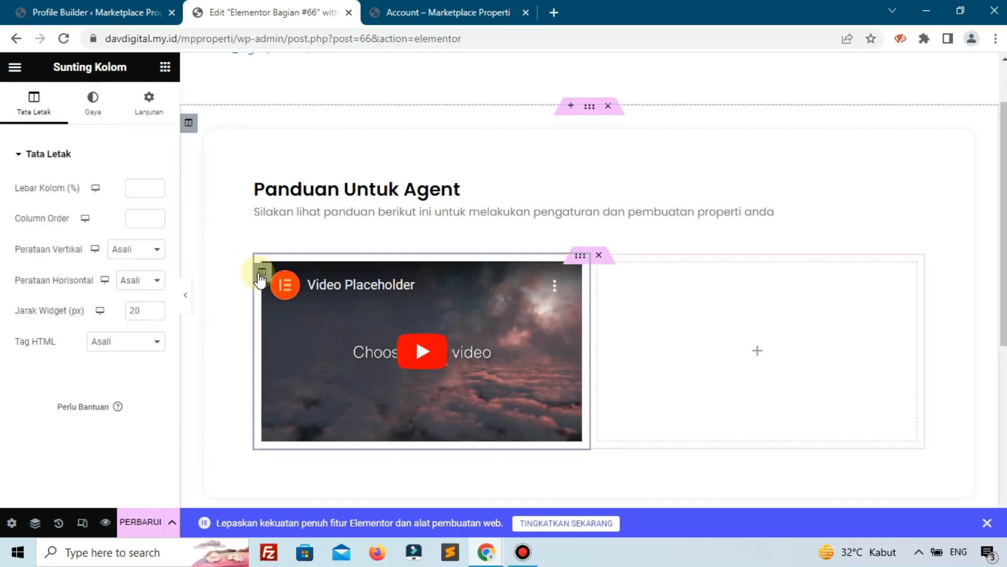
{"action": "left_click", "coordinate": [92, 127]}
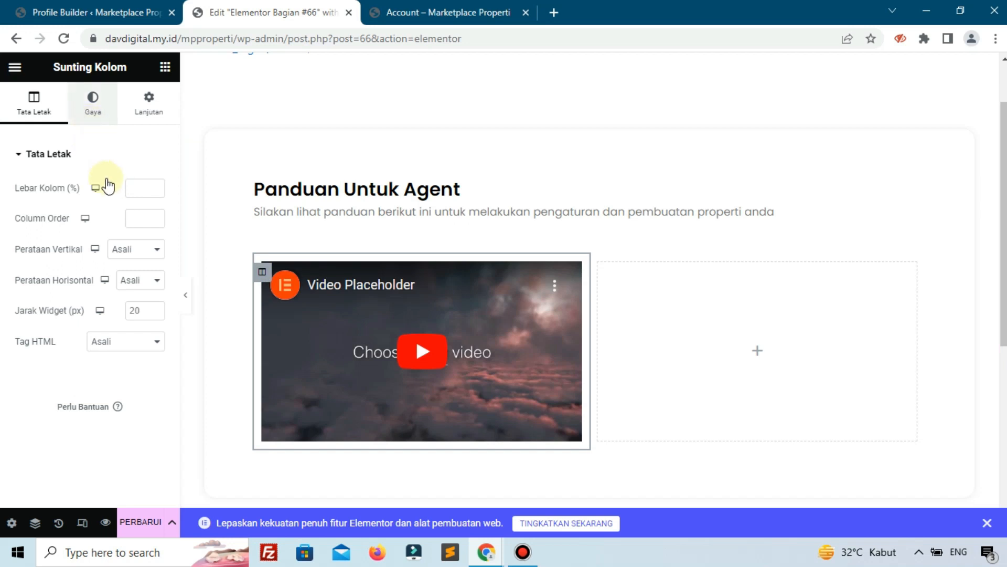
{"action": "left_click", "coordinate": [101, 259]}
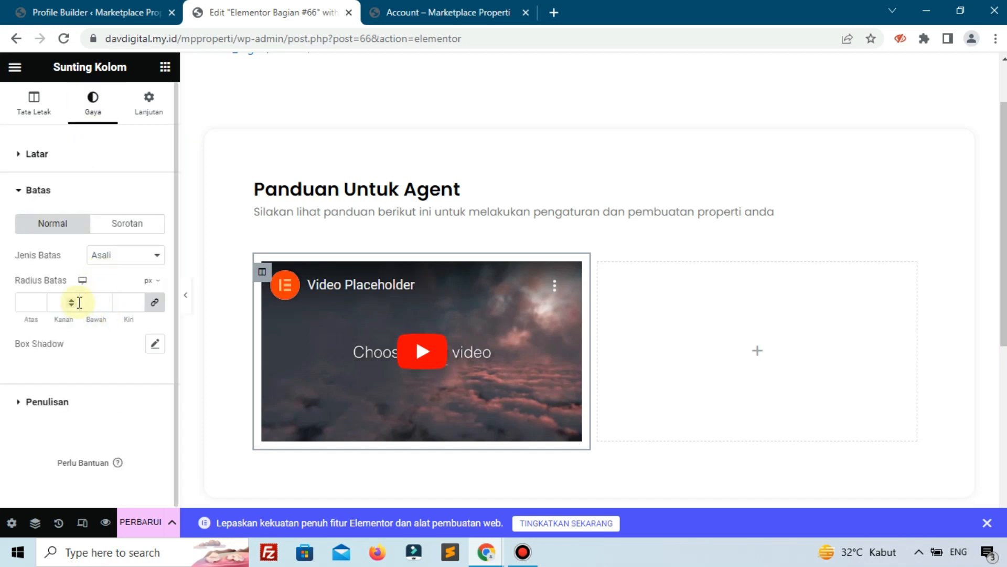
{"action": "left_click", "coordinate": [114, 262]}
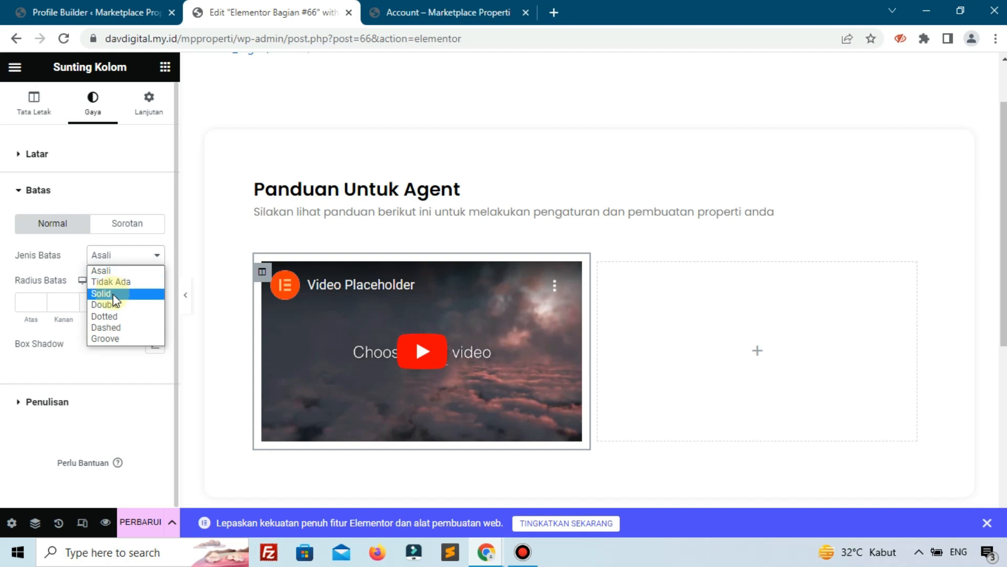
{"action": "left_click", "coordinate": [114, 293]}
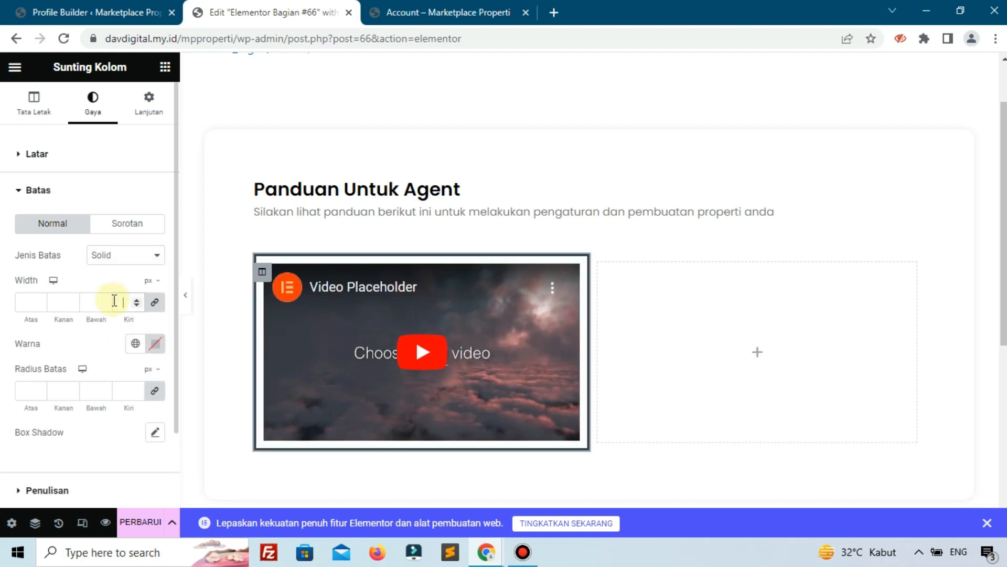
{"action": "left_click", "coordinate": [114, 300]}
{"action": "type", "text": "1"}
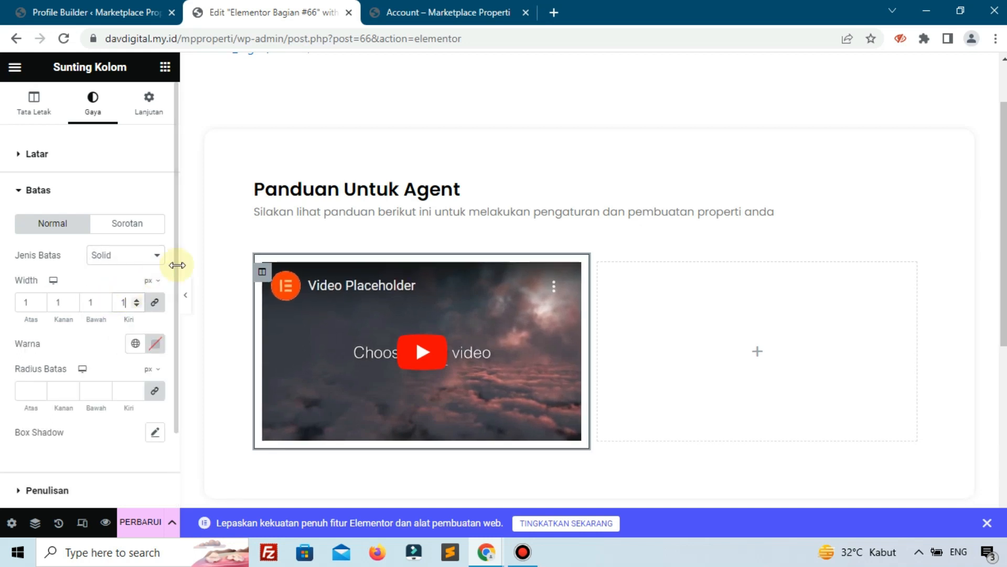
Set the column margin to 8 on every side and make the border light grey.
{"action": "left_click", "coordinate": [146, 105]}
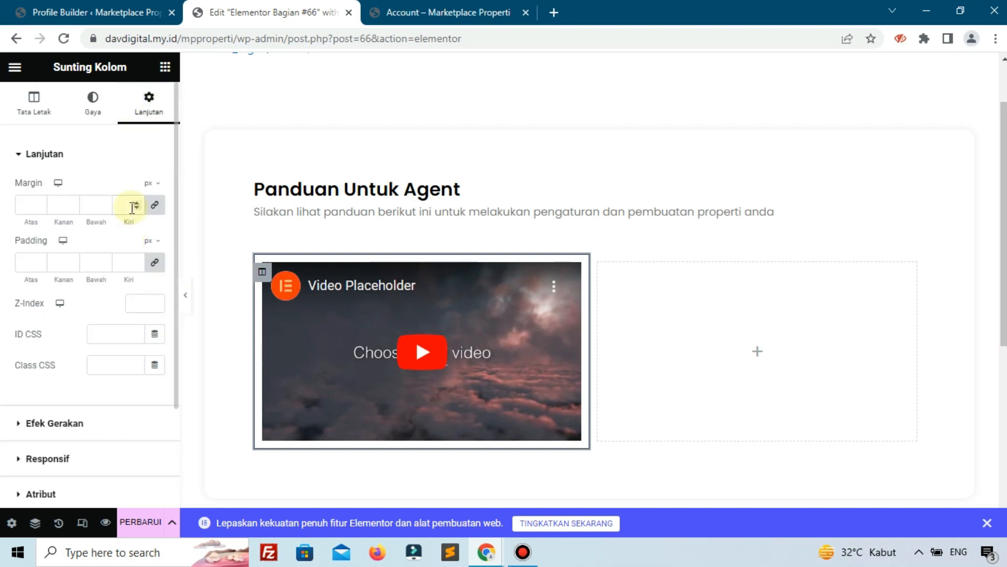
{"action": "type", "text": "8"}
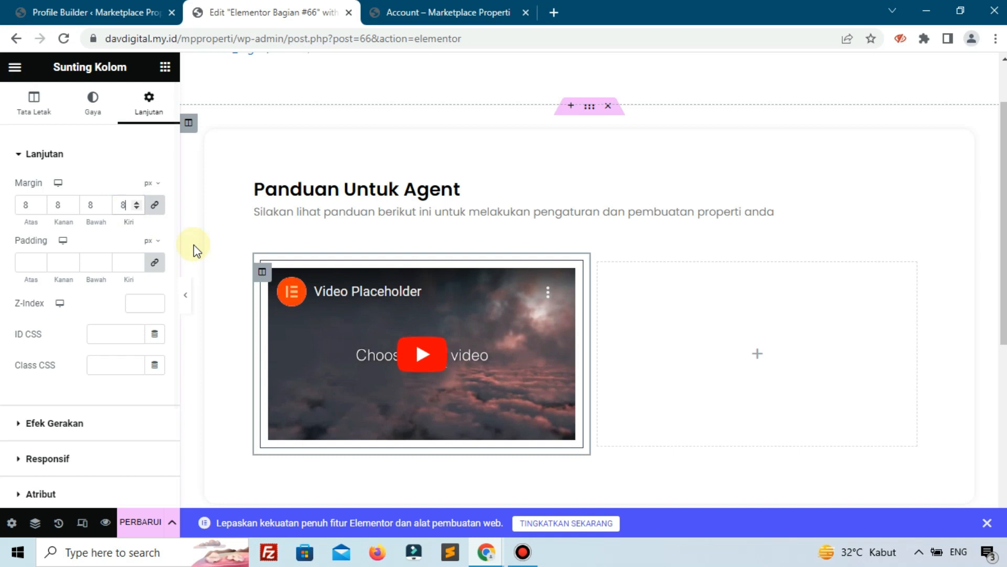
{"action": "left_click", "coordinate": [91, 114]}
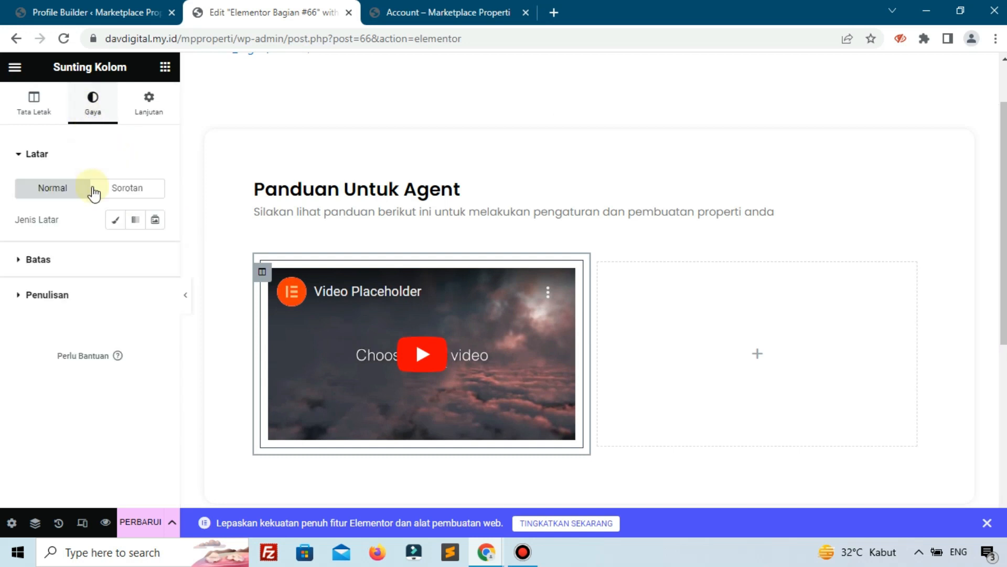
{"action": "left_click", "coordinate": [93, 256]}
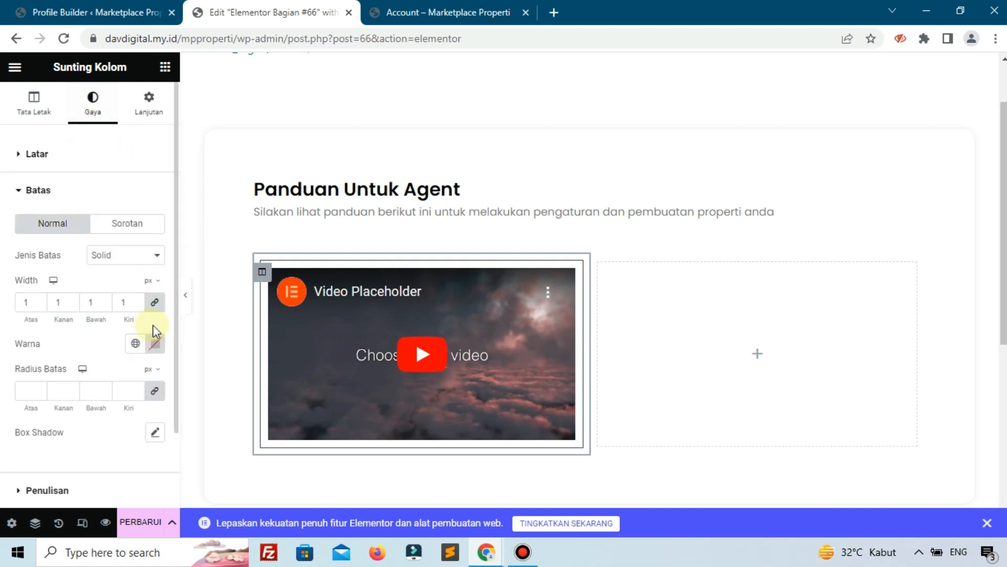
{"action": "left_click", "coordinate": [143, 340]}
{"action": "left_click", "coordinate": [71, 178]}
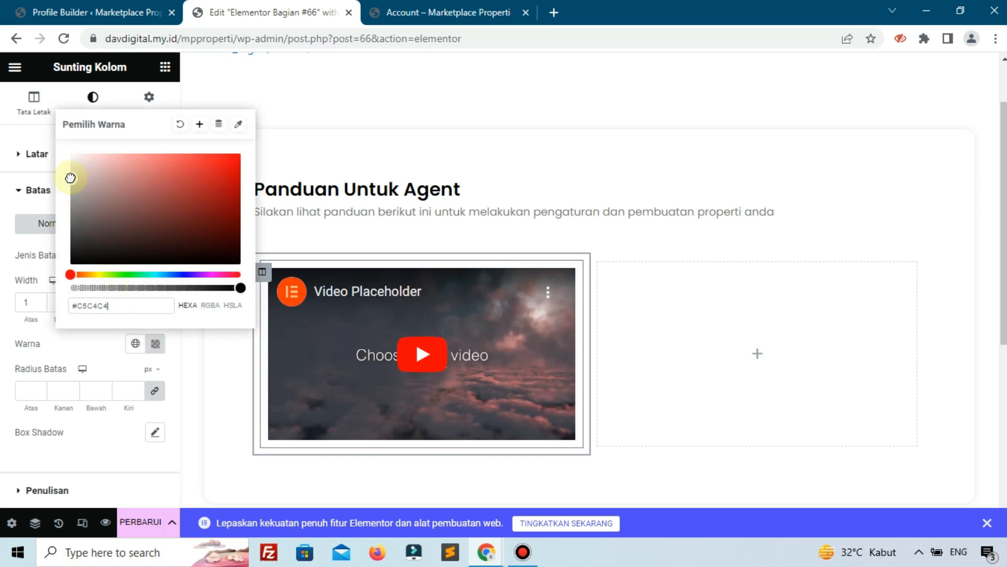
Duplicate the bordered video column and delete the empty third column.
{"action": "right_click", "coordinate": [263, 272]}
{"action": "left_click", "coordinate": [313, 287]}
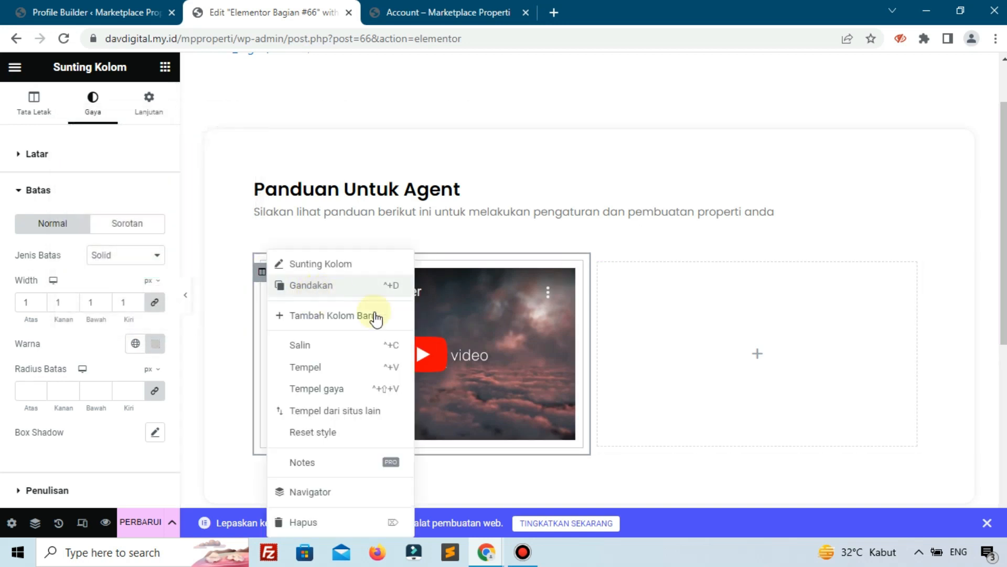
{"action": "right_click", "coordinate": [718, 275]}
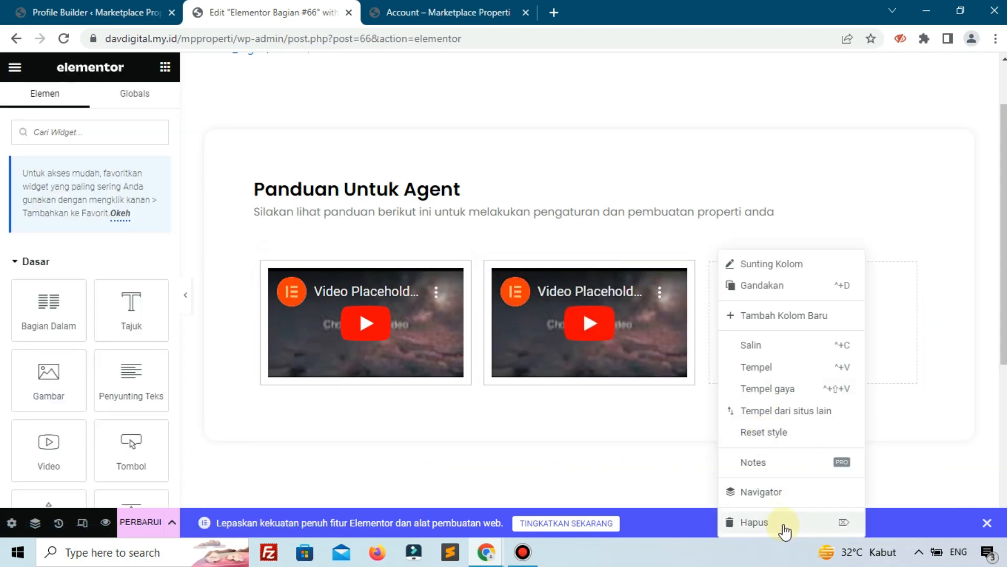
{"action": "left_click", "coordinate": [782, 522]}
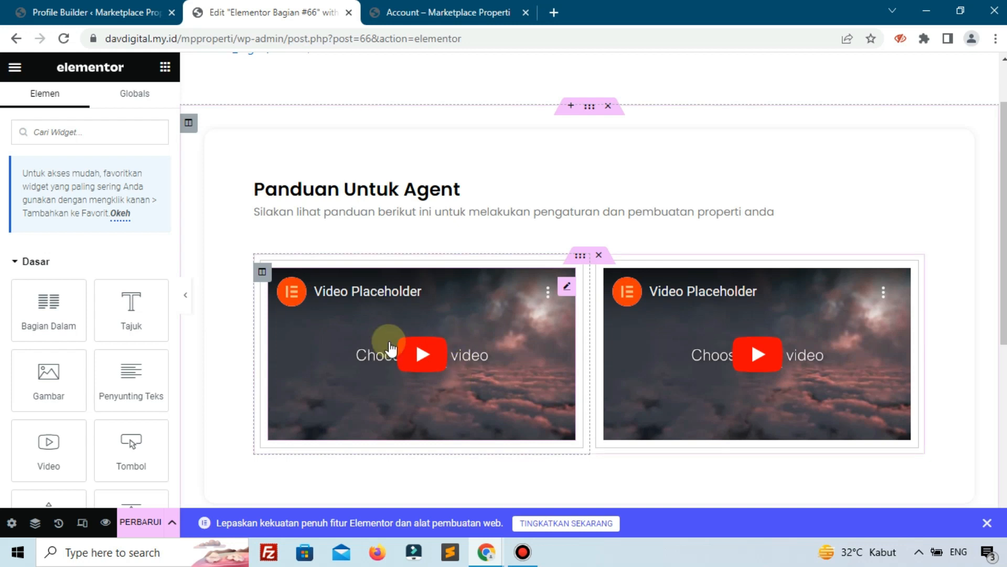
Duplicate the two-video inner section twice to make three rows of videos.
{"action": "scroll", "coordinate": [468, 337], "scroll_direction": "down", "scroll_amount": 3}
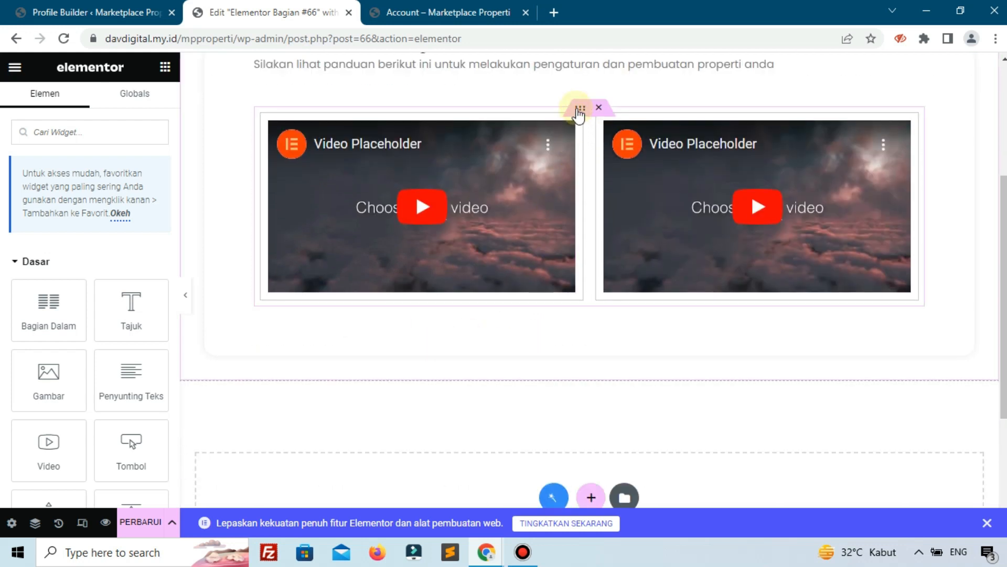
{"action": "right_click", "coordinate": [578, 110]}
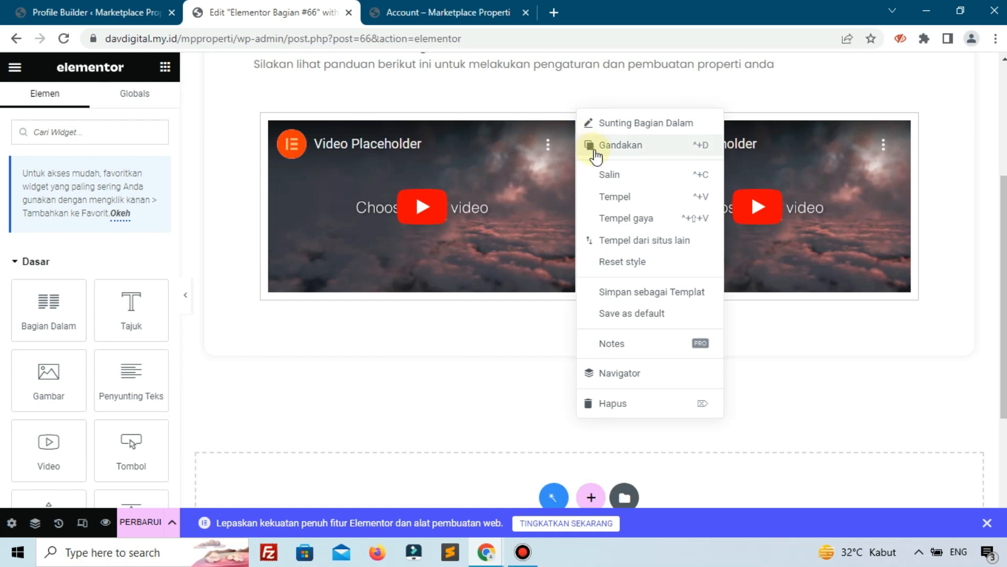
{"action": "left_click", "coordinate": [596, 150]}
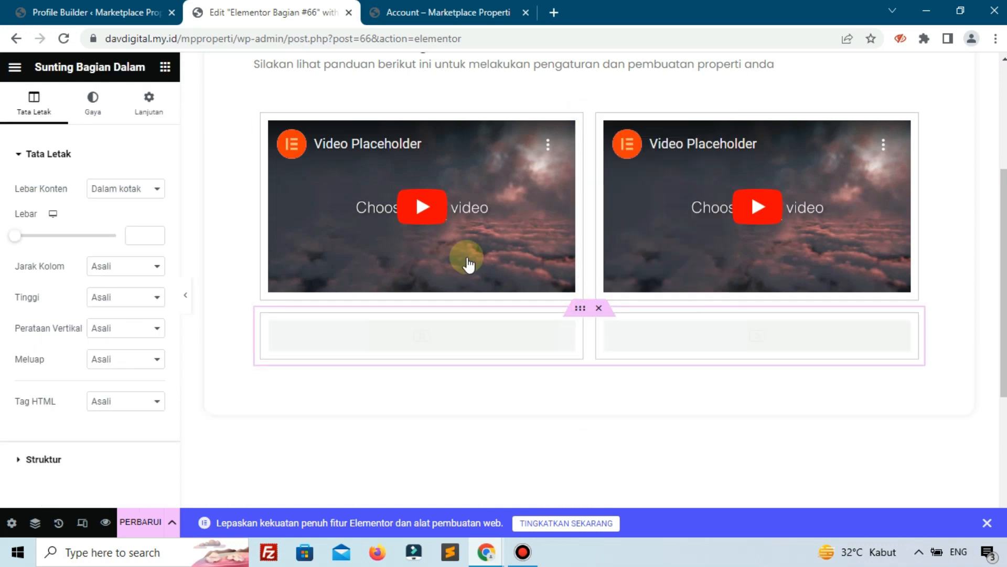
{"action": "scroll", "coordinate": [513, 223], "scroll_direction": "up", "scroll_amount": 3}
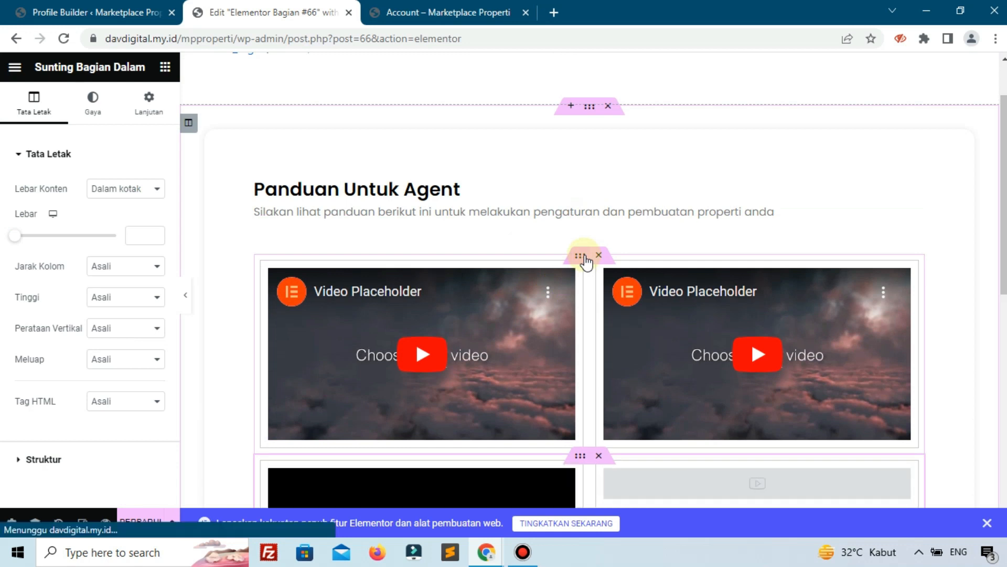
{"action": "right_click", "coordinate": [580, 291]}
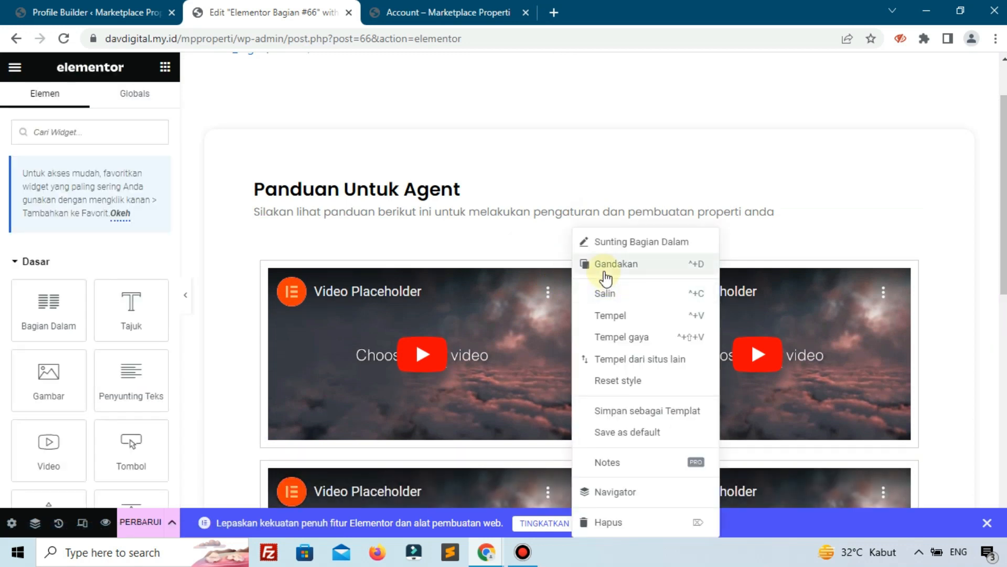
{"action": "left_click", "coordinate": [605, 269]}
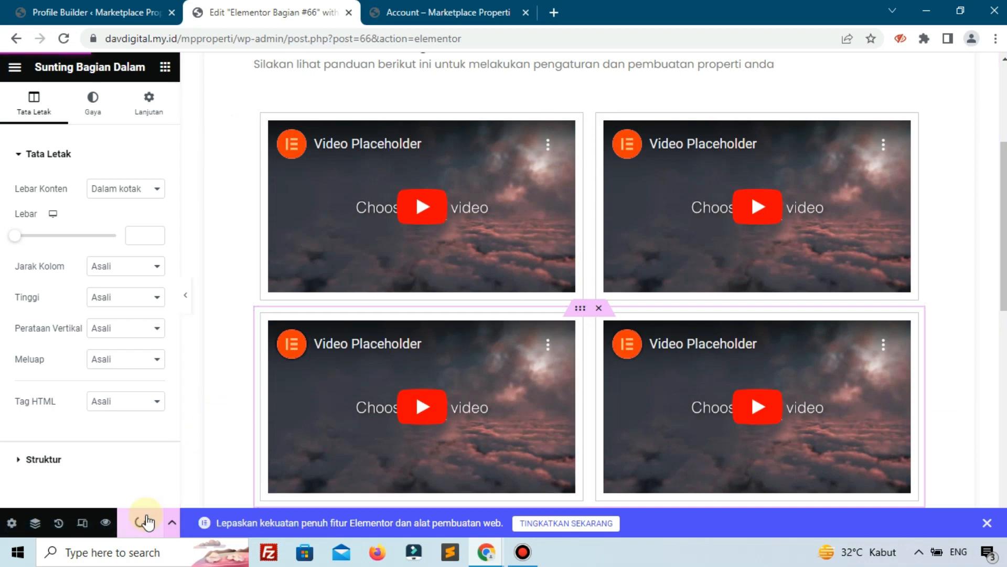
Reload the Account page and scroll through the Panduan card's three-row video grid.
{"action": "left_click", "coordinate": [404, 7]}
{"action": "left_click", "coordinate": [64, 38]}
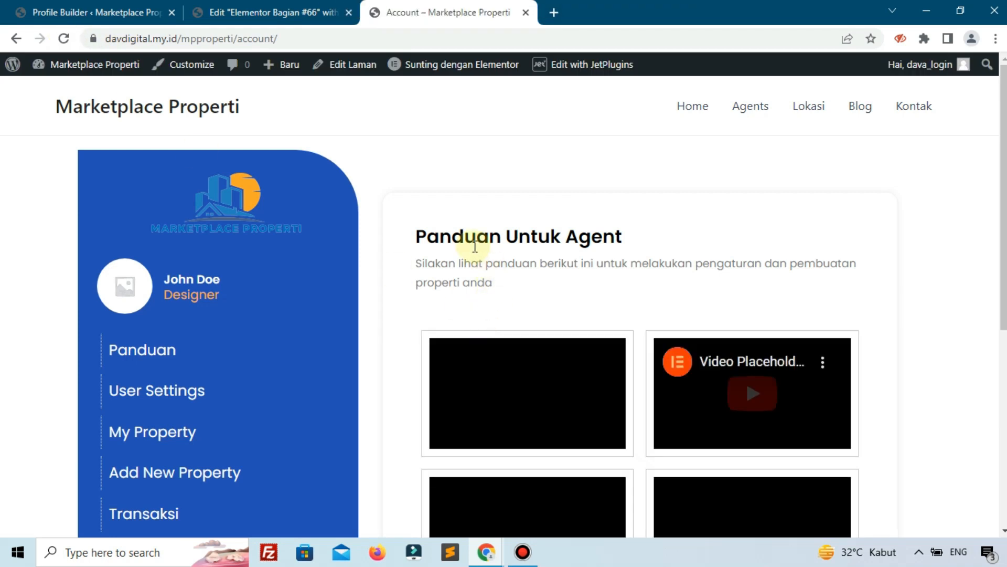
{"action": "left_click_drag", "start_coordinate": [477, 237], "coordinate": [505, 237]}
{"action": "left_click", "coordinate": [591, 235]}
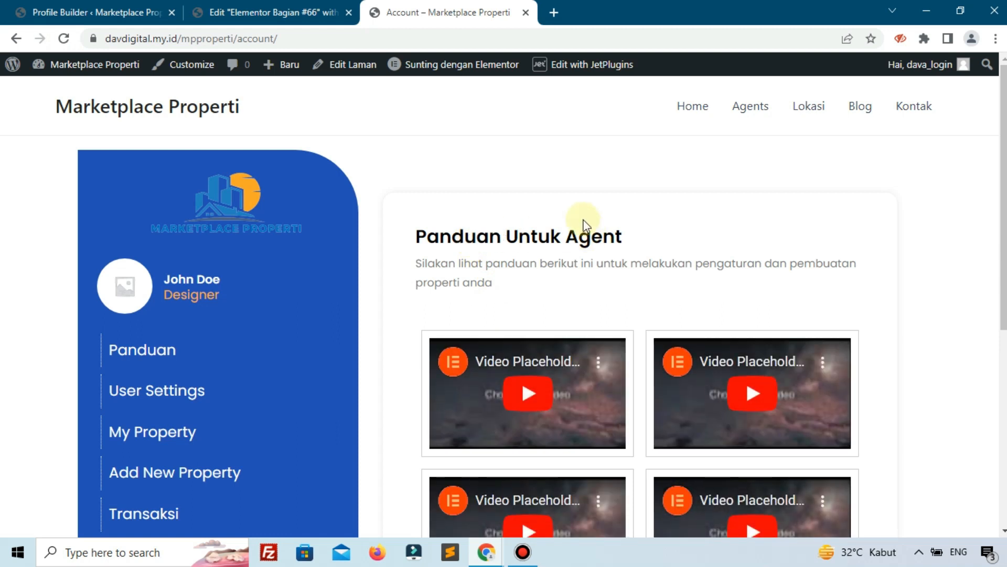
{"action": "scroll", "coordinate": [496, 210], "scroll_direction": "down", "scroll_amount": 4}
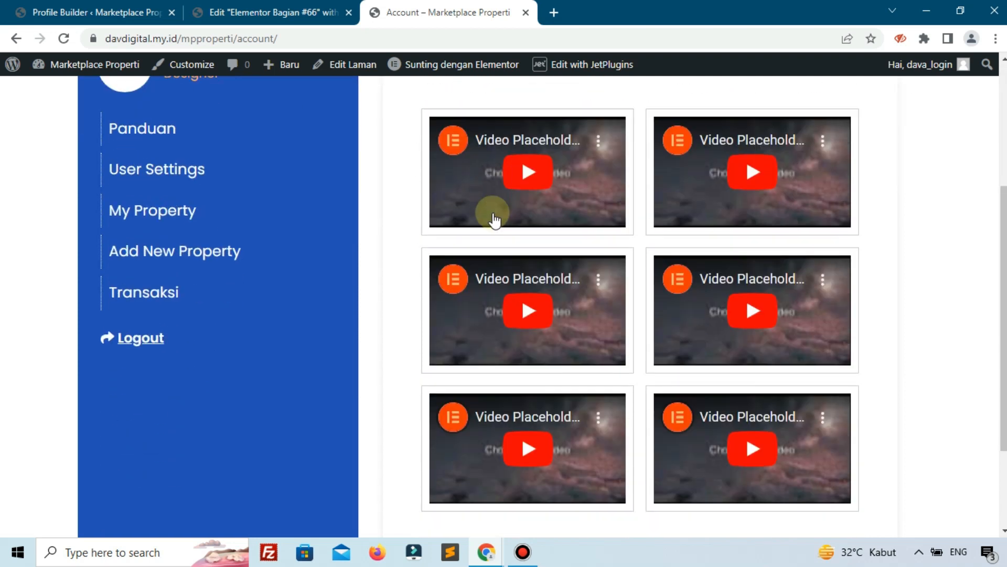
{"action": "scroll", "coordinate": [521, 283], "scroll_direction": "down", "scroll_amount": 3}
{"action": "scroll", "coordinate": [521, 285], "scroll_direction": "up", "scroll_amount": 7}
{"action": "scroll", "coordinate": [522, 287], "scroll_direction": "down", "scroll_amount": 7}
{"action": "scroll", "coordinate": [523, 286], "scroll_direction": "up", "scroll_amount": 7}
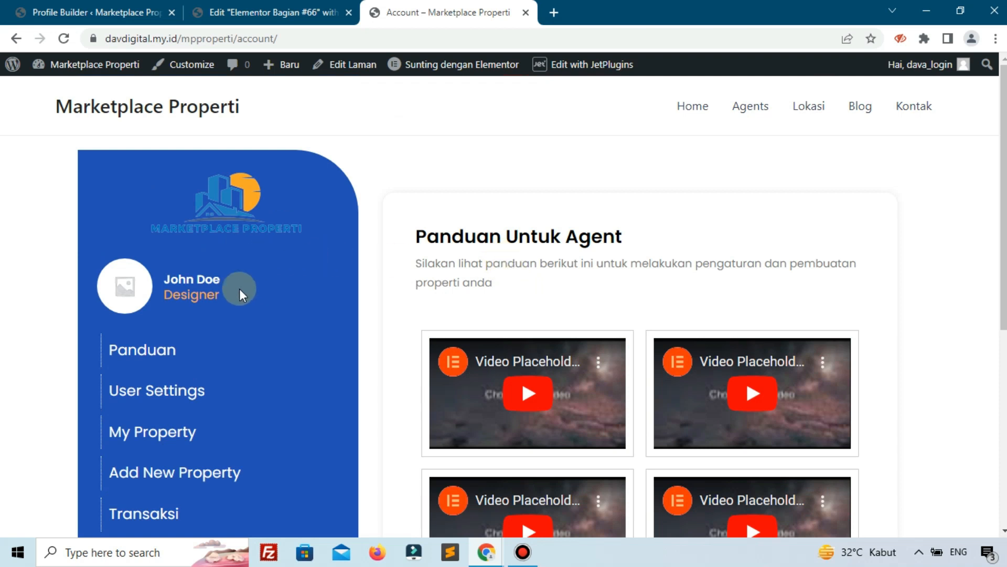
{"action": "scroll", "coordinate": [173, 336], "scroll_direction": "down", "scroll_amount": 3}
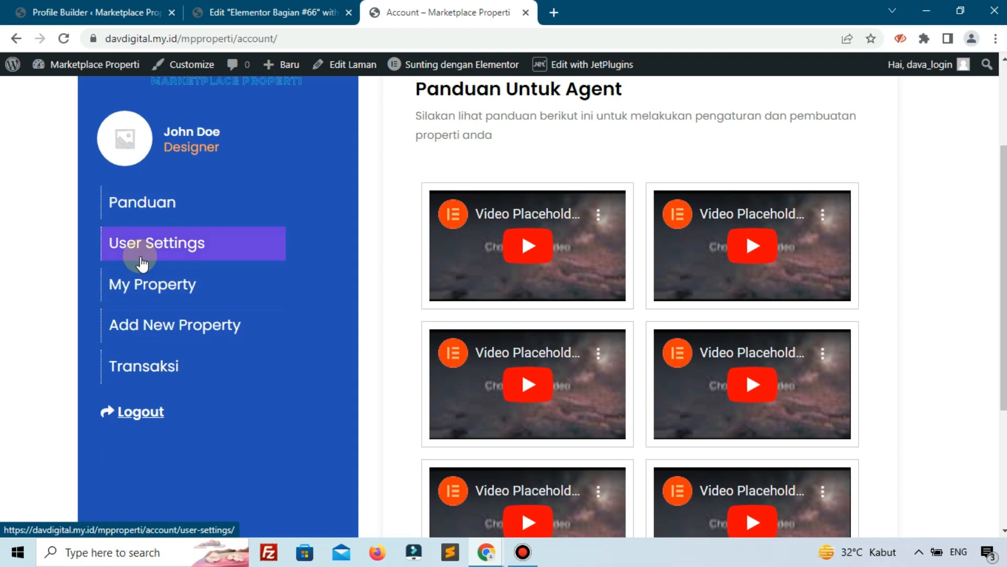
Close the Elementor editor and Account page tabs, returning to Profile Builder settings.
{"action": "left_click", "coordinate": [348, 14]}
{"action": "left_click", "coordinate": [347, 13]}
{"action": "scroll", "coordinate": [192, 238], "scroll_direction": "up", "scroll_amount": 6}
{"action": "scroll", "coordinate": [193, 242], "scroll_direction": "up", "scroll_amount": 7}
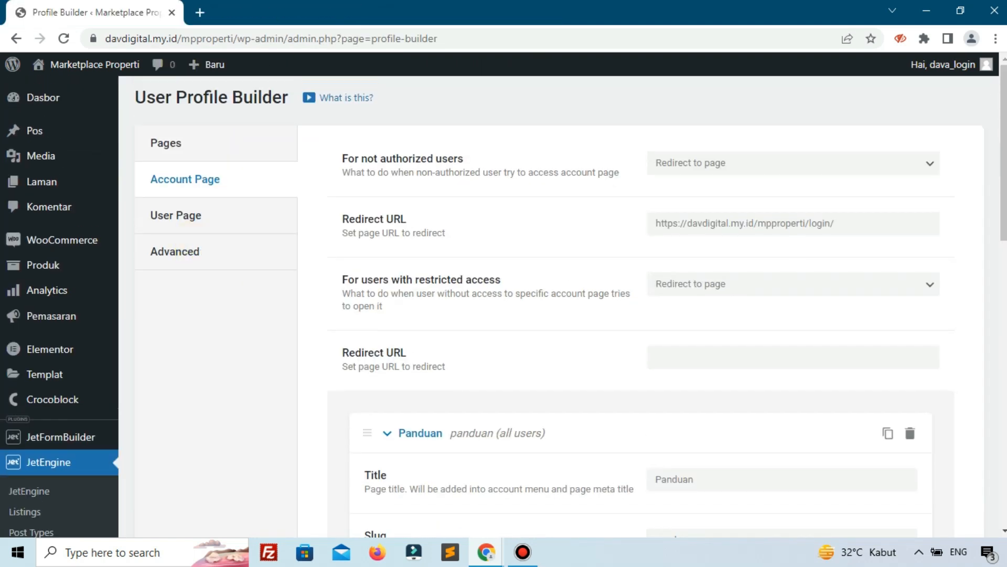